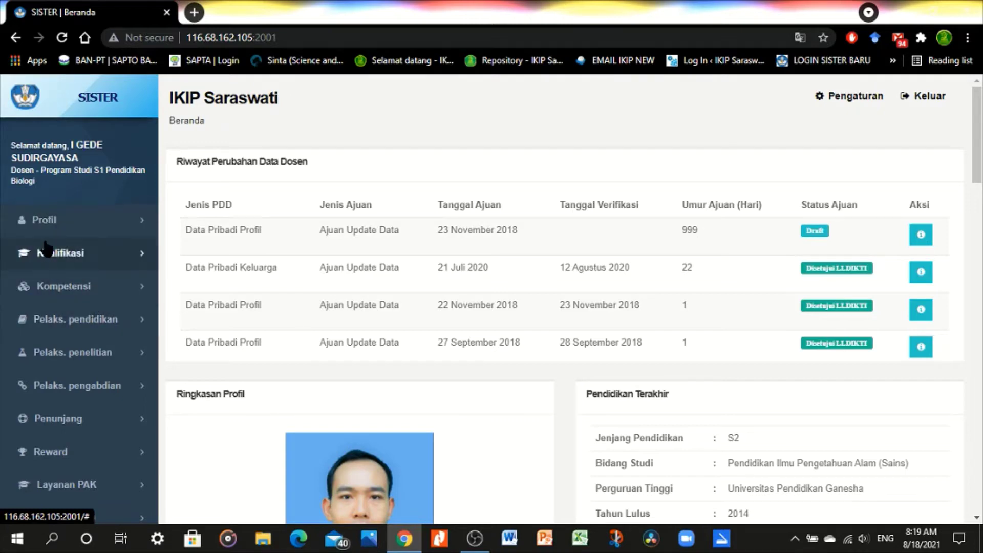
Open the form for adding a new Jabatan Fungsional history record in the lecturer's profile.
left_click(66, 226)
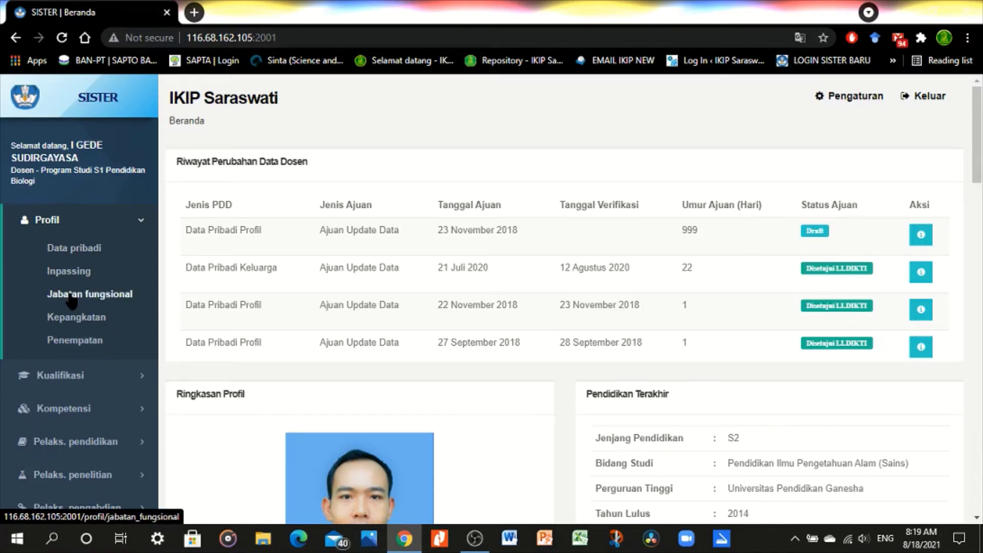
left_click(90, 300)
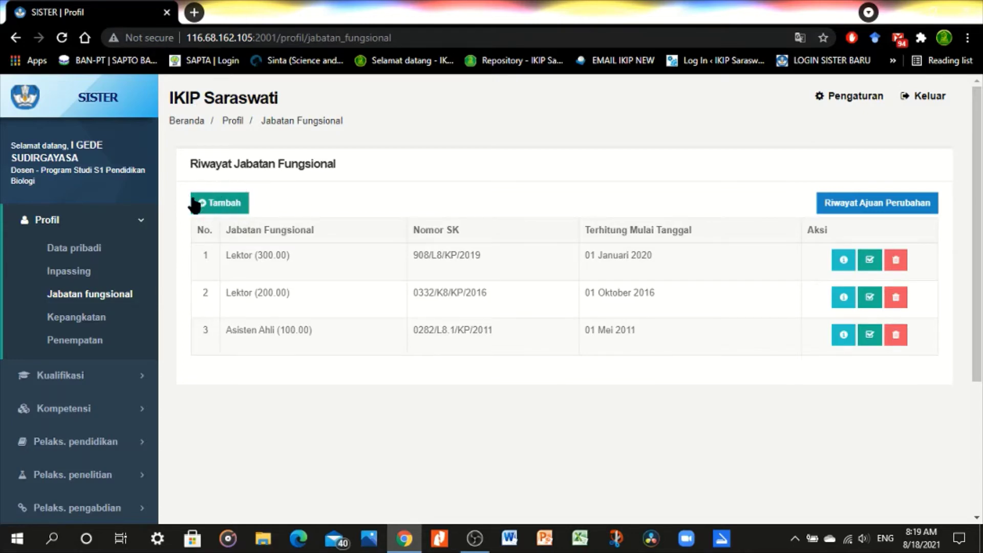
left_click(227, 205)
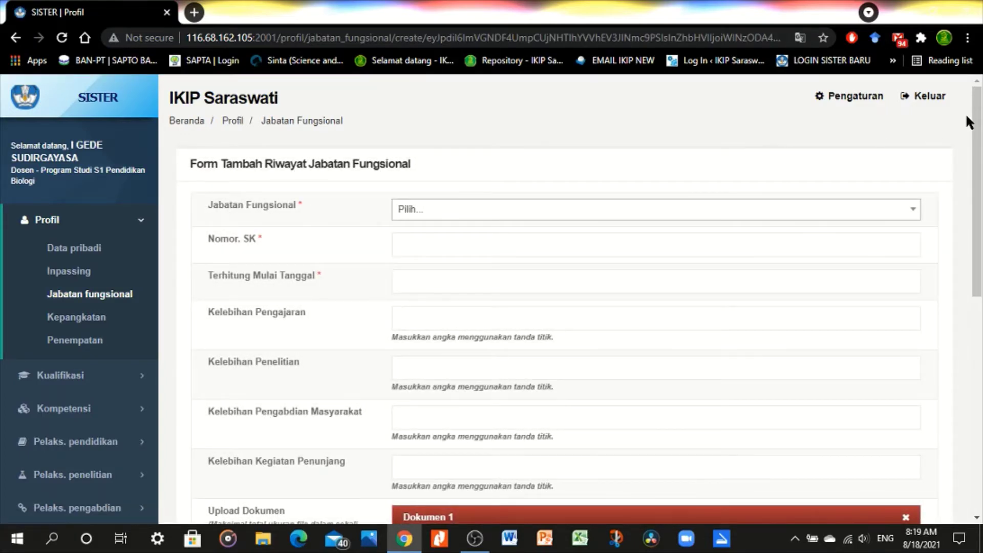
Set Jabatan Fungsional to Lektor Kepala (400.00) and Terhitung Mulai Tanggal to 11/08/2021.
left_click_drag(980, 137, 981, 151)
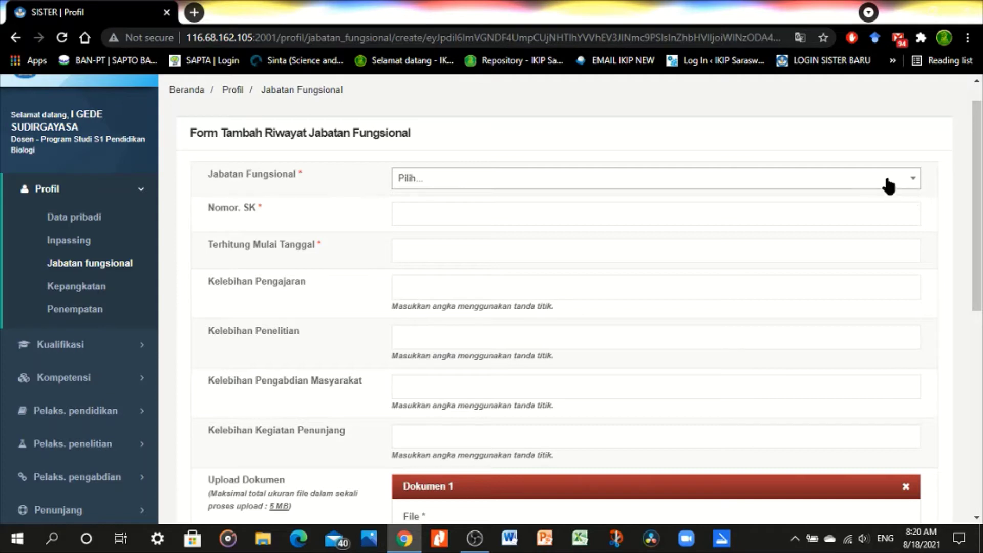
left_click(724, 189)
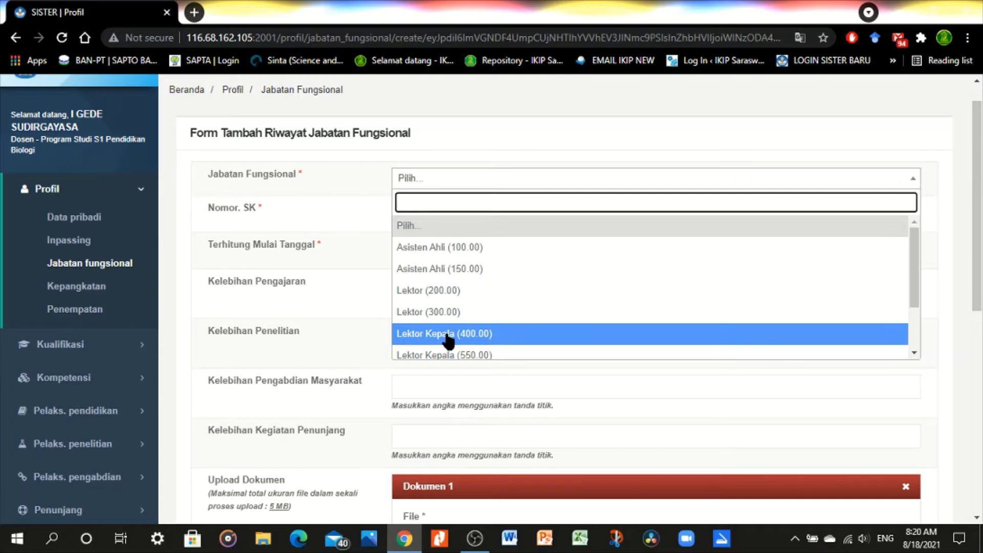
left_click(512, 336)
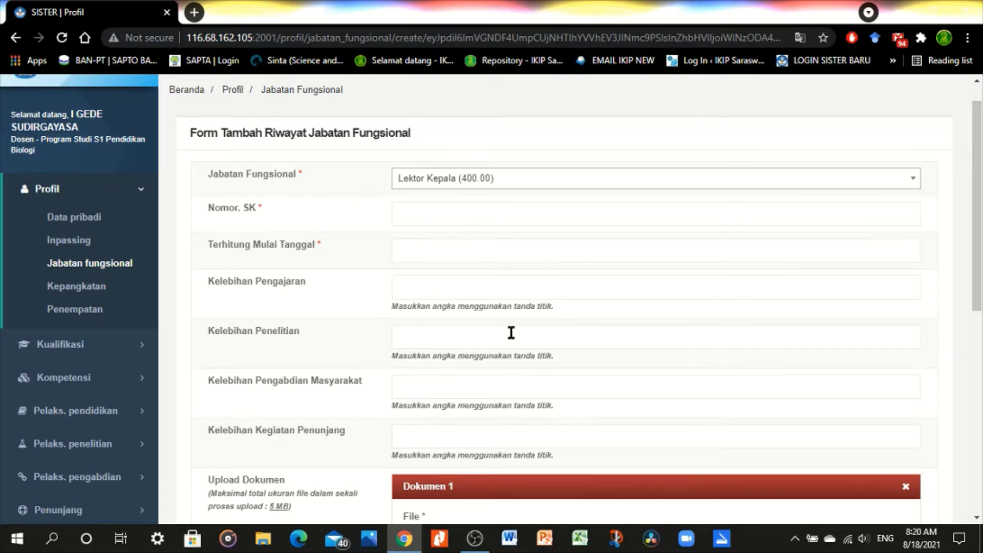
left_click(404, 214)
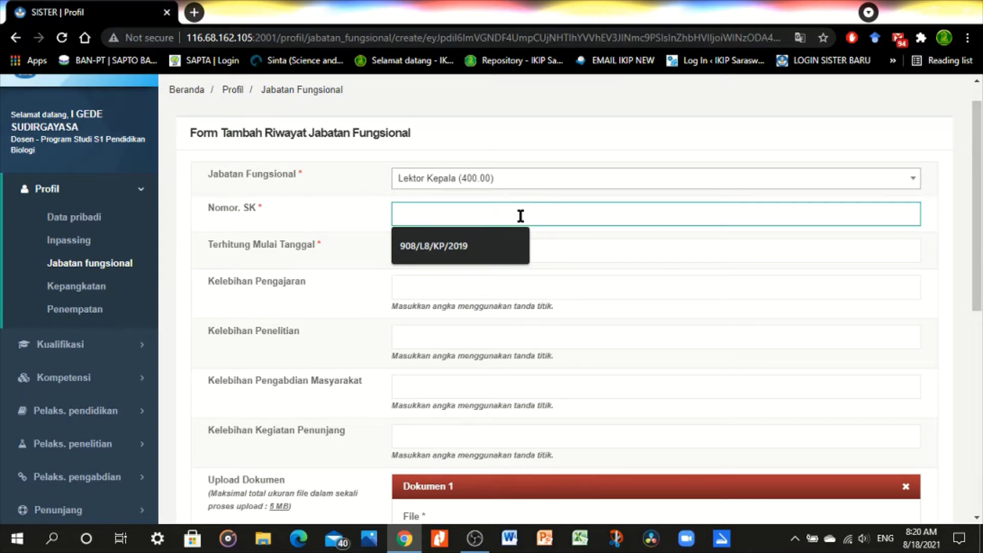
left_click(626, 256)
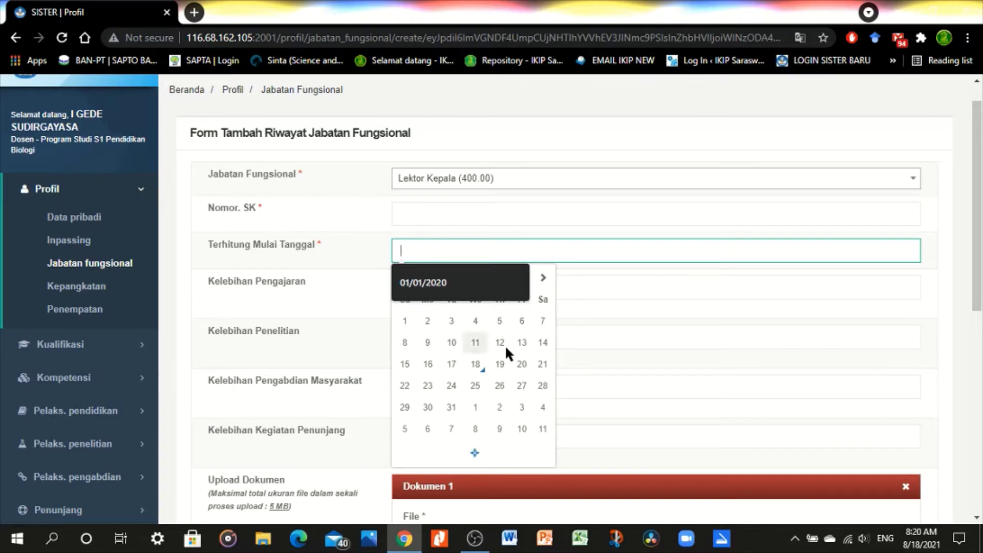
left_click(478, 344)
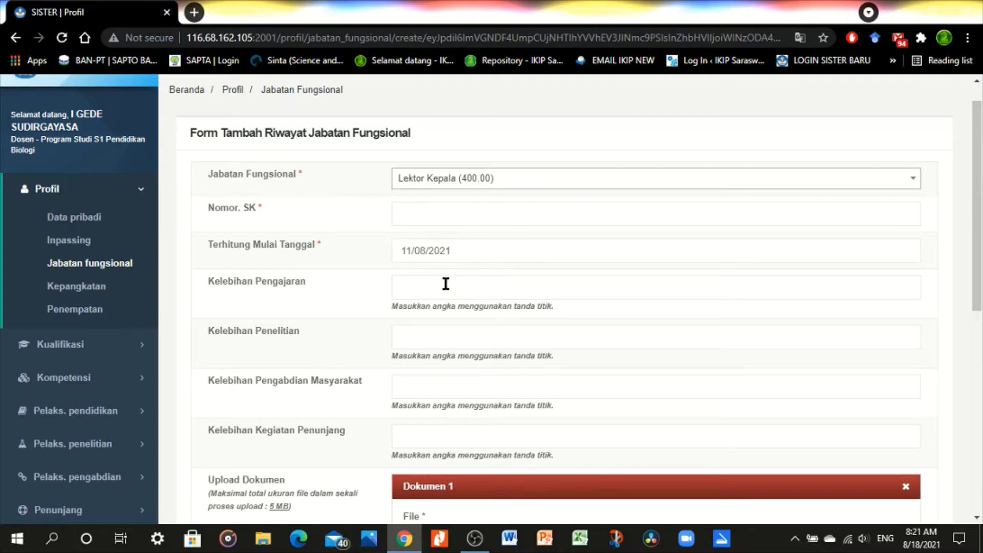
left_click(435, 336)
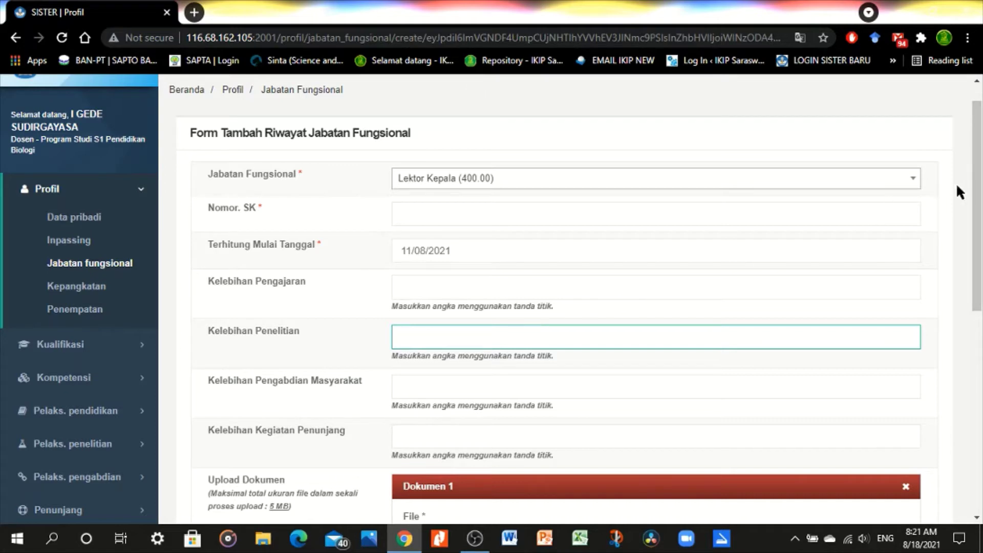
Attach the file SK PIMPINAN 2018-2022 from Local Disk (F:) as Dokumen 1.
left_click_drag(980, 188, 981, 212)
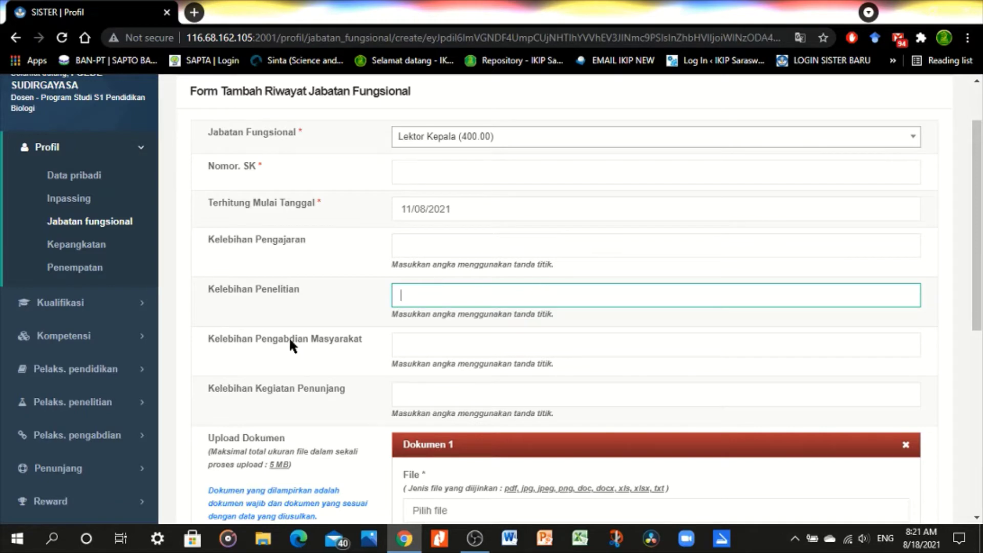
left_click_drag(981, 241, 982, 338)
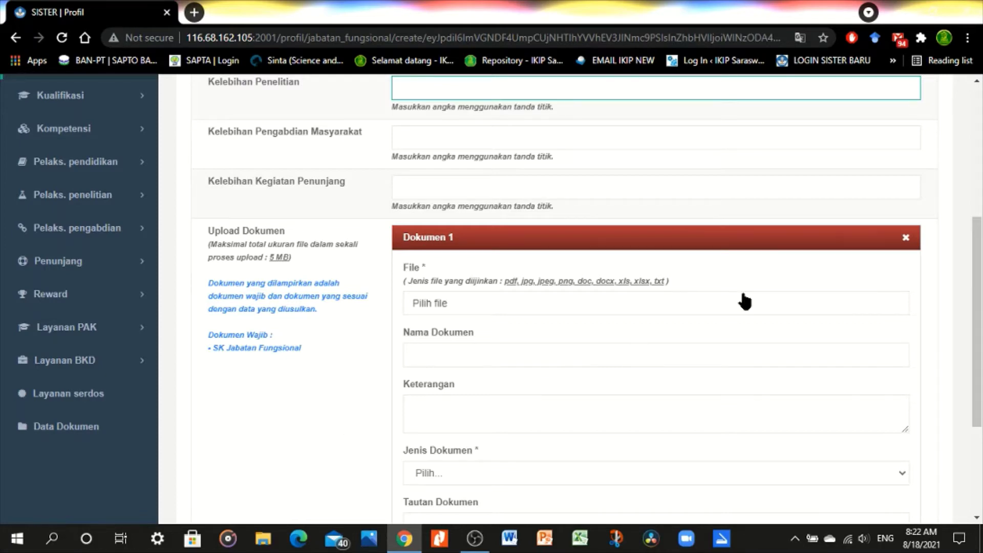
scroll(976, 265, "down", 1)
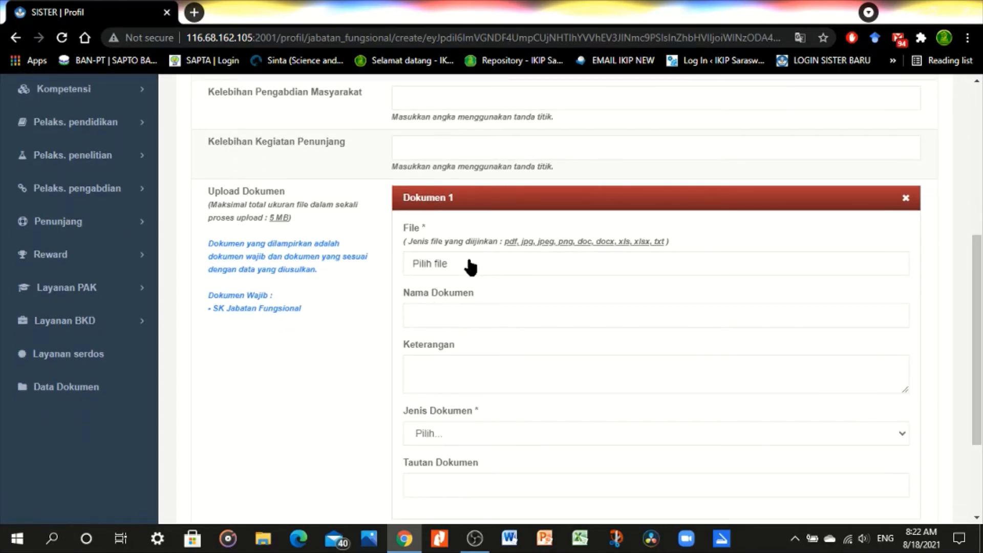
left_click(433, 263)
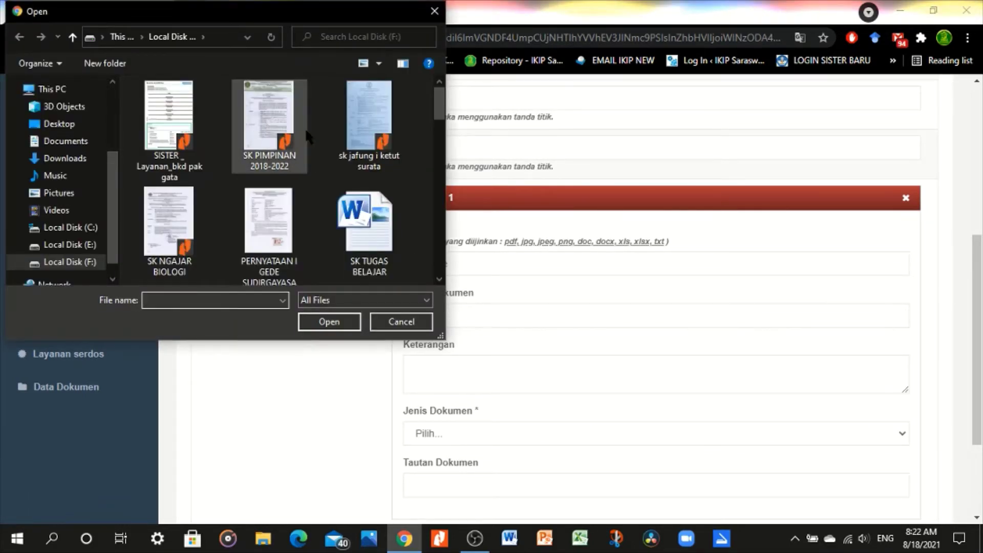
left_click(265, 105)
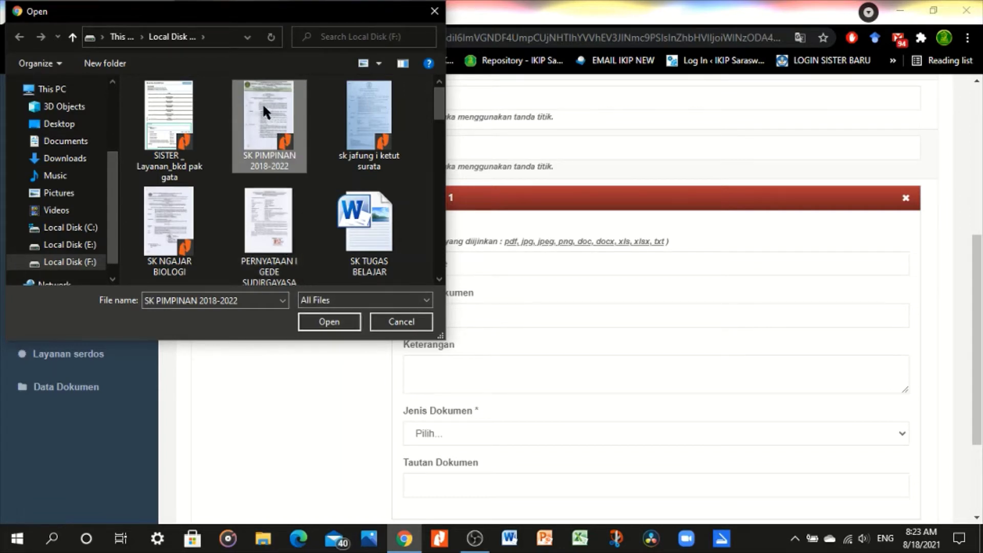
left_click(313, 327)
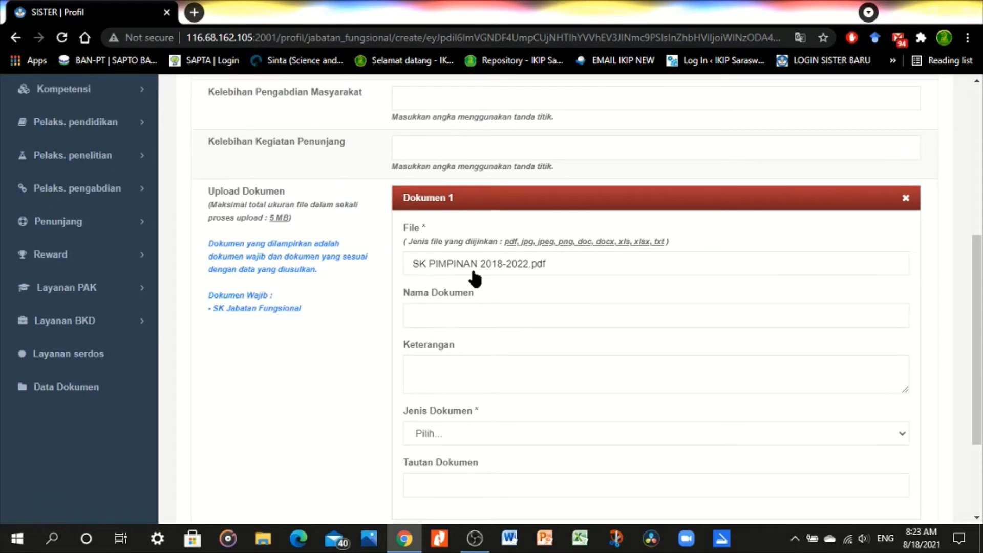
Enter "SK Jabatan Fungsional Lektor kepala 400" as the Nama Dokumen of Dokumen 1.
left_click(416, 317)
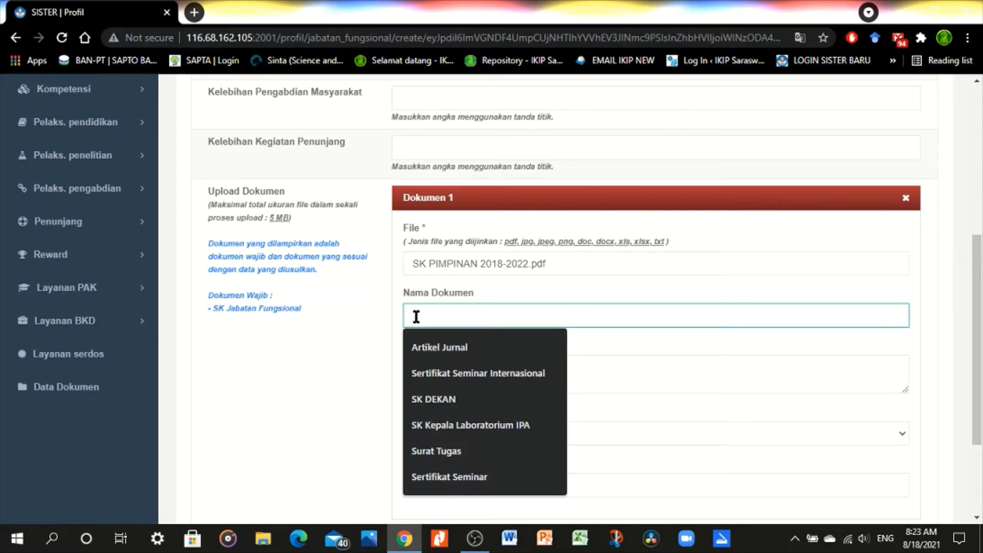
type("SK")
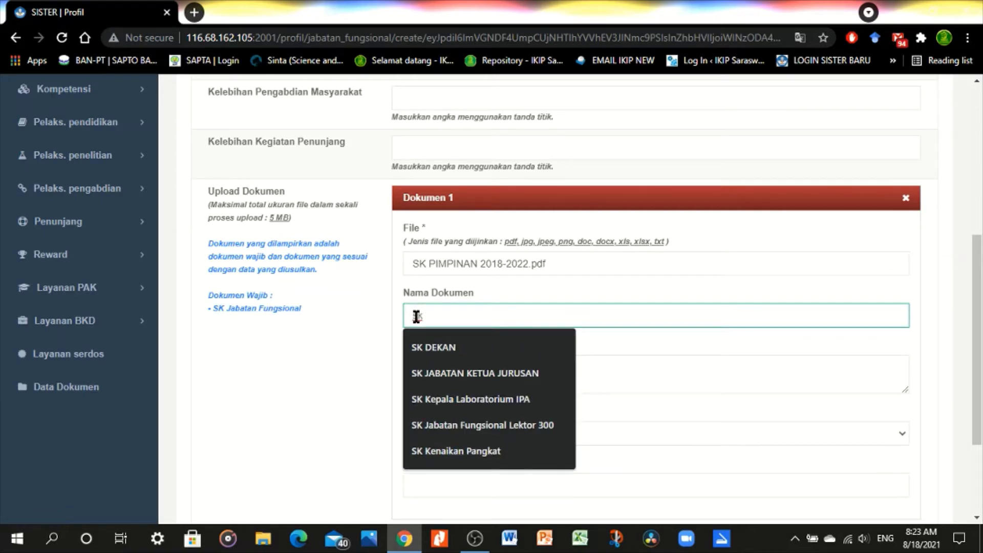
type(" jabatan Fungsional Lektor 300")
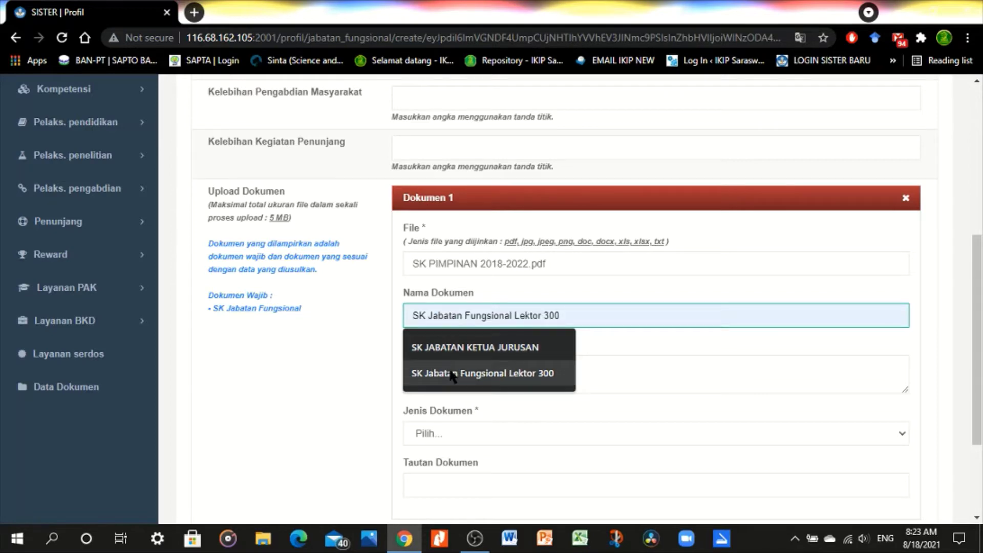
left_click(439, 374)
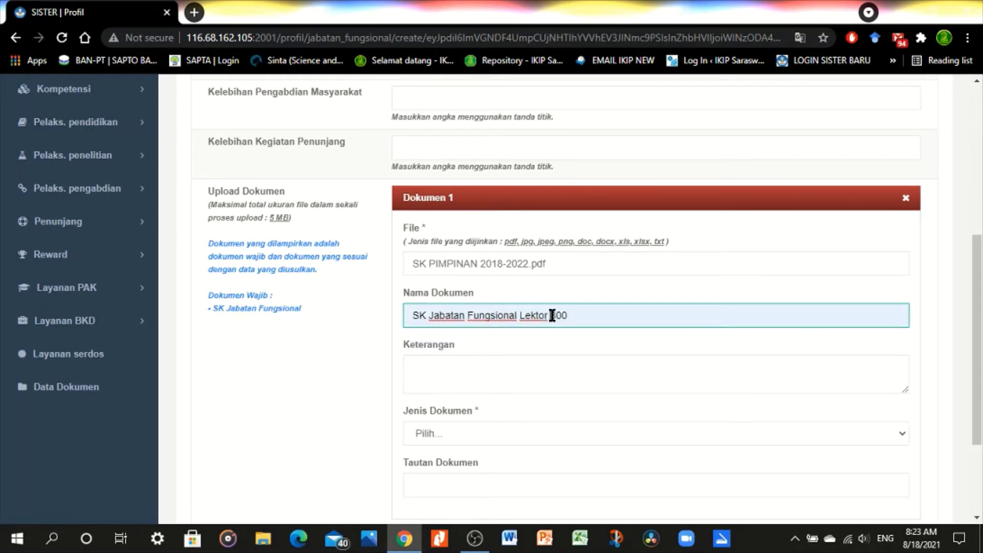
left_click(552, 315)
type("kepala")
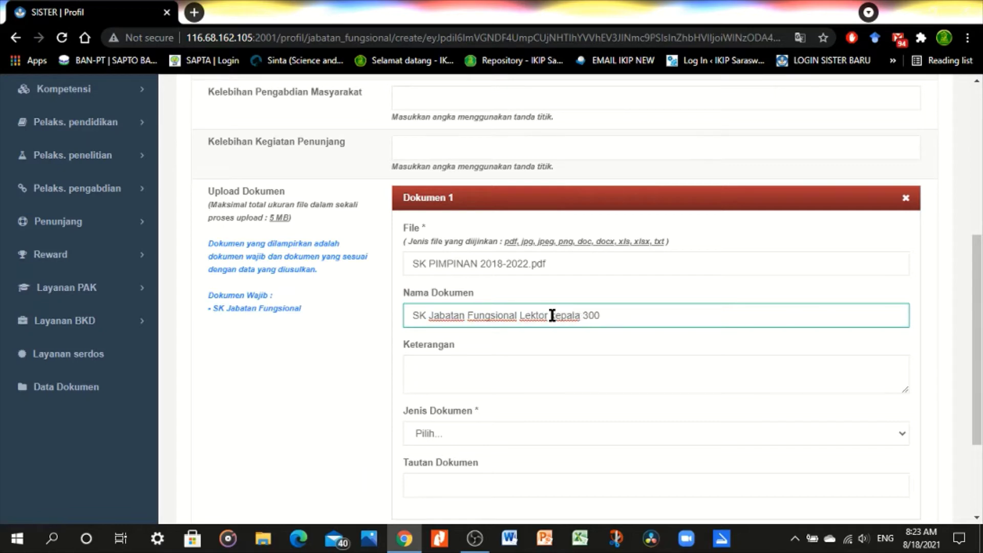
key("Delete")
key("Delete")
key("Delete")
type("400")
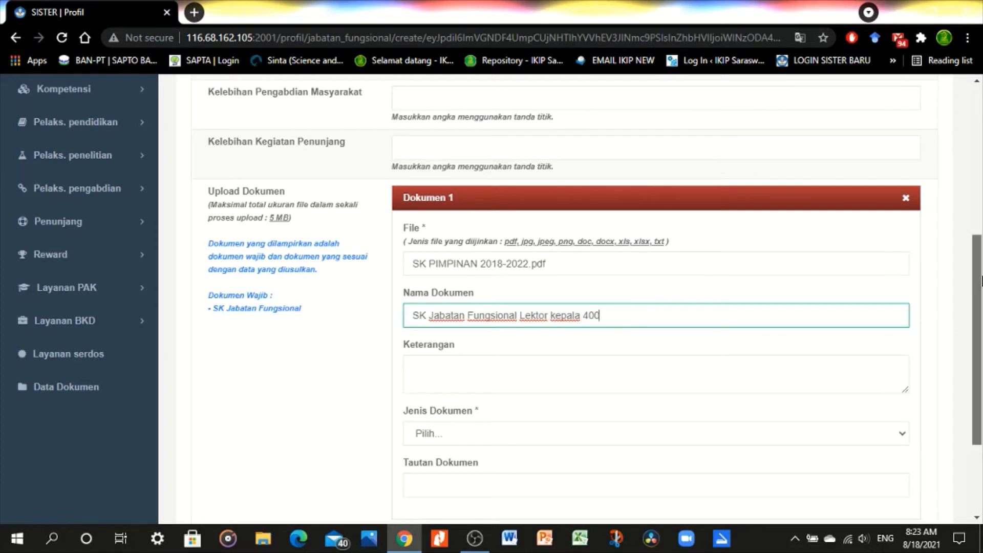
Set the Jenis Dokumen of Dokumen 1 to SK Jabatan Fungsional and go to its Tautan Dokumen field.
left_click_drag(973, 279, 980, 330)
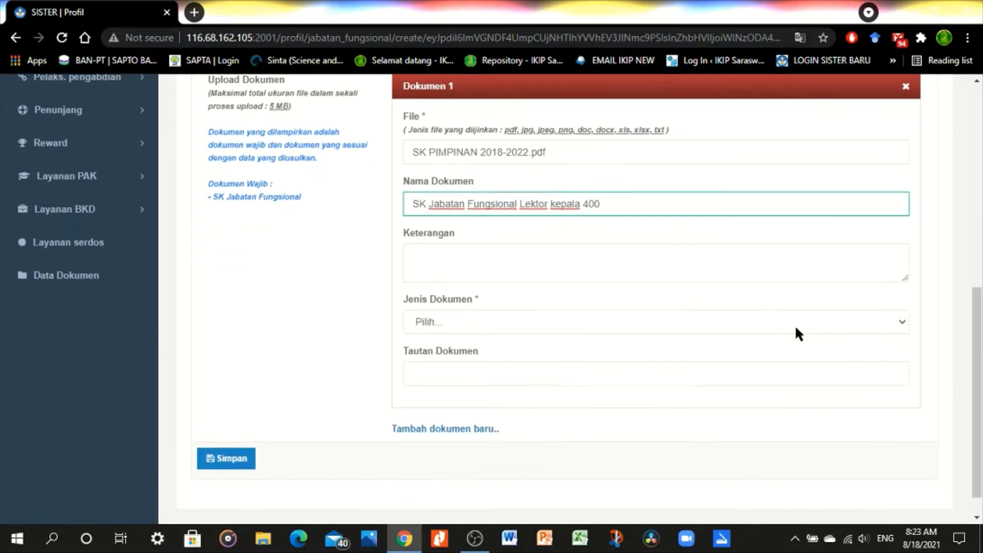
left_click(771, 322)
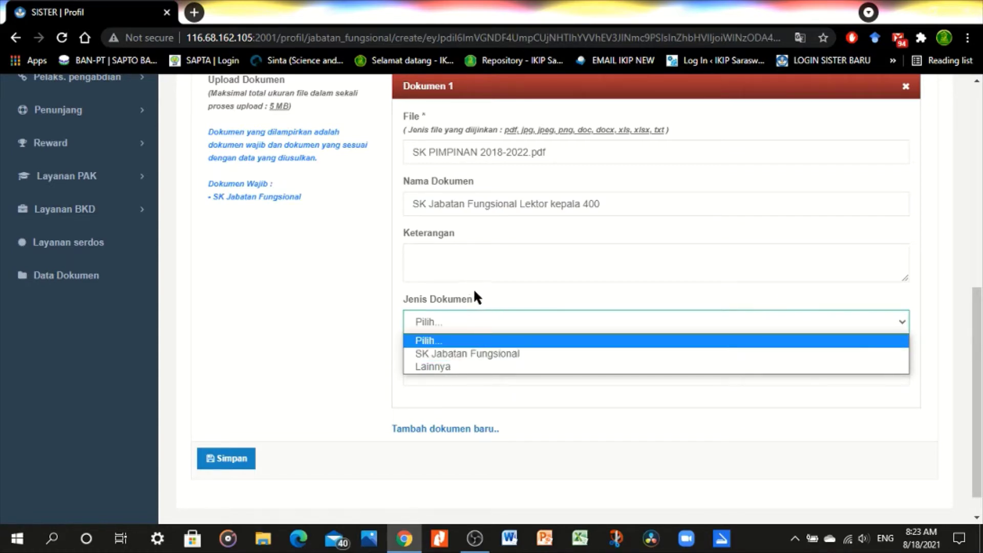
left_click(465, 354)
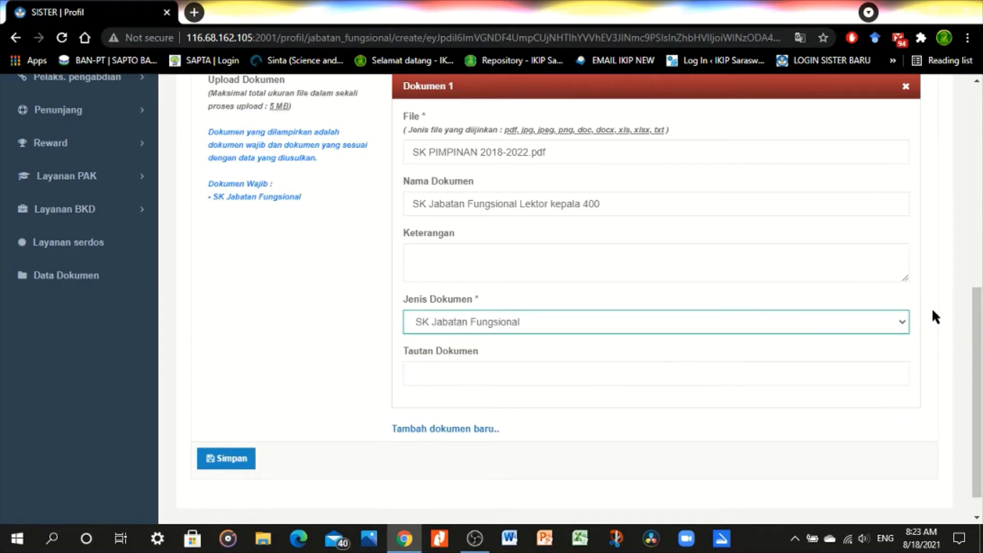
left_click_drag(978, 320, 979, 342)
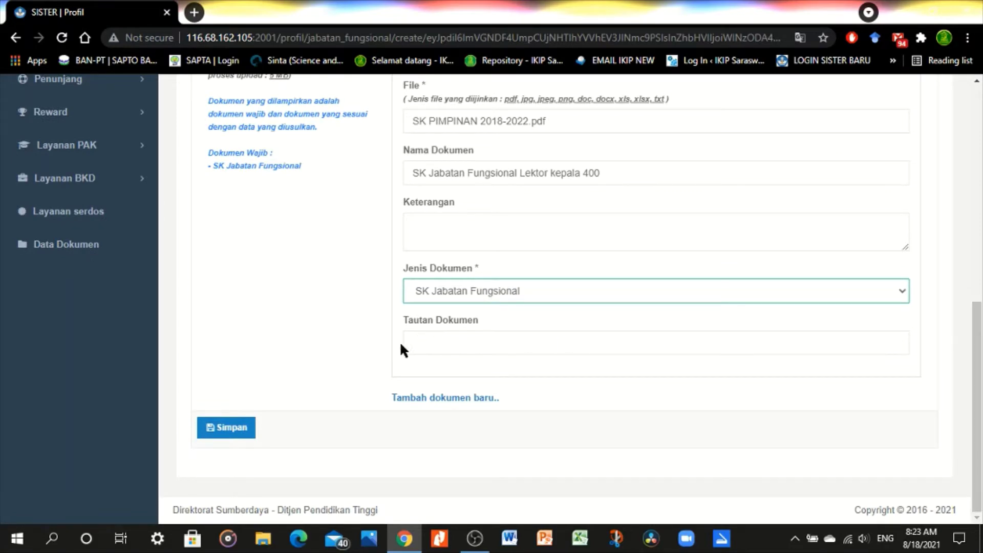
left_click(429, 345)
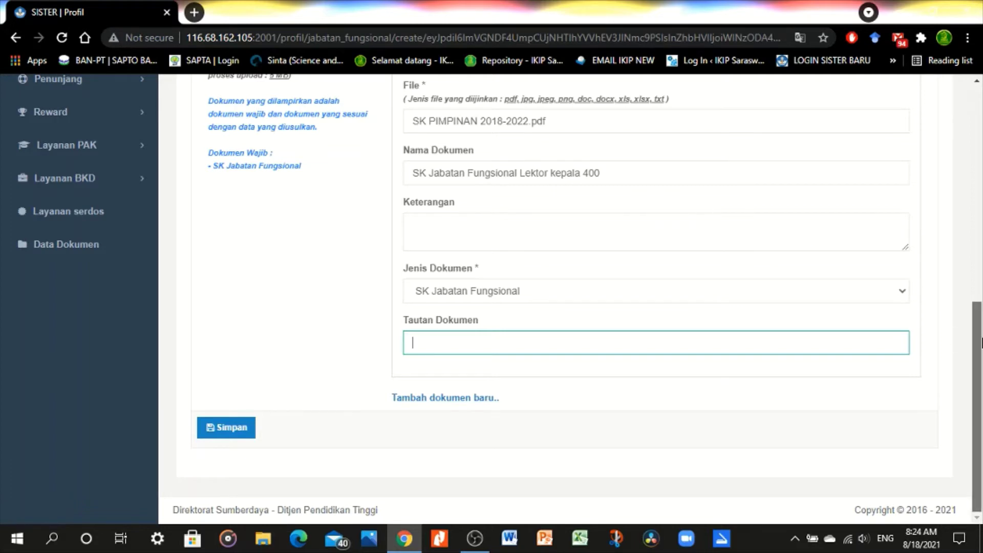
Review the completed form and try to save the new Jabatan Fungsional record.
left_click(980, 162)
left_click_drag(981, 162, 980, 138)
left_click_drag(981, 169, 982, 348)
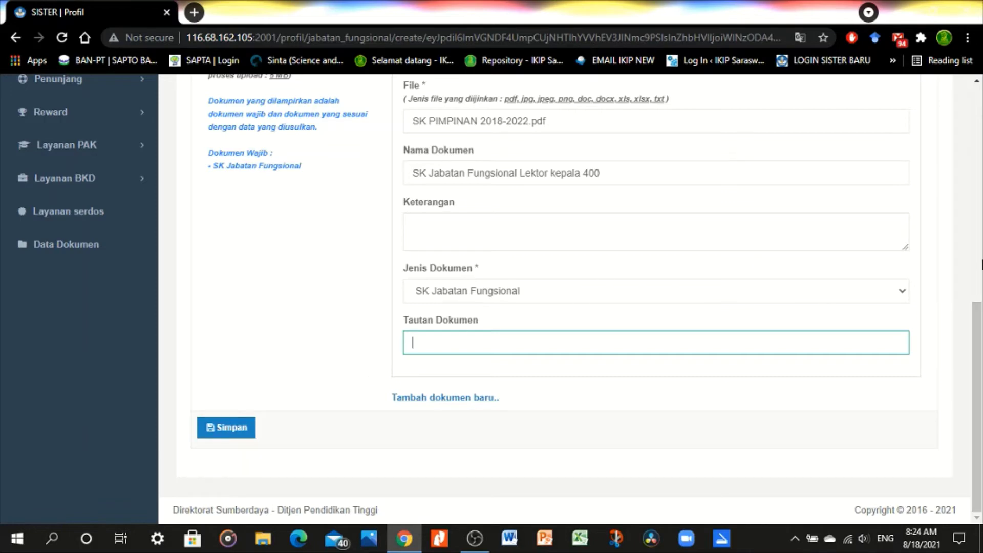
scroll(982, 166, "up", 9)
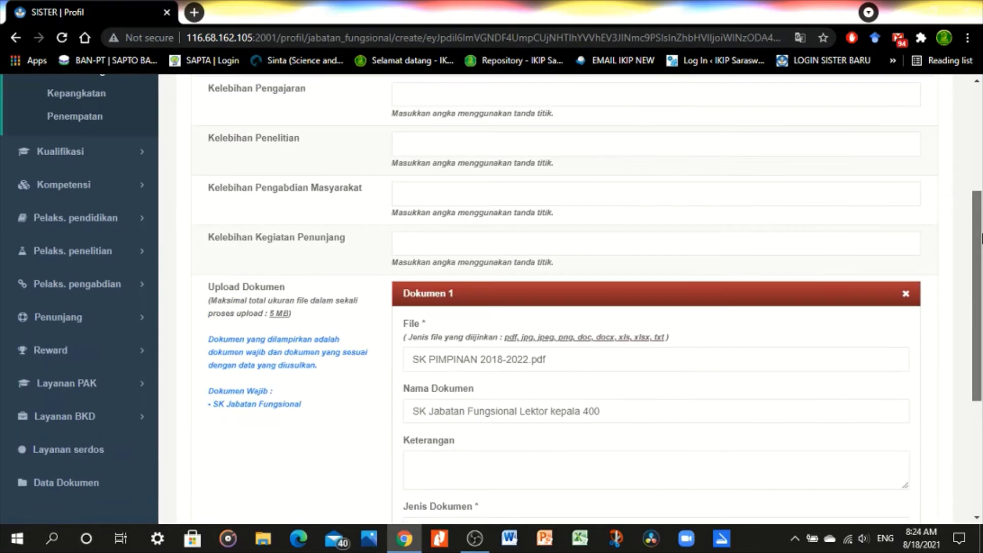
scroll(981, 105, "down", 1)
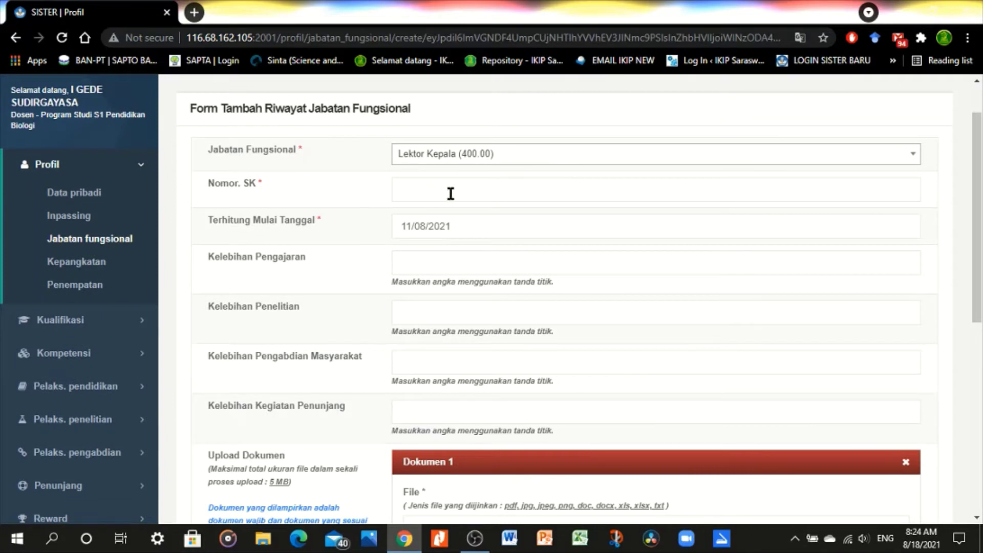
scroll(977, 154, "down", 8)
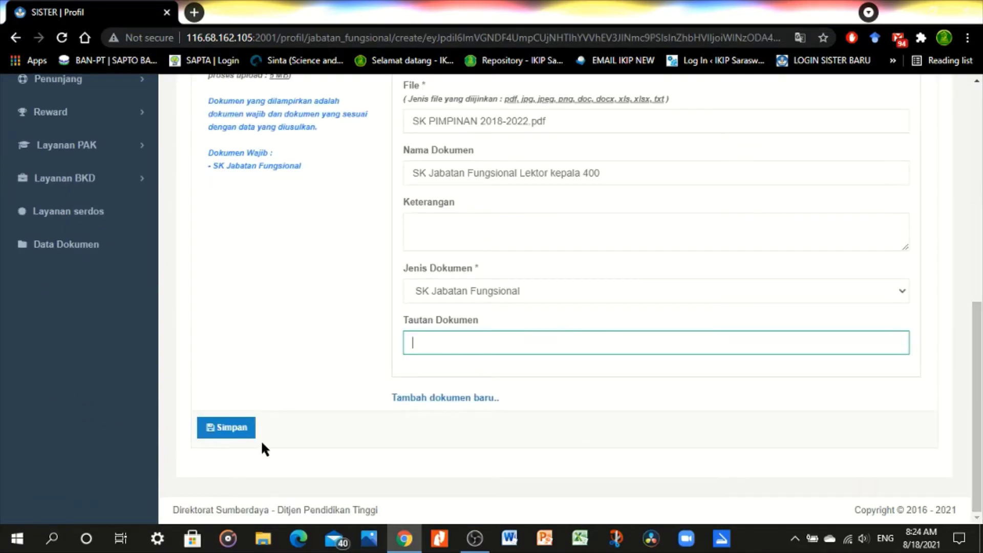
left_click(228, 428)
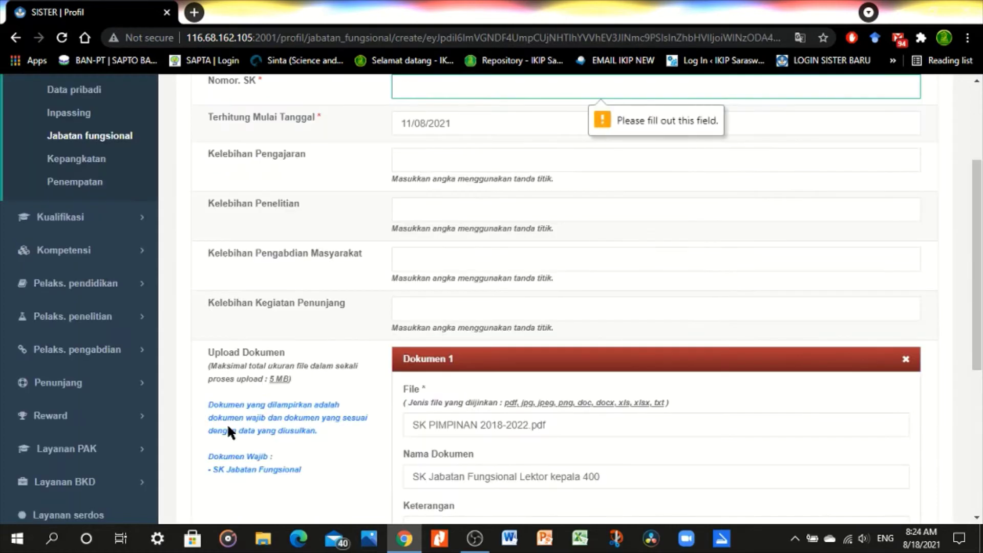
scroll(981, 225, "up", 2)
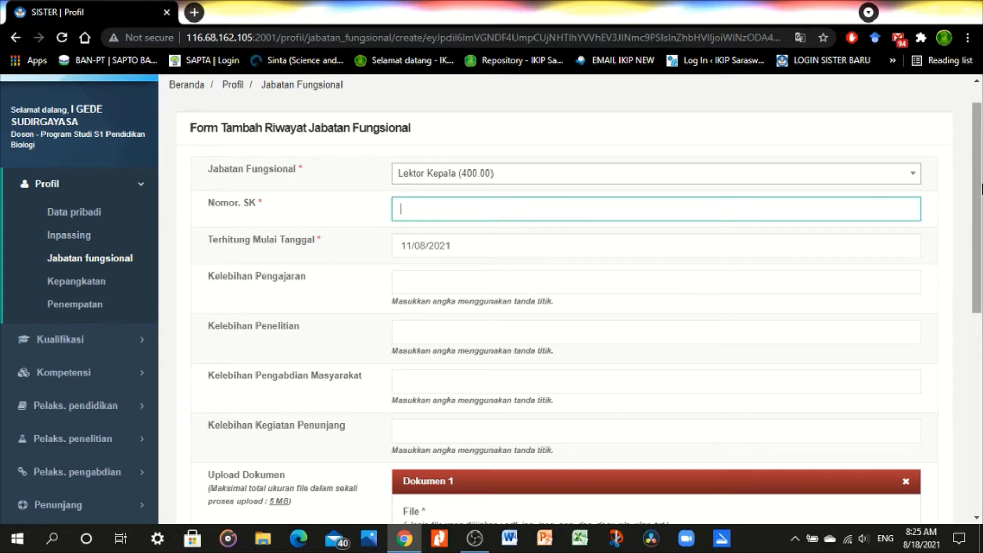
scroll(979, 210, "up", 1)
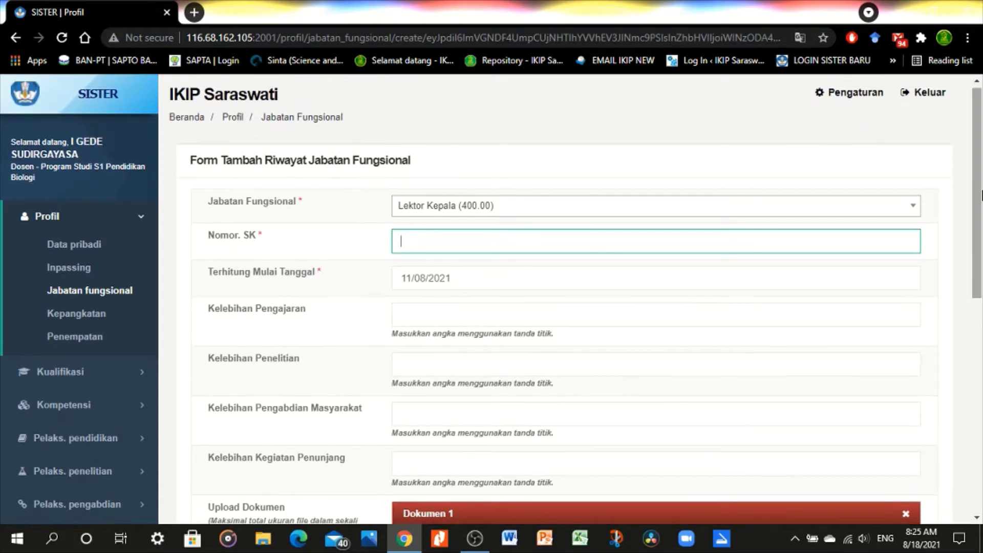
scroll(979, 205, "down", 1)
scroll(979, 220, "down", 3)
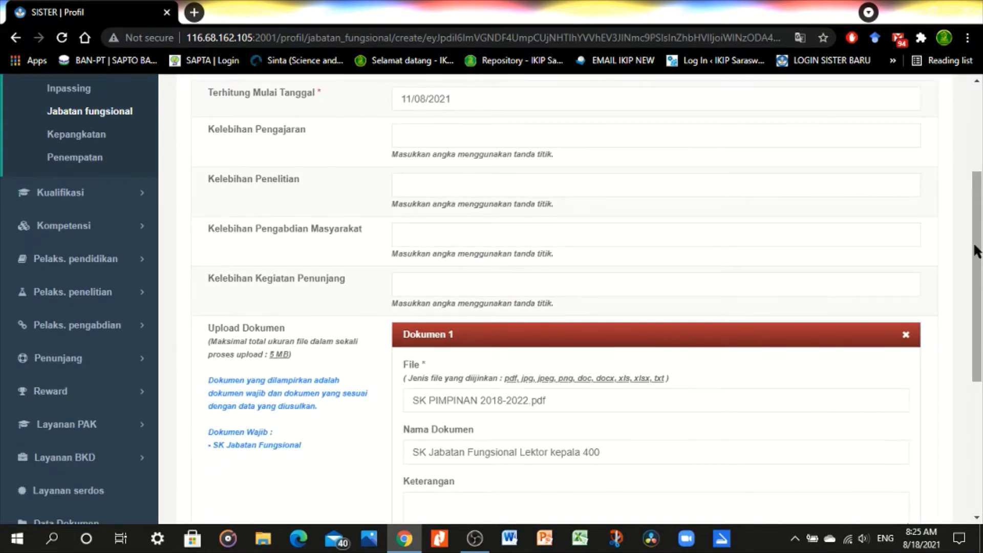
Check the whole Jabatan Fungsional form for missing required entries and try again to save the record.
scroll(979, 218, "down", 2)
scroll(979, 215, "up", 3)
scroll(981, 237, "up", 2)
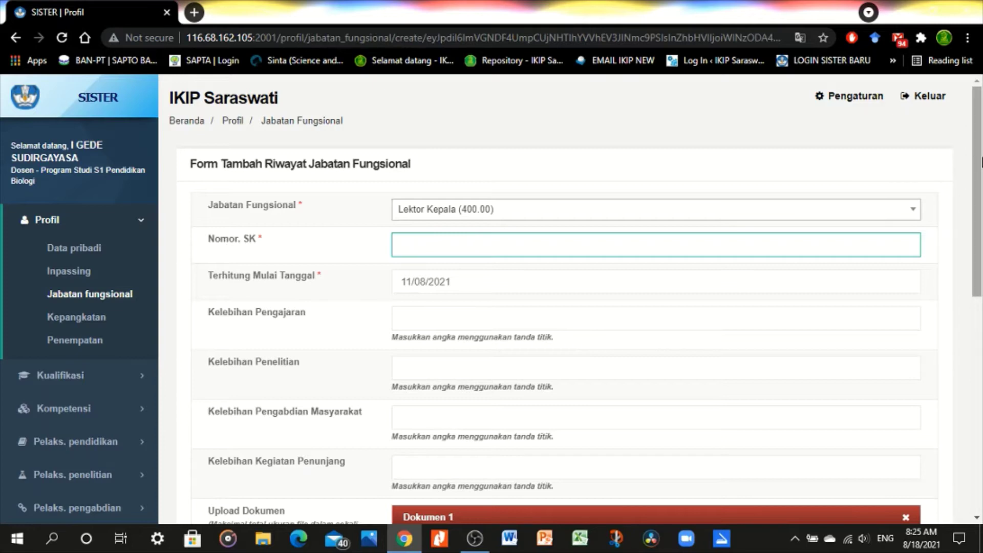
left_click_drag(982, 163, 981, 379)
left_click(226, 428)
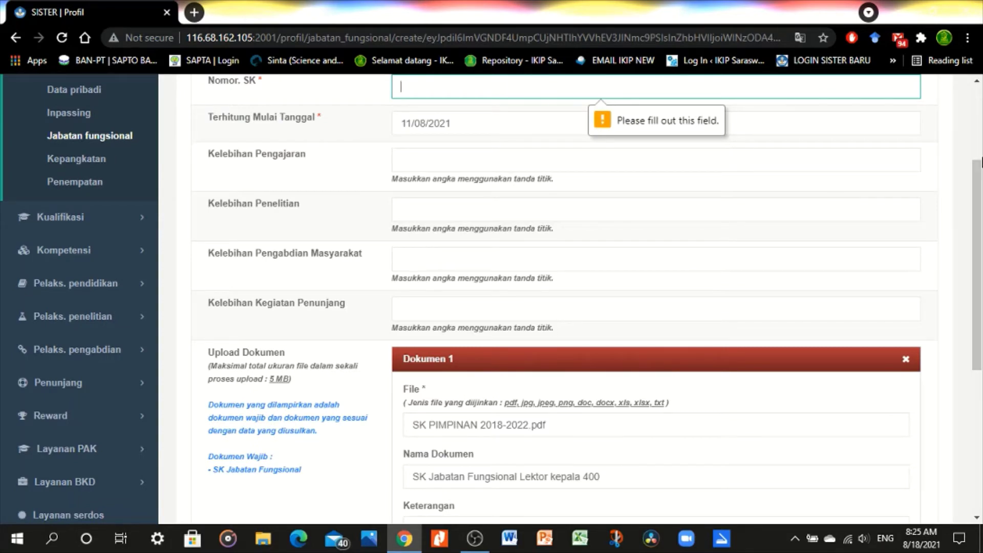
scroll(981, 137, "up", 1)
scroll(981, 137, "up", 3)
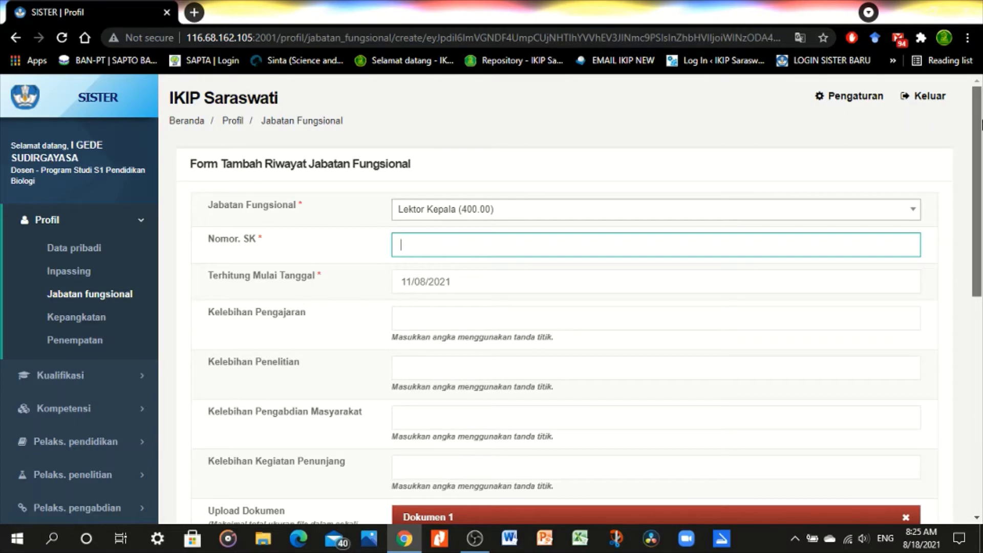
scroll(563, 307, "down", 2)
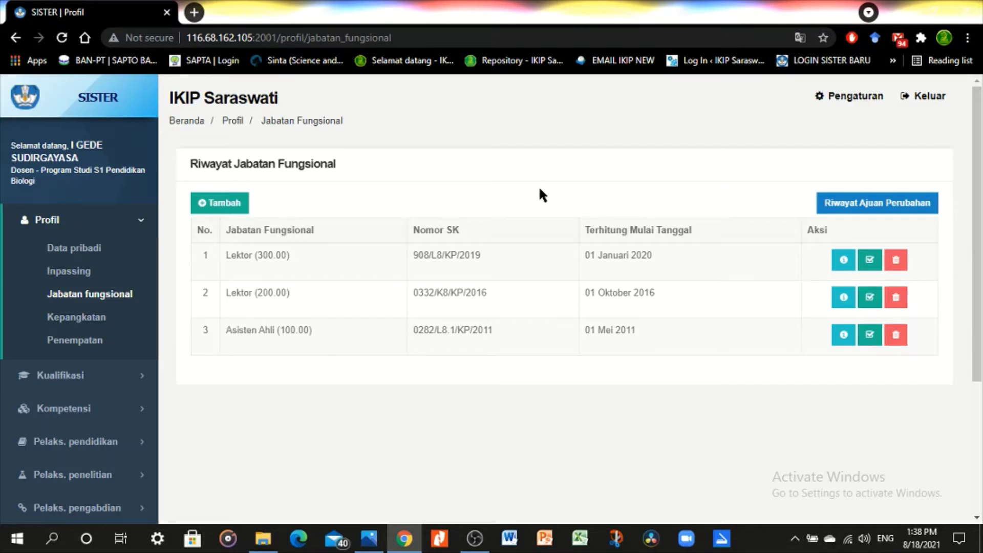
Open the Jabatan Fungsional change request history and examine the details and attached document of the approved request.
left_click(877, 209)
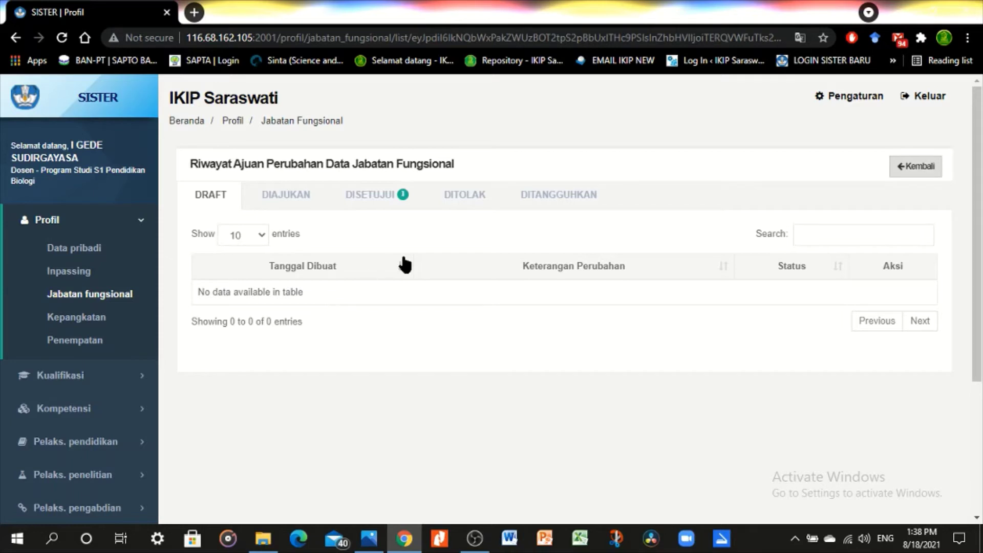
left_click(366, 197)
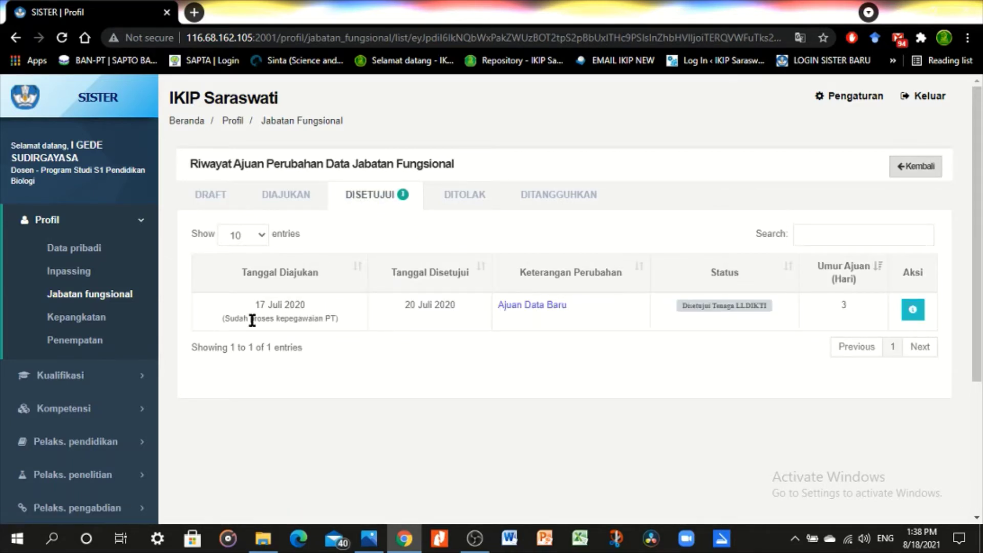
left_click(914, 315)
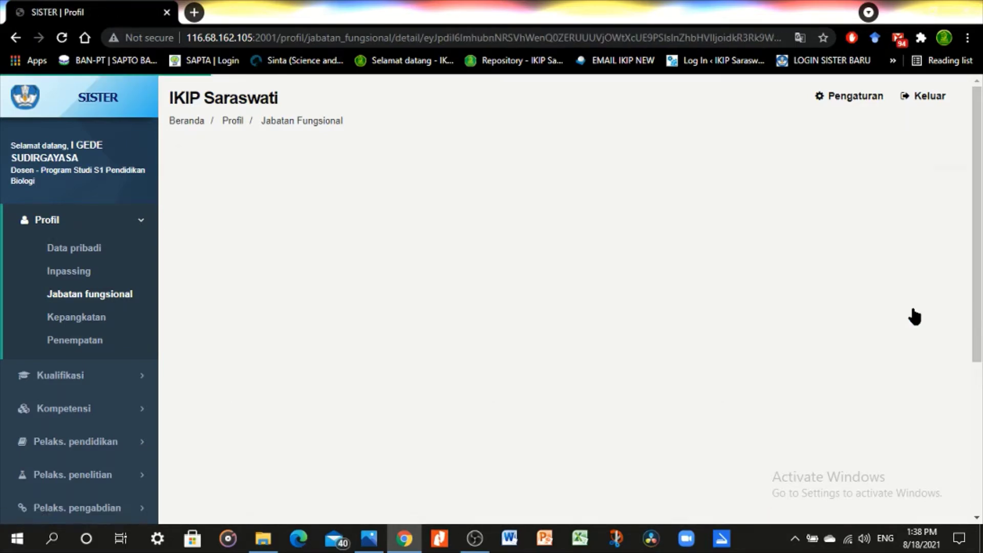
left_click_drag(979, 179, 982, 328)
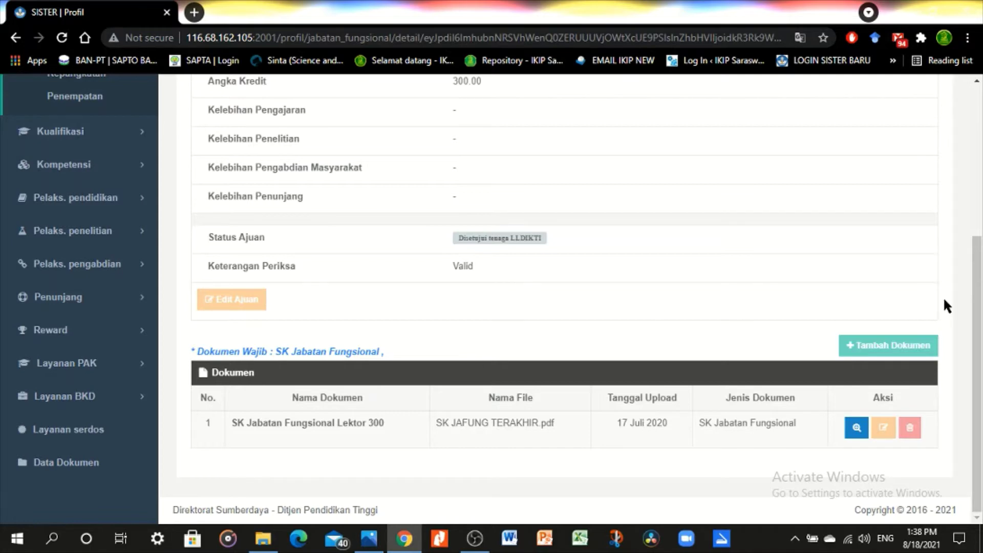
scroll(945, 302, "up", 5)
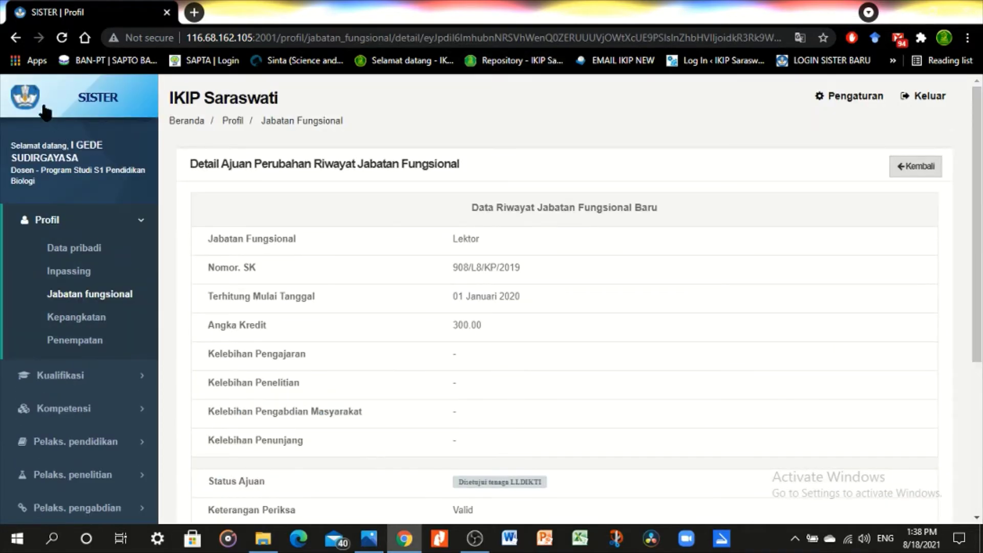
Return to the change request history, look through its Diajukan, Disetujui and Ditolak lists, and go on to the Kepangkatan profile page.
left_click(16, 37)
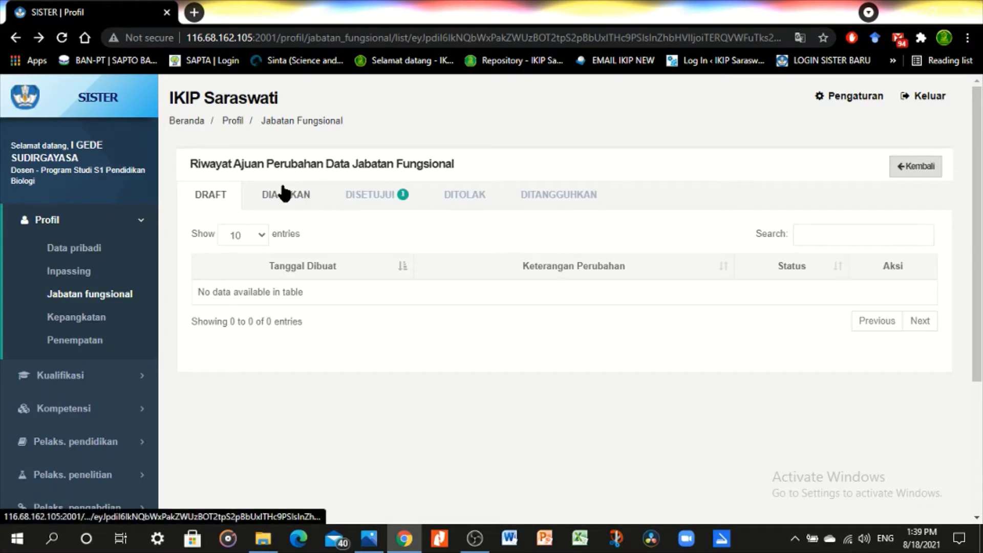
left_click(290, 196)
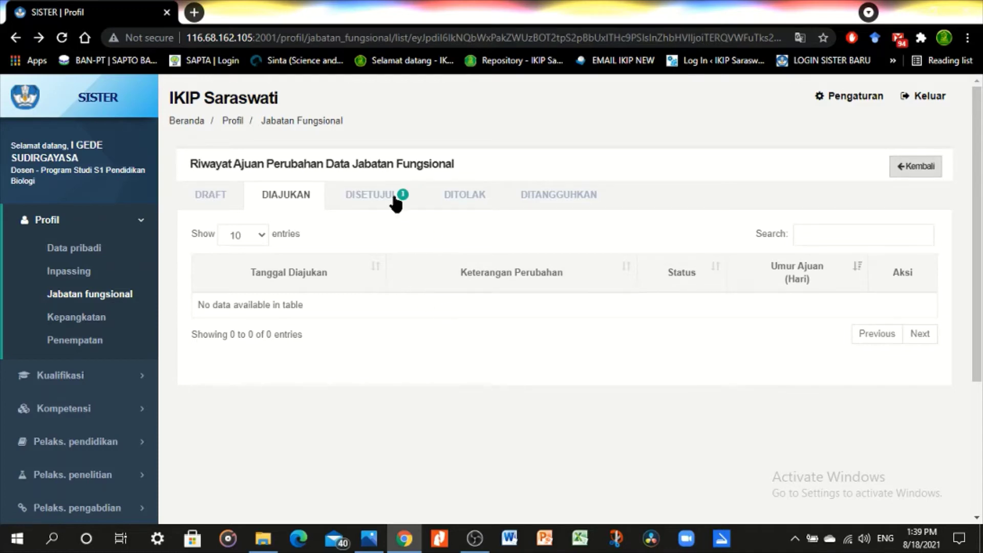
left_click(369, 197)
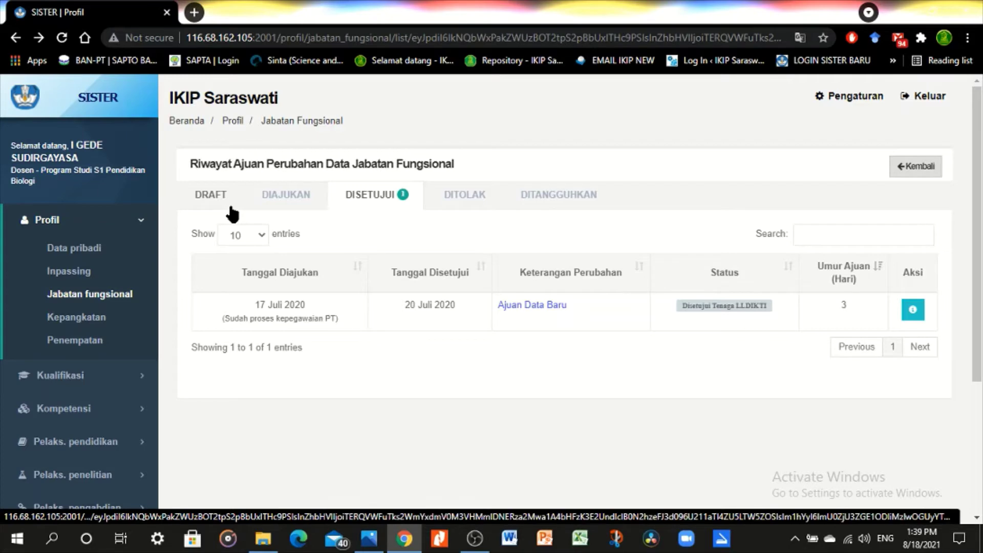
left_click(288, 197)
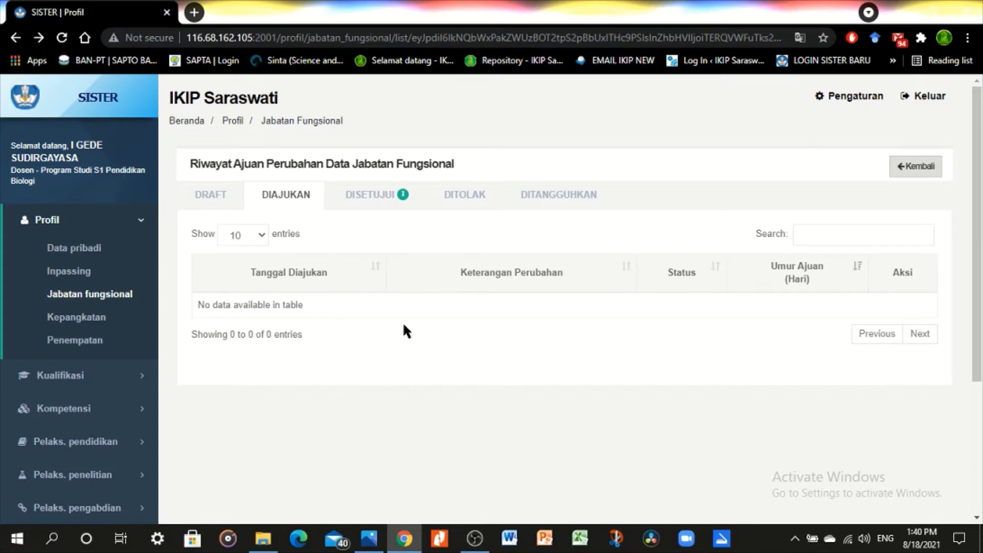
left_click(367, 199)
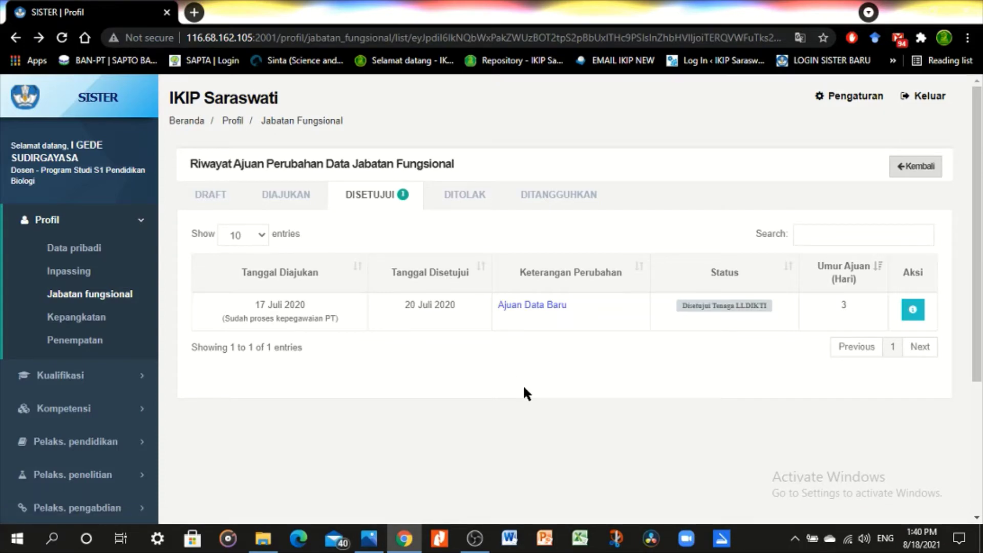
left_click(462, 202)
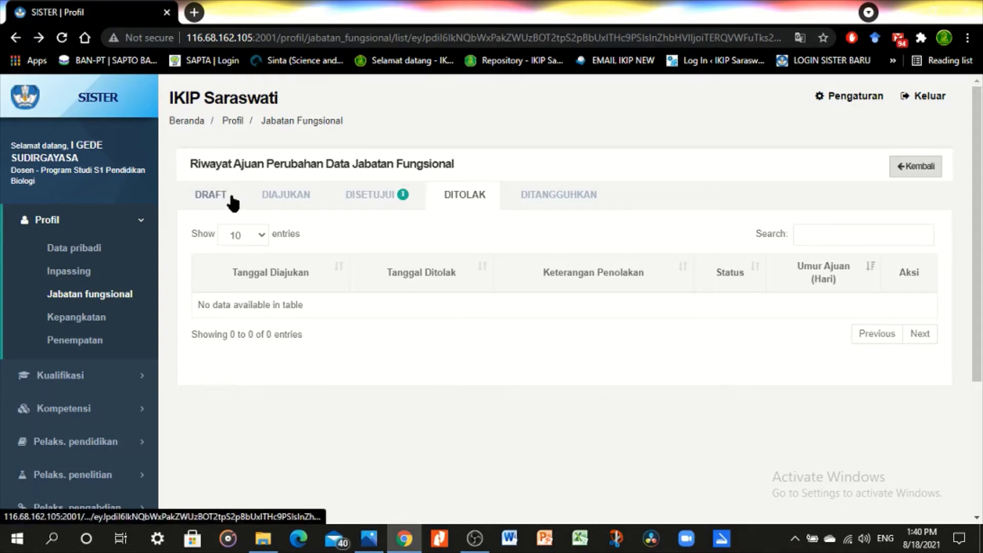
left_click(92, 299)
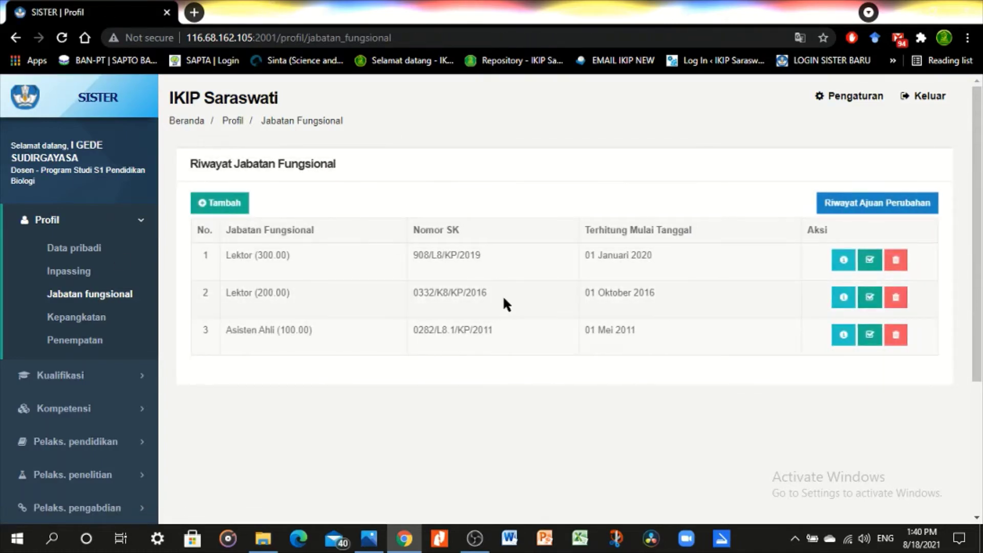
left_click(88, 320)
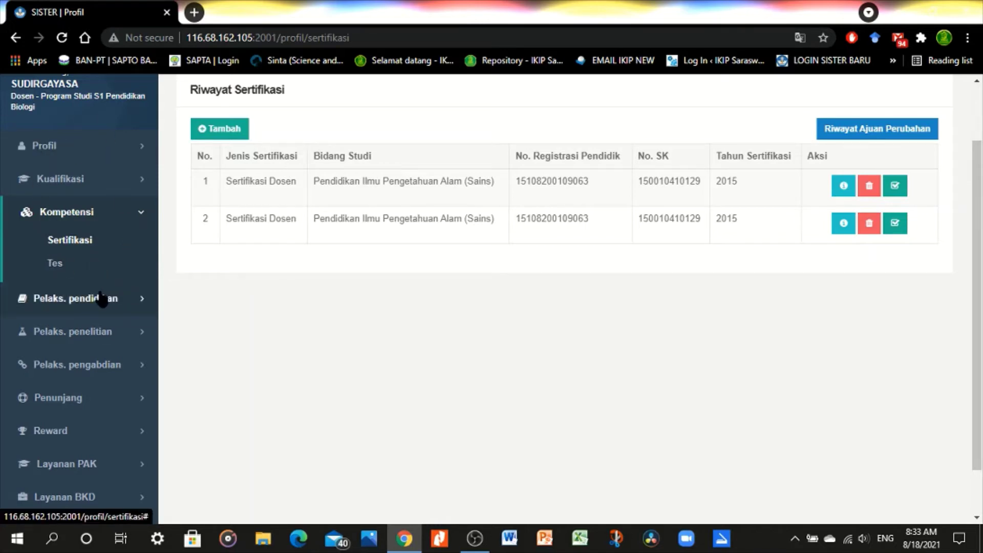
Open the Pengajaran page under Pelaks. pendidikan and examine its info notice and 2020/2021 Genap course list.
left_click(80, 300)
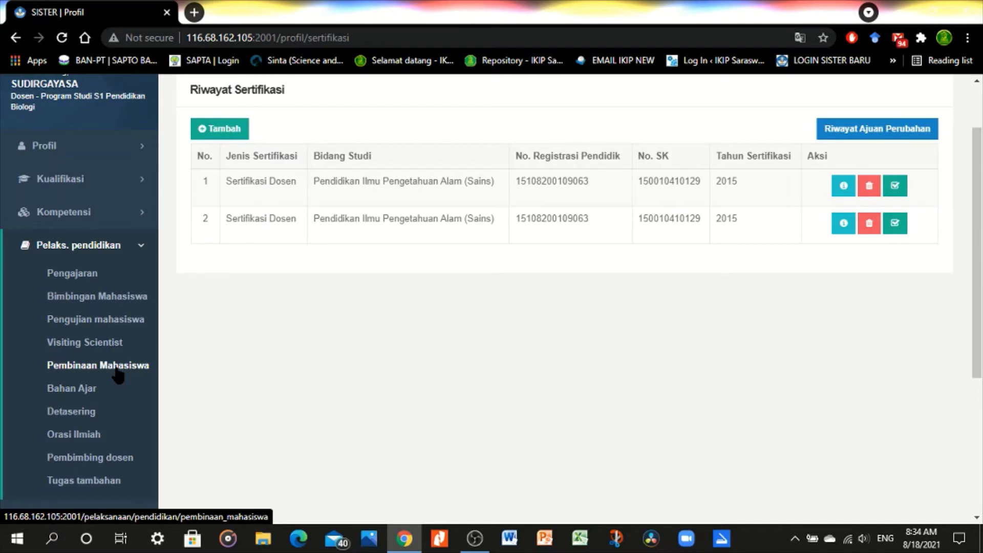
left_click(72, 280)
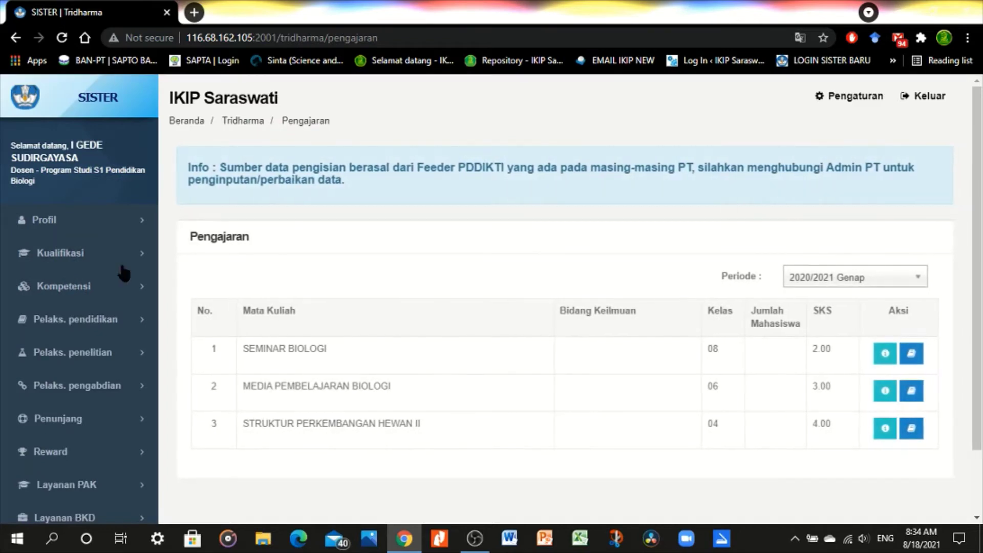
scroll(916, 229, "down", 1)
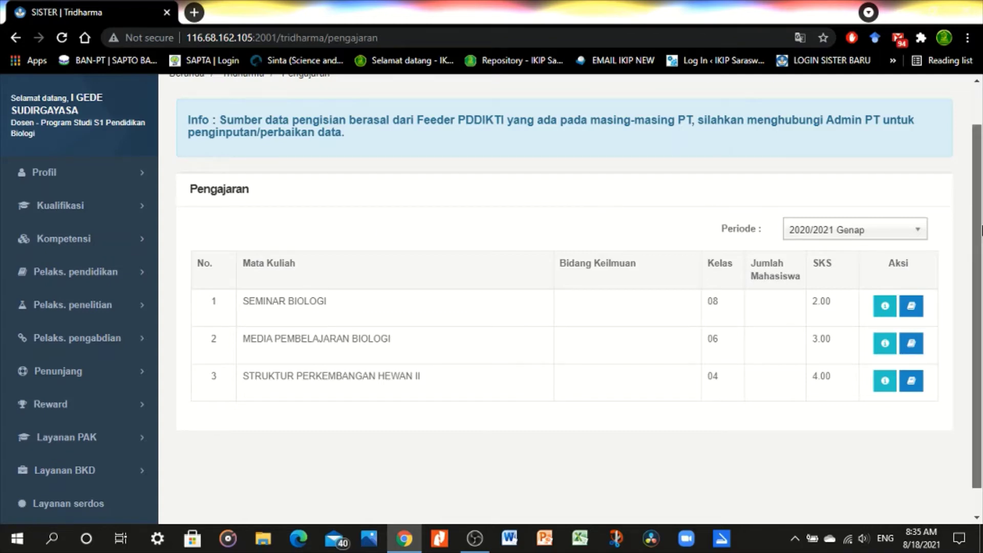
scroll(979, 208, "up", 1)
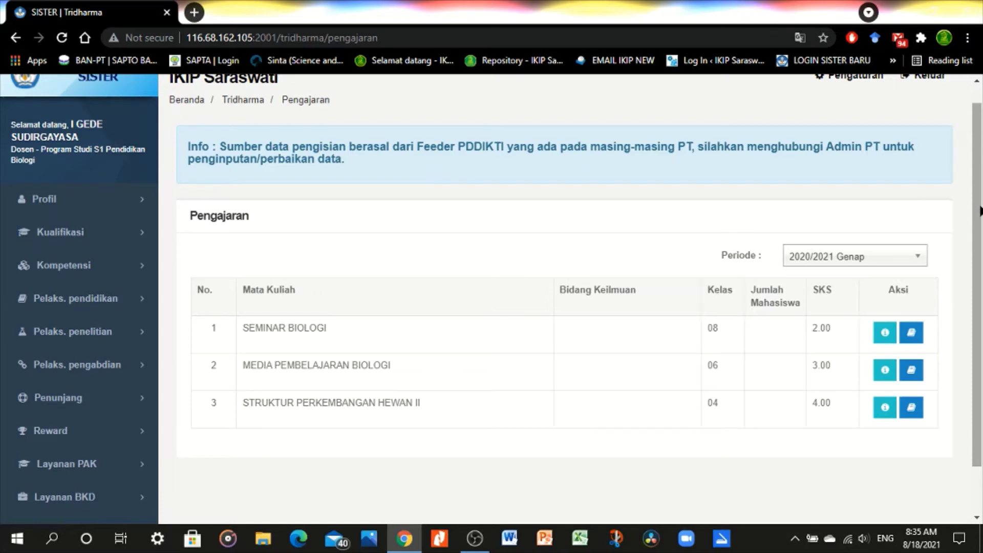
mouse_move(982, 208)
left_mouse_down()
mouse_move(981, 236)
mouse_move(982, 195)
left_mouse_up()
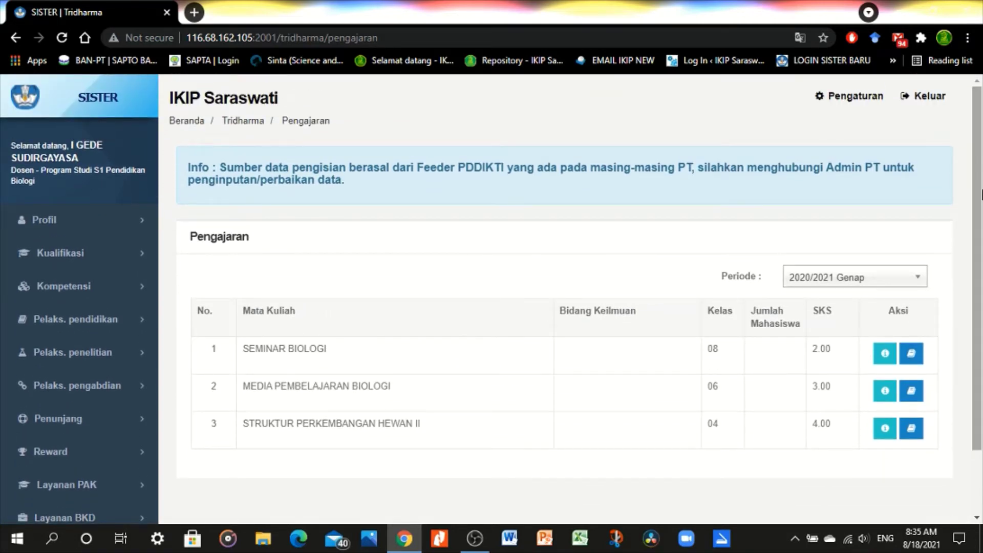
mouse_move(982, 195)
left_mouse_down()
mouse_move(982, 221)
mouse_move(982, 199)
left_mouse_up()
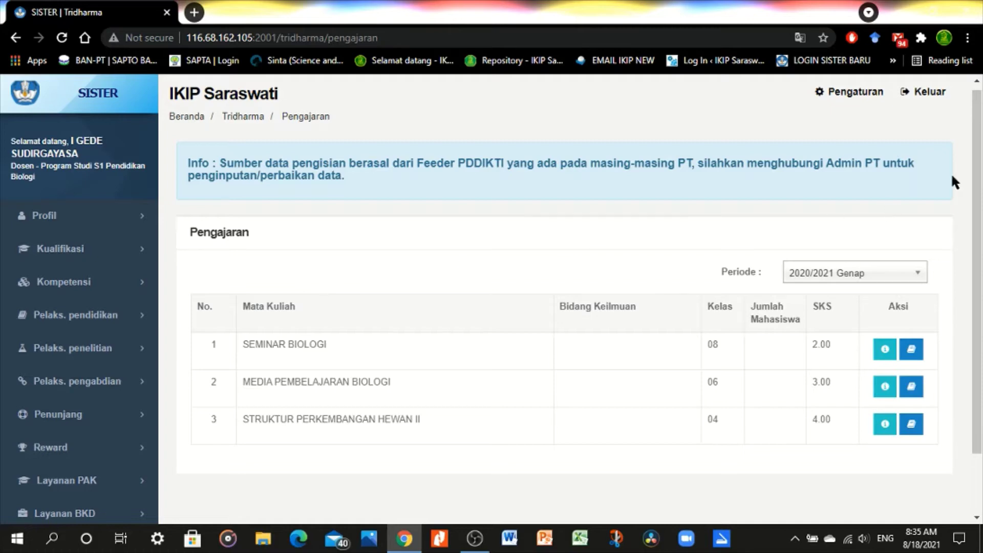
left_click_drag(977, 215, 978, 212)
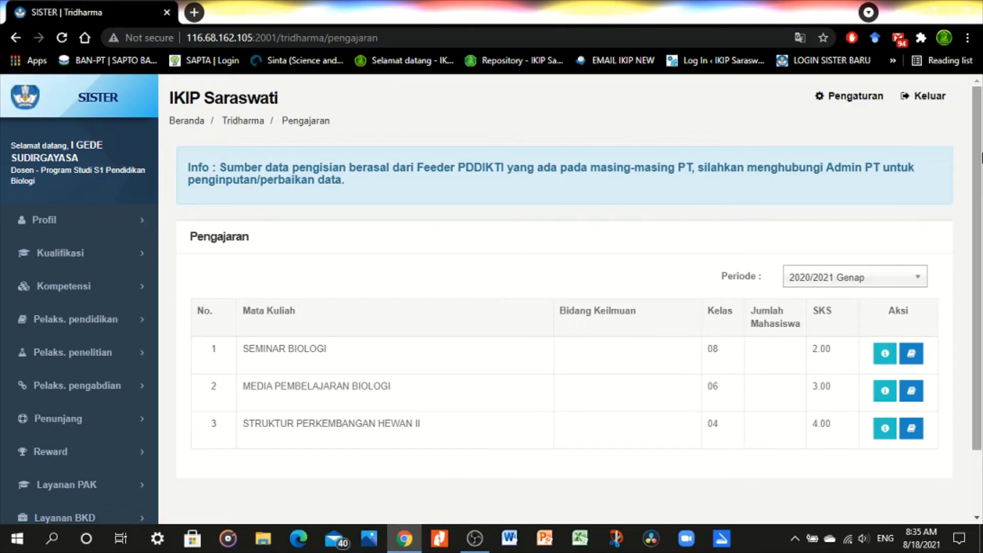
left_click_drag(977, 185, 982, 247)
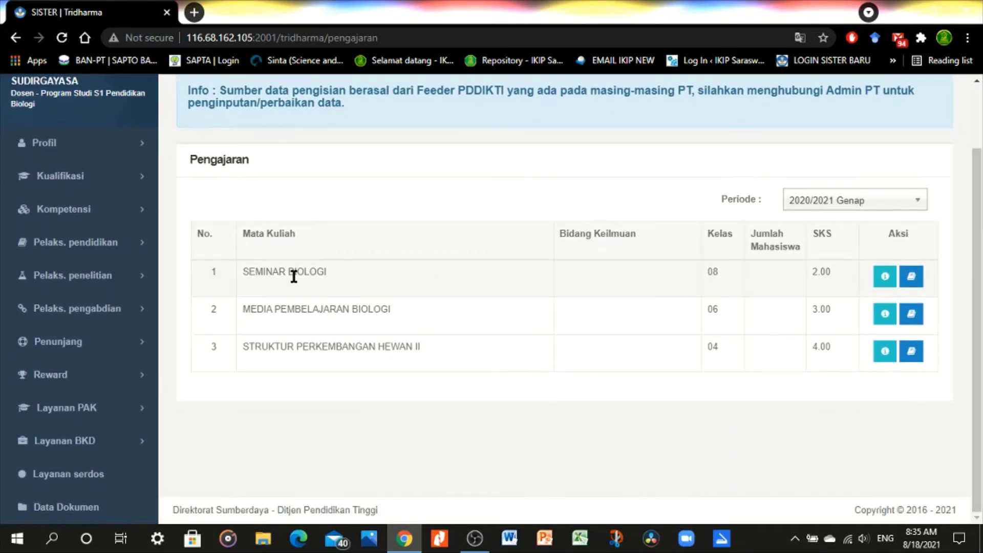
Start a new Bahan Ajar record under Pelaks. pendidikan.
left_click(80, 245)
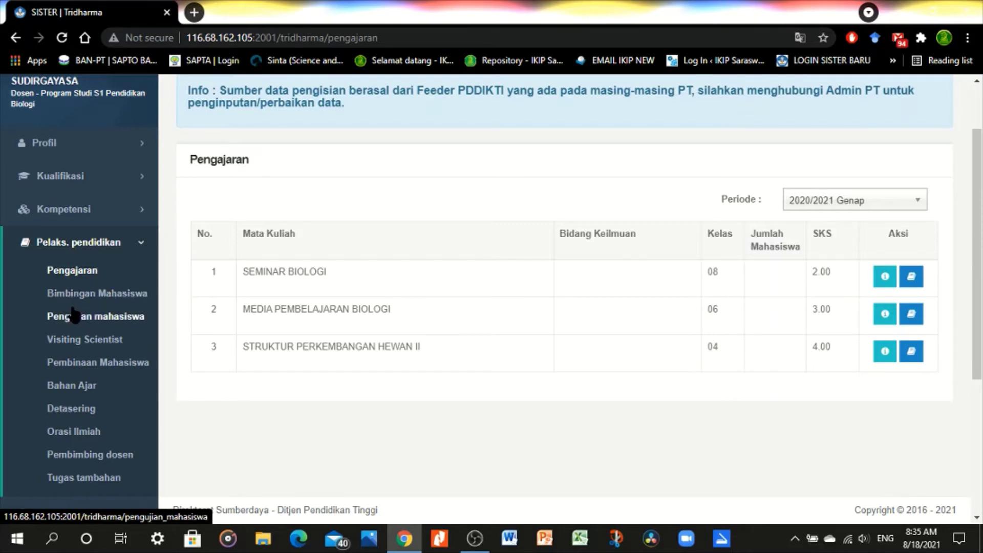
left_click(70, 392)
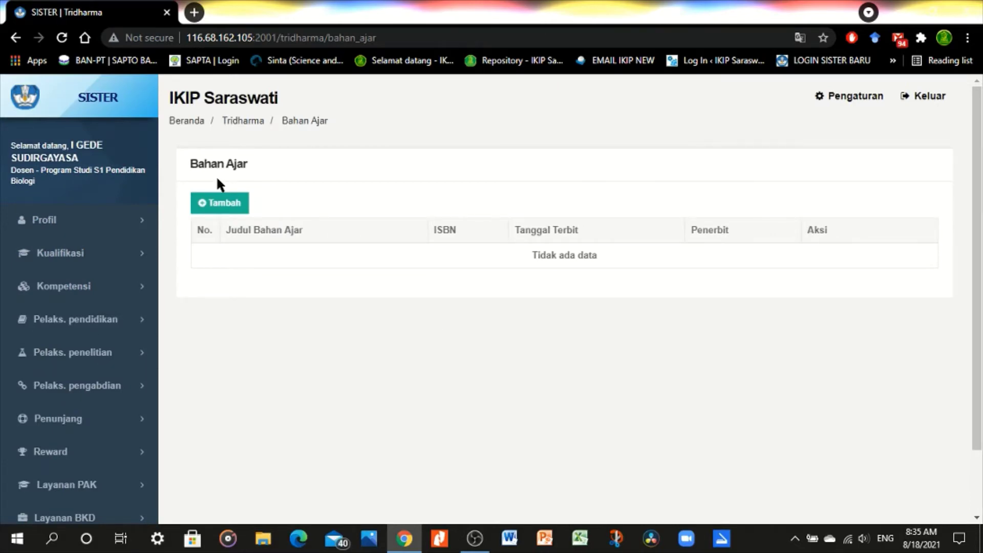
left_click(221, 205)
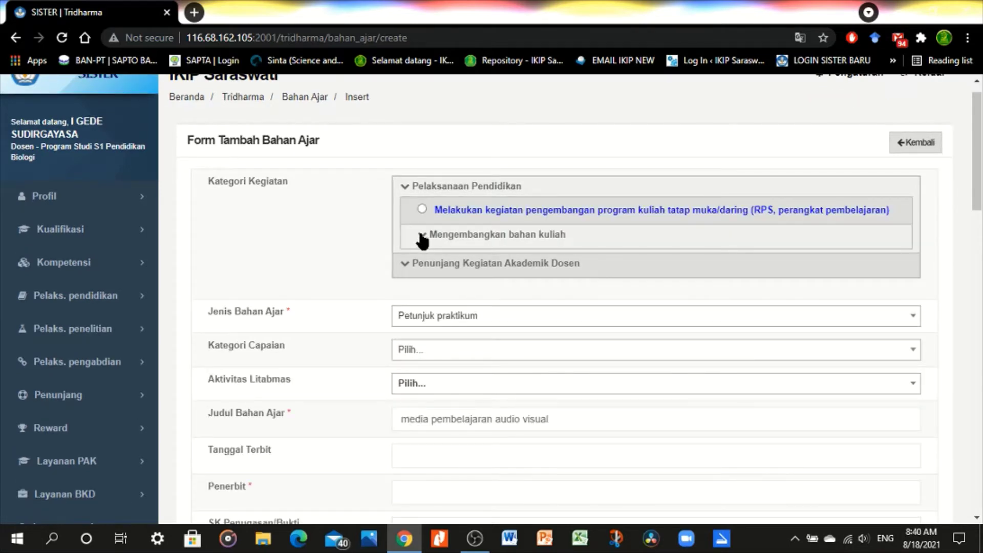
Set the Kategori Kegiatan to Buku Ajar (cetak atau elektronik) under Mengembangkan bahan kuliah and the Jenis Bahan Ajar to Buku ajar.
left_click(421, 236)
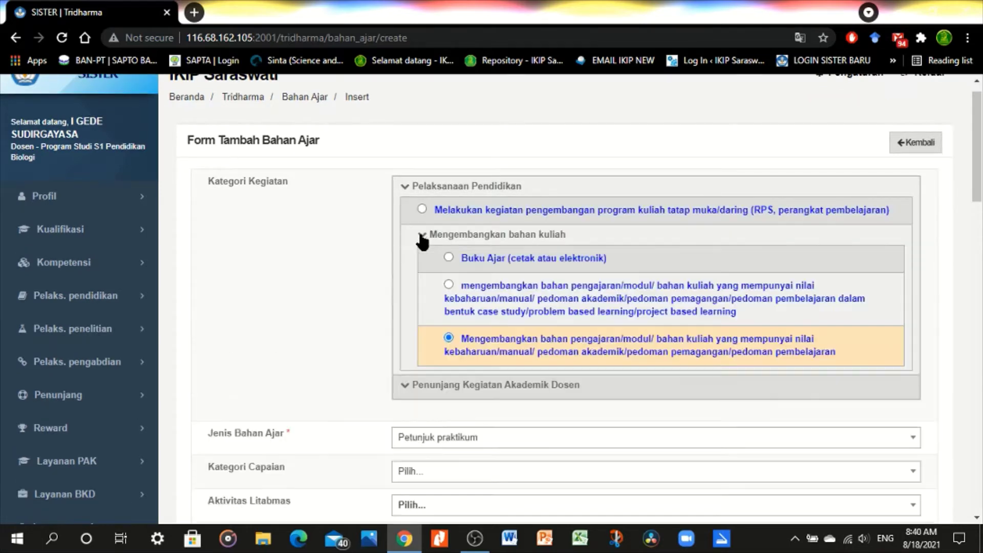
left_click(449, 257)
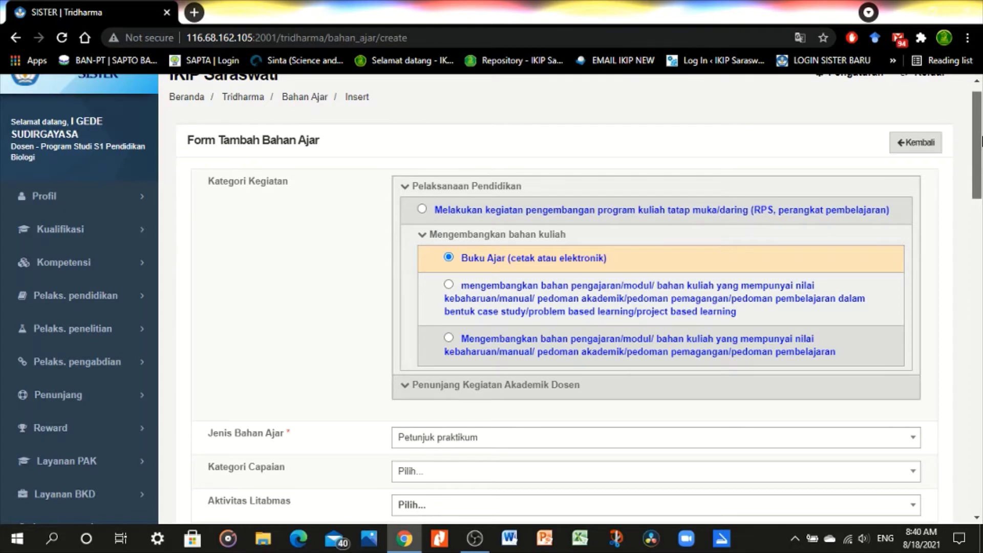
left_click_drag(982, 142, 982, 145)
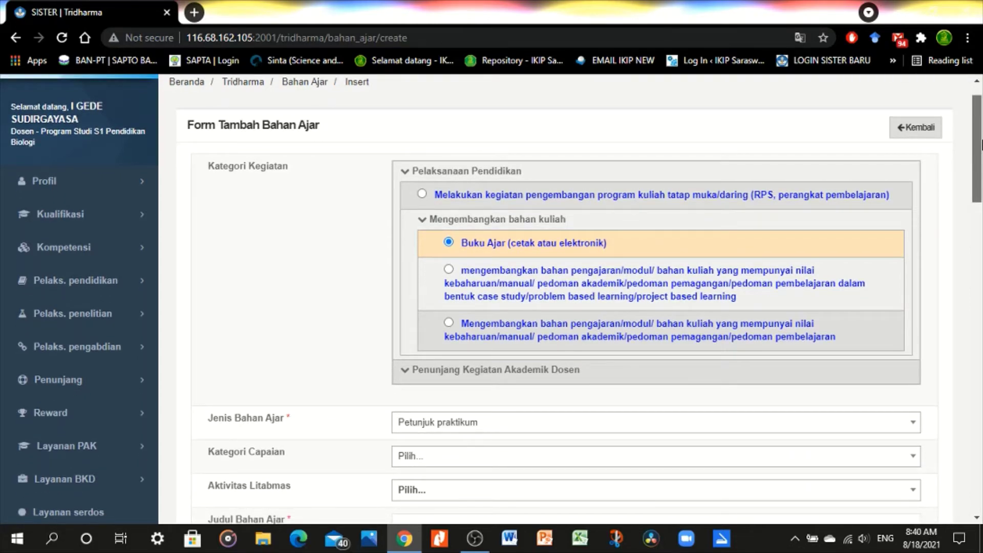
left_click_drag(982, 145, 982, 178)
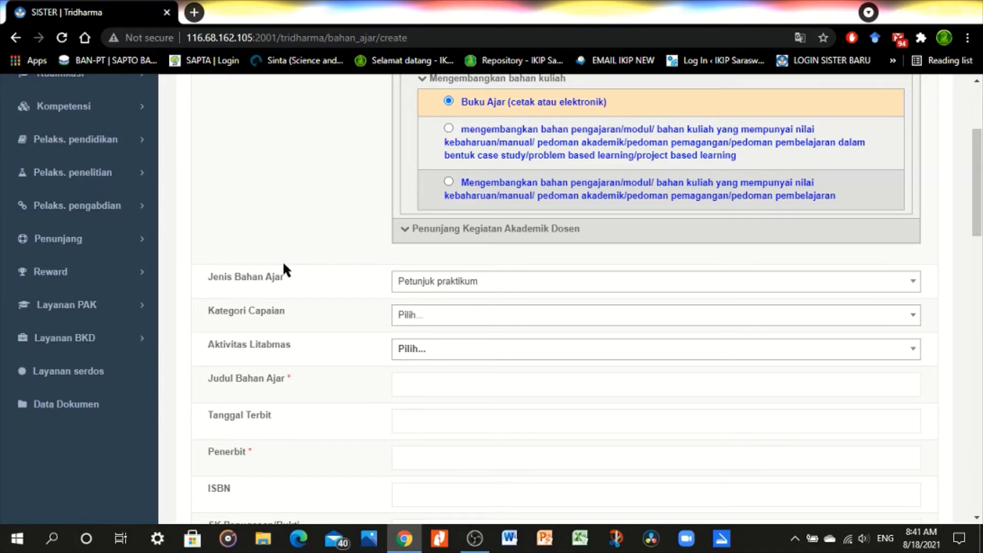
left_click(431, 287)
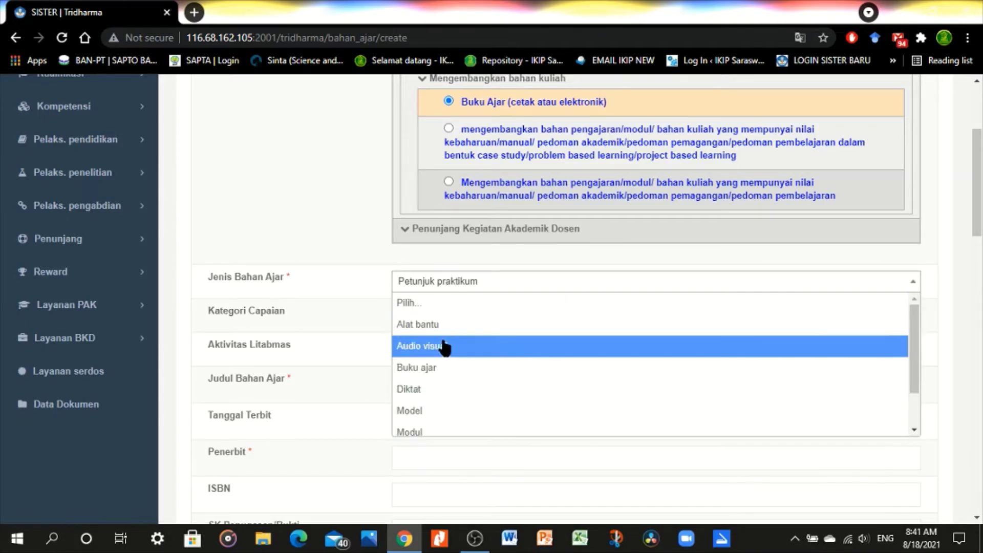
left_click(437, 368)
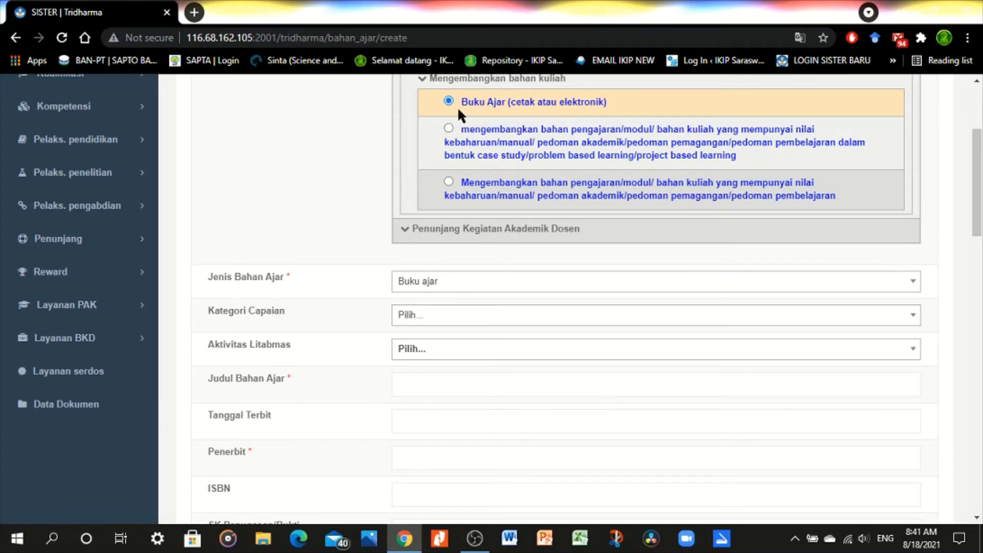
left_click_drag(979, 161, 981, 179)
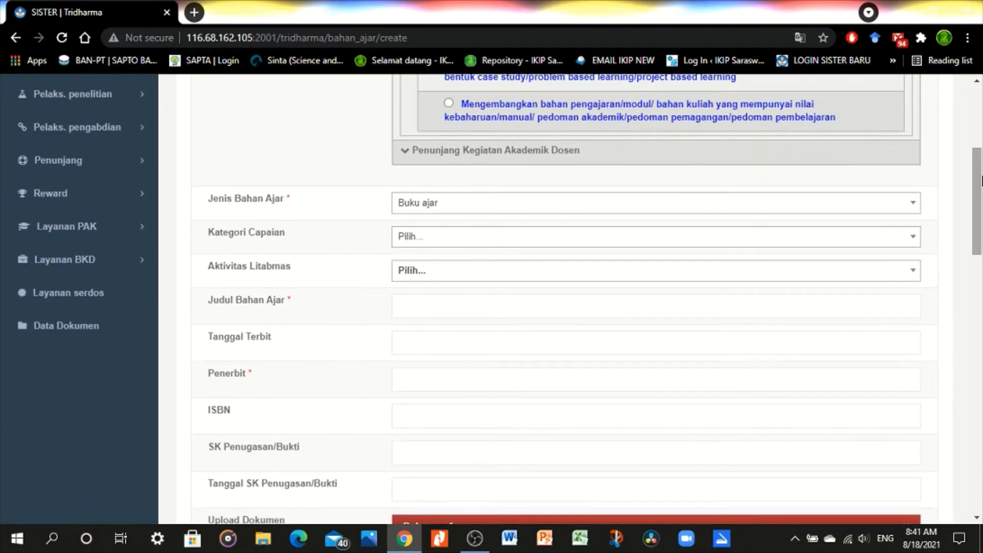
Enter "buku a" as the Judul Bahan Ajar of the new record.
left_click(448, 241)
left_click(447, 241)
left_click(415, 305)
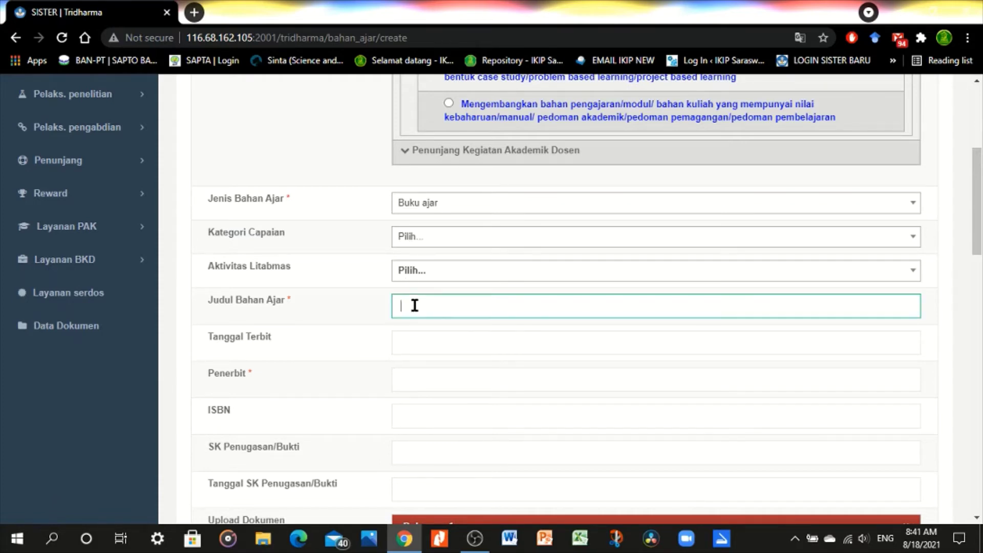
type("buku aa")
key("BackSpace")
scroll(982, 179, "down", 2)
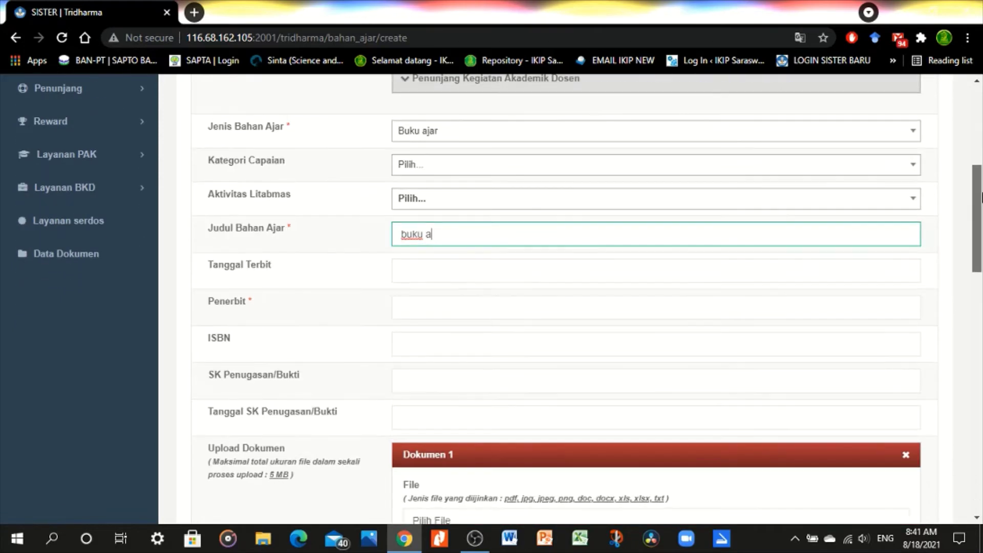
Open the Tanggal Terbit calendar and look through its months, years and year ranges.
left_click(432, 275)
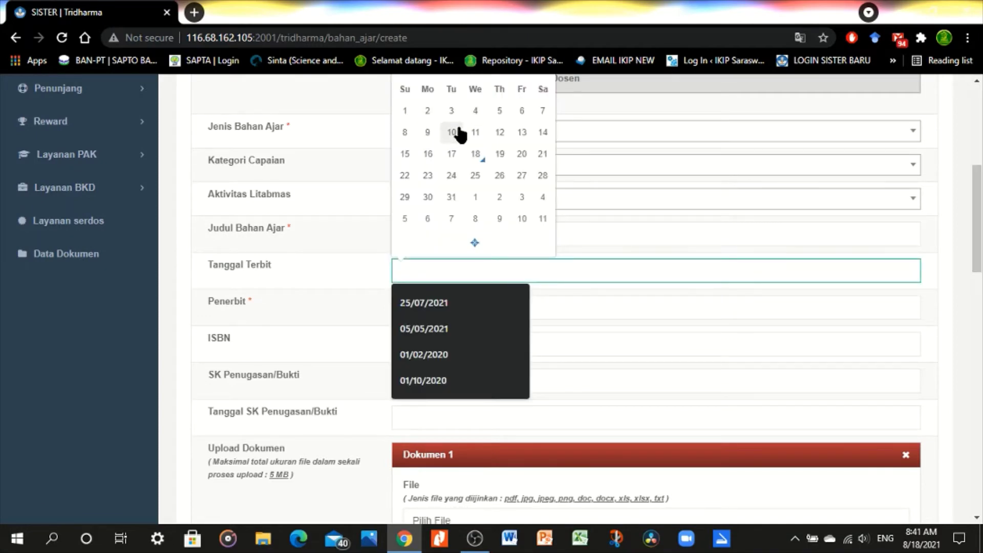
scroll(502, 109, "up", 3)
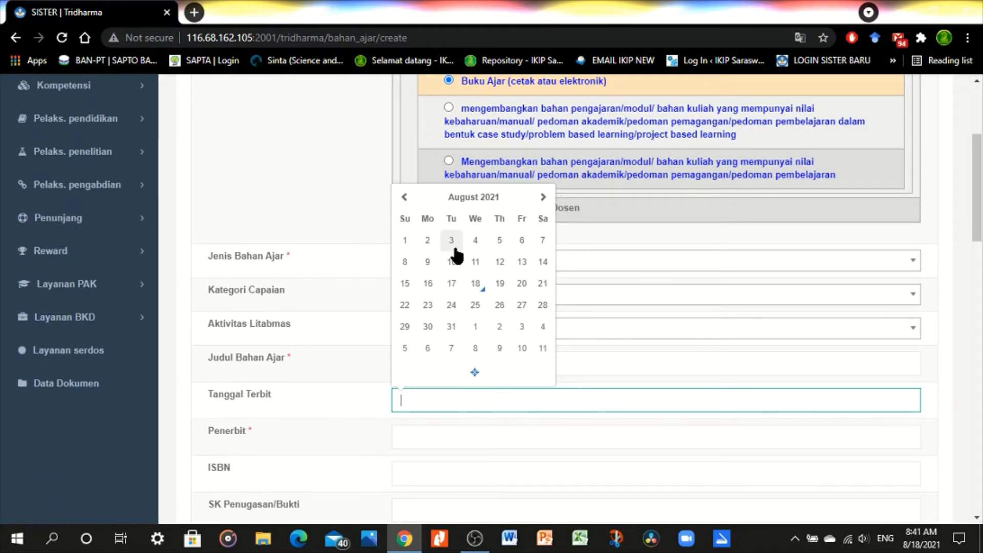
left_click(479, 200)
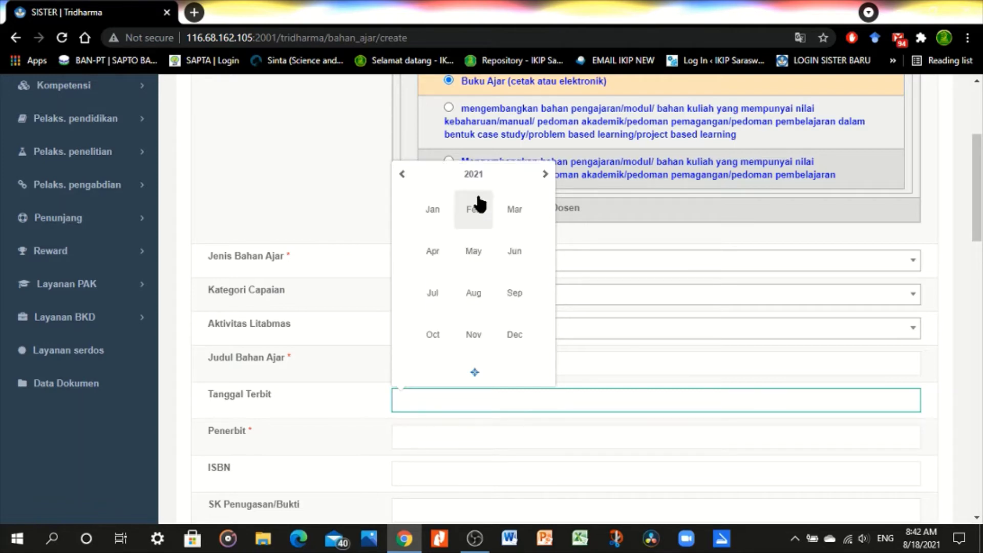
left_click(403, 175)
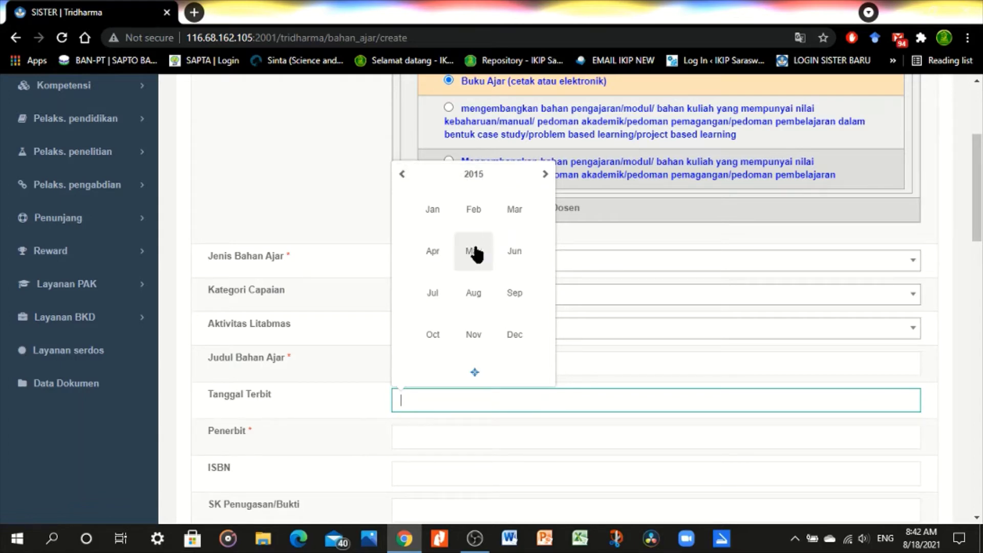
left_click(546, 175)
left_click(546, 175)
left_click(545, 175)
left_click(546, 175)
left_click(546, 176)
left_click(546, 175)
left_click(545, 175)
left_click(479, 258)
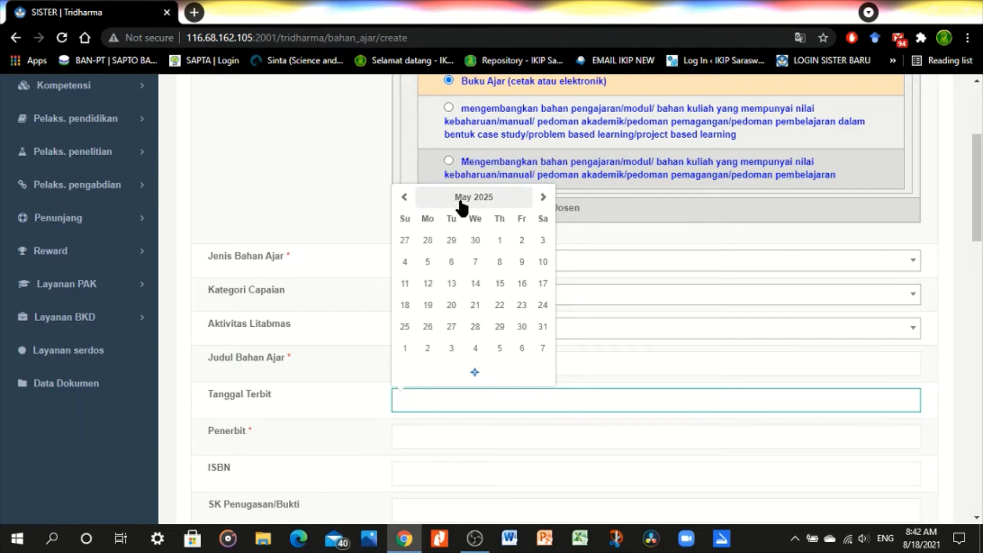
left_click(543, 197)
left_click(544, 197)
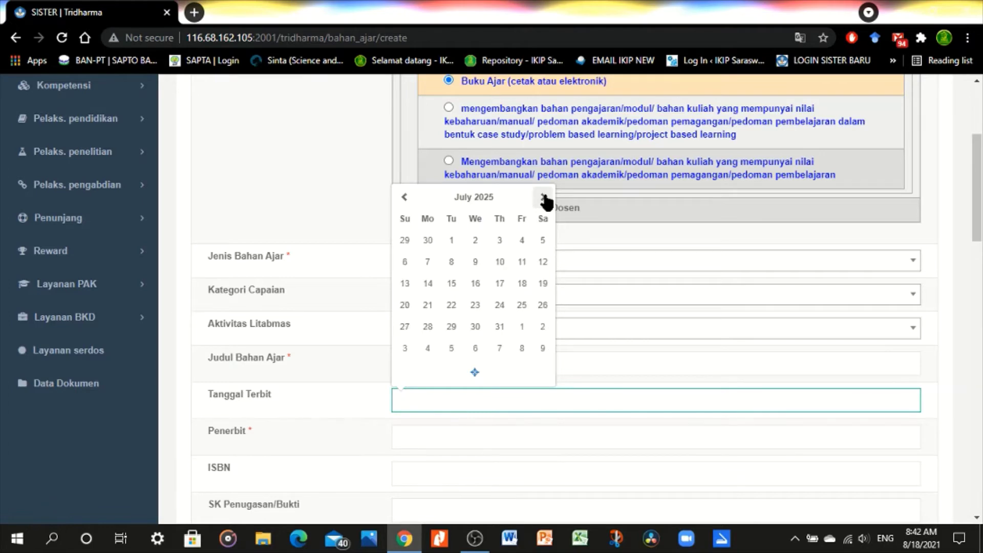
left_click(544, 197)
left_click(544, 197)
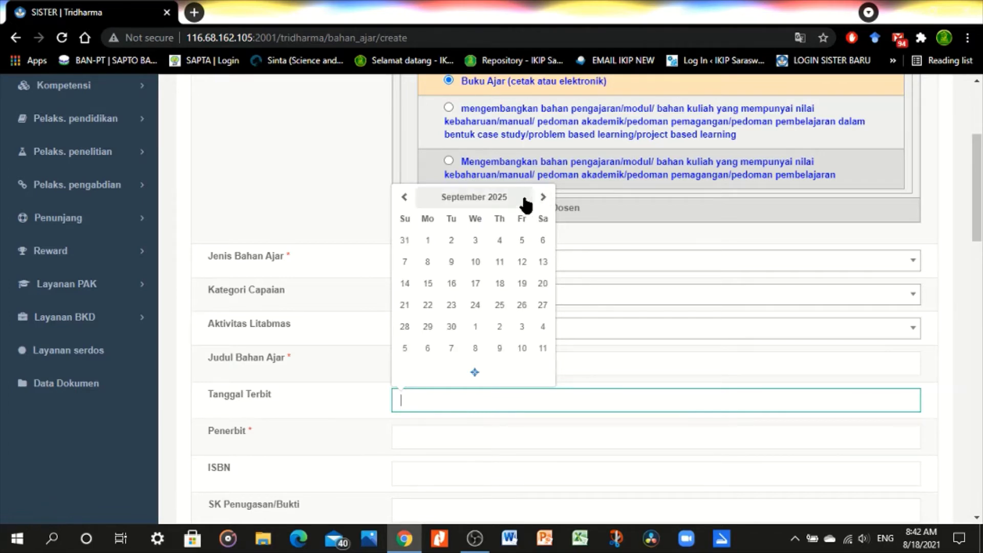
left_click(484, 202)
left_click(476, 175)
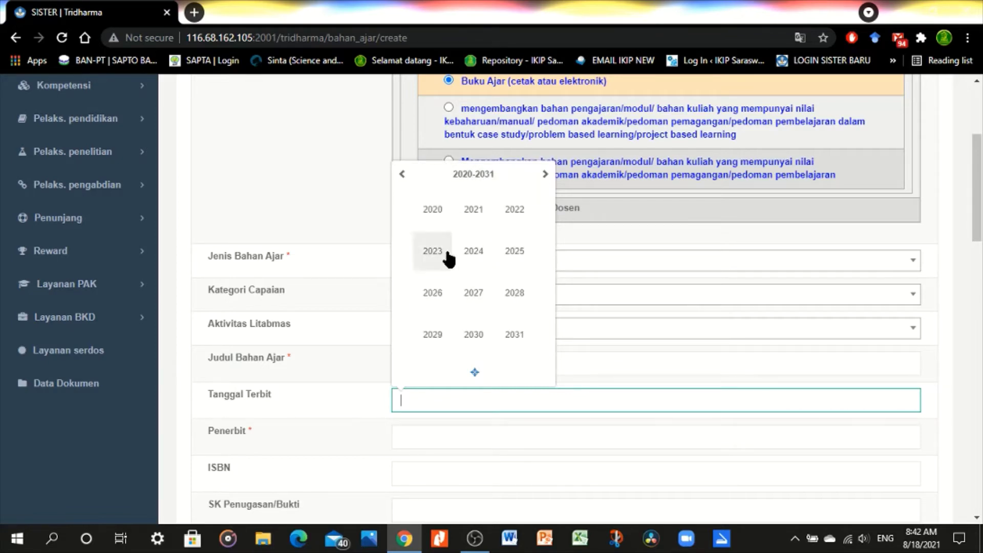
left_click(470, 177)
left_click(402, 154)
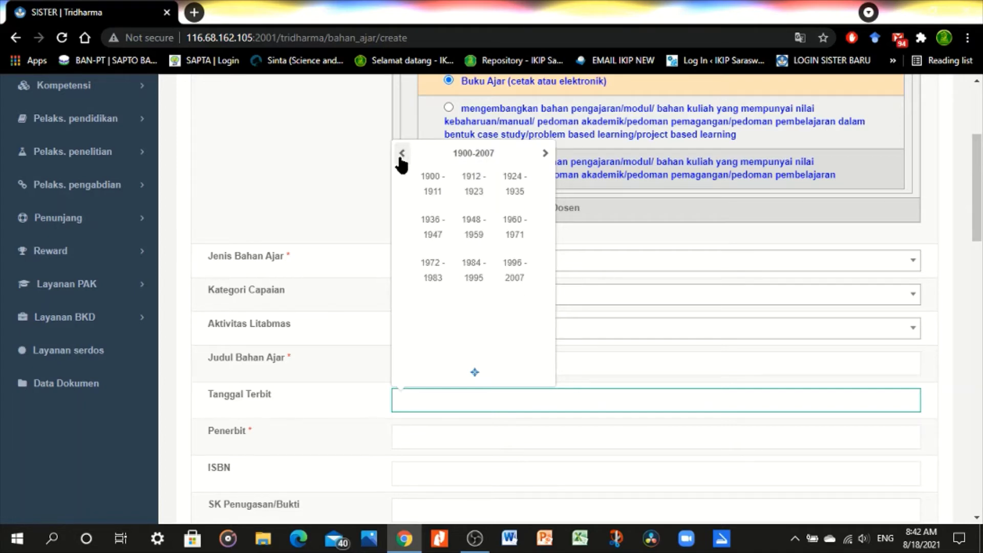
Set the Tanggal Terbit to today's date, 18/08/2021, with "buku a" as the Judul Bahan Ajar.
left_click(475, 376)
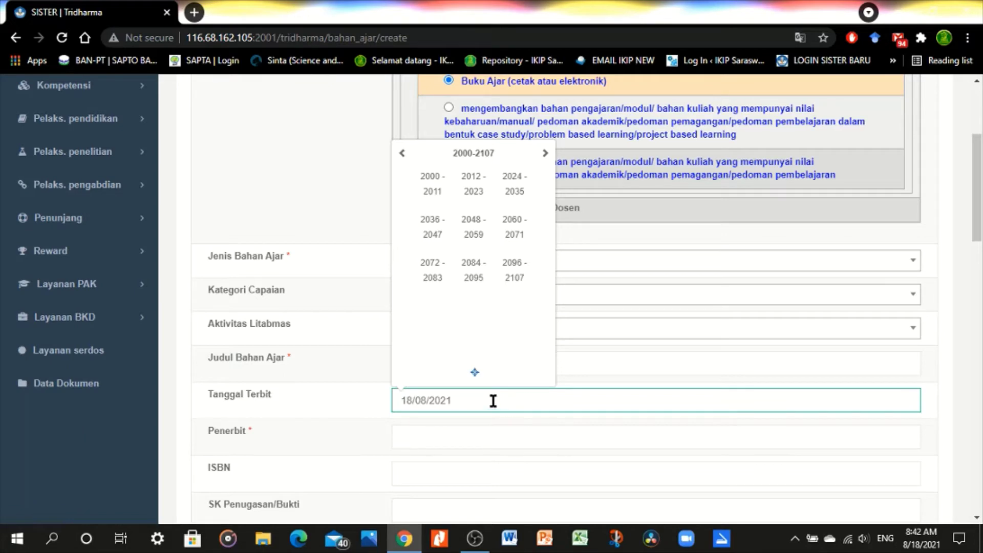
left_click(626, 361)
type("buku a")
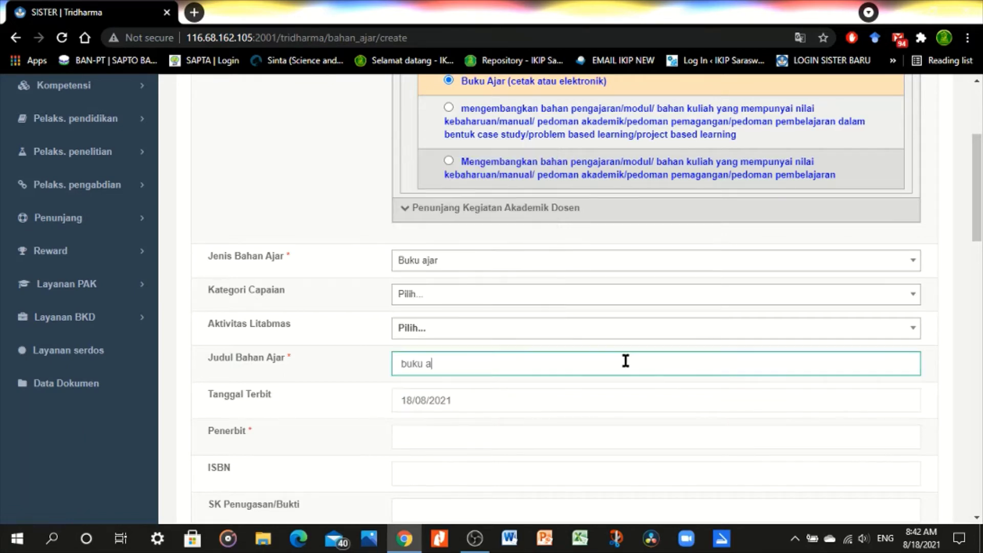
Set the Penerbit to "uni press" and the ISBN to 22222.
scroll(980, 202, "down", 1)
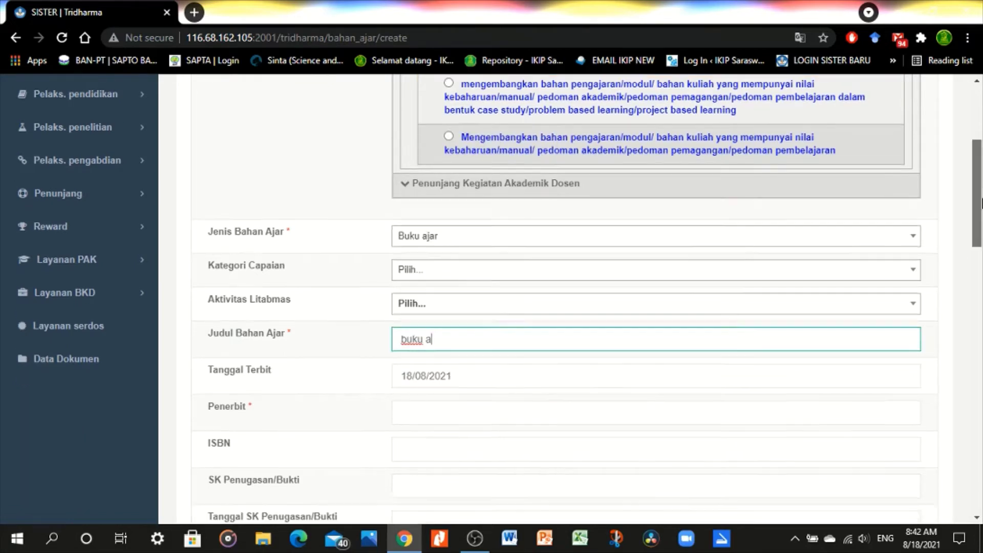
scroll(981, 202, "down", 2)
left_click(411, 296)
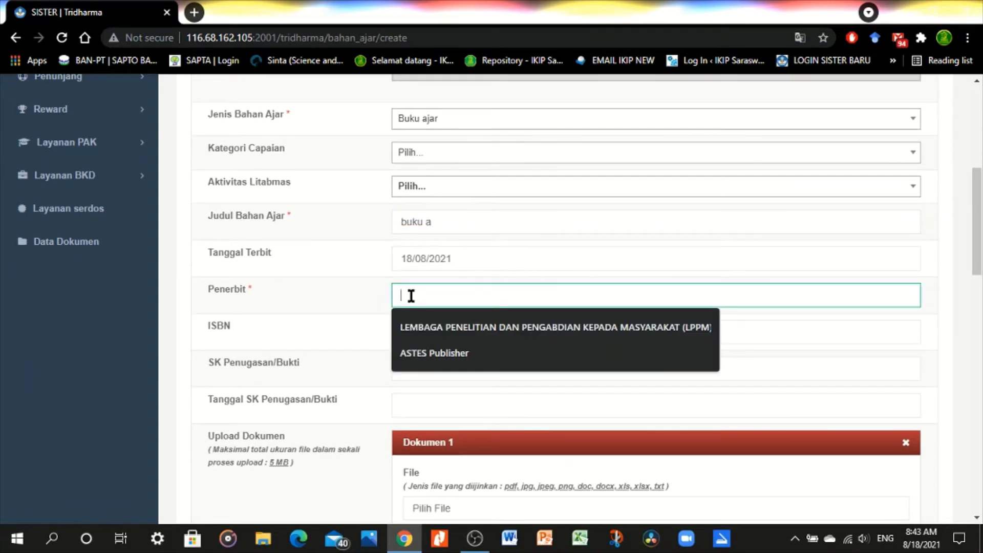
type("un")
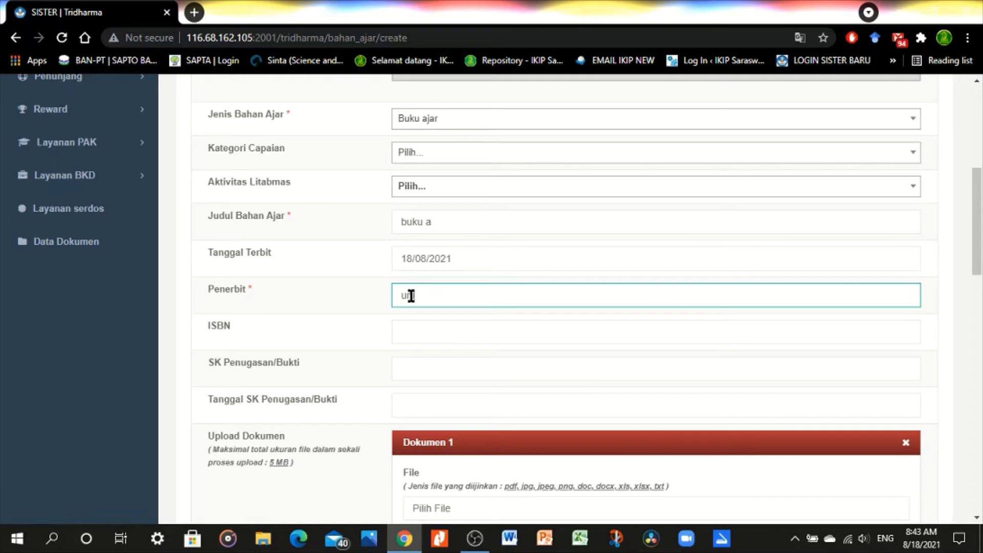
type("i press")
left_click(421, 329)
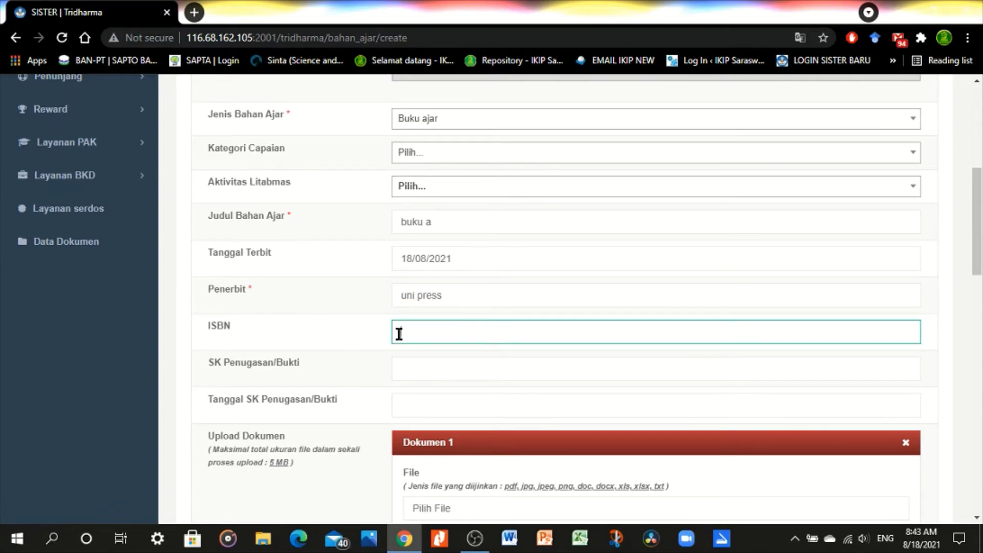
type("22222")
Leave SK Penugasan/Bukti empty and attach SK PIMPINAN 2018-2022.pdf from Local Disk (F:) as the file of Dokumen 1.
left_click(409, 365)
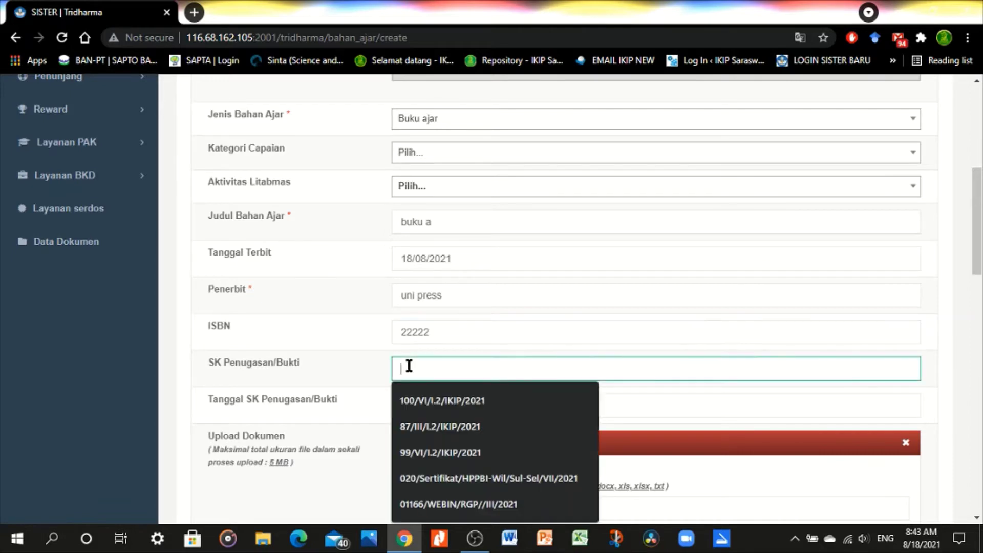
left_click_drag(977, 214, 980, 229)
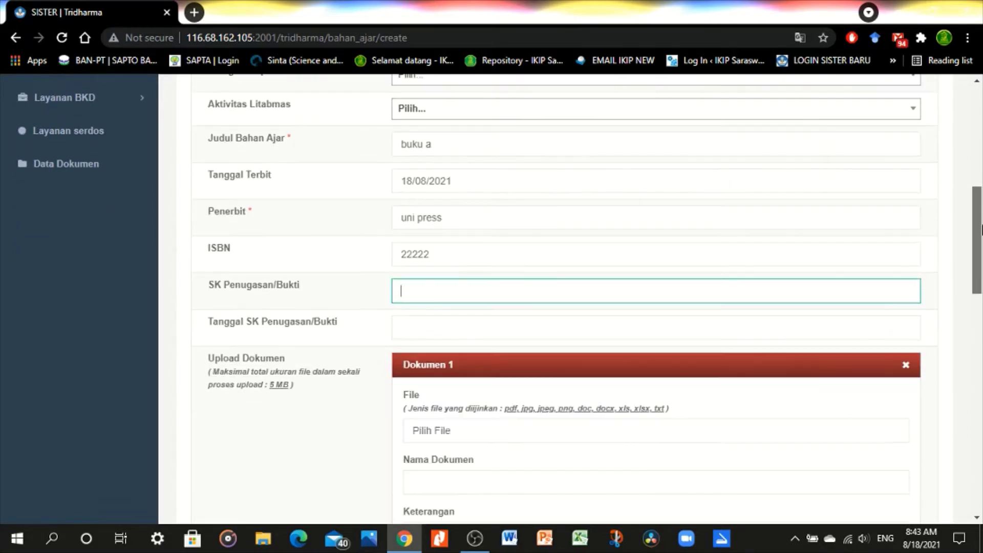
scroll(981, 229, "down", 1)
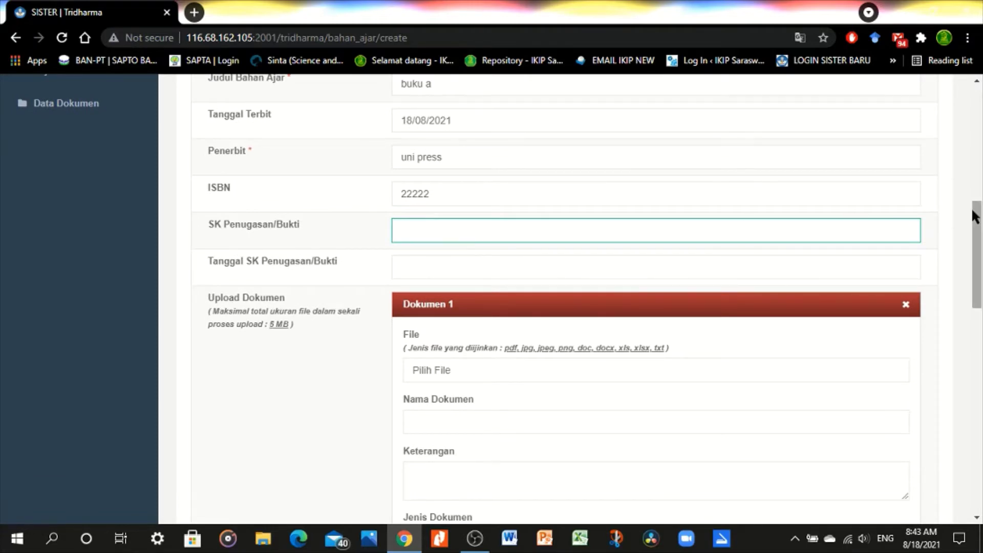
left_click_drag(981, 222, 981, 240)
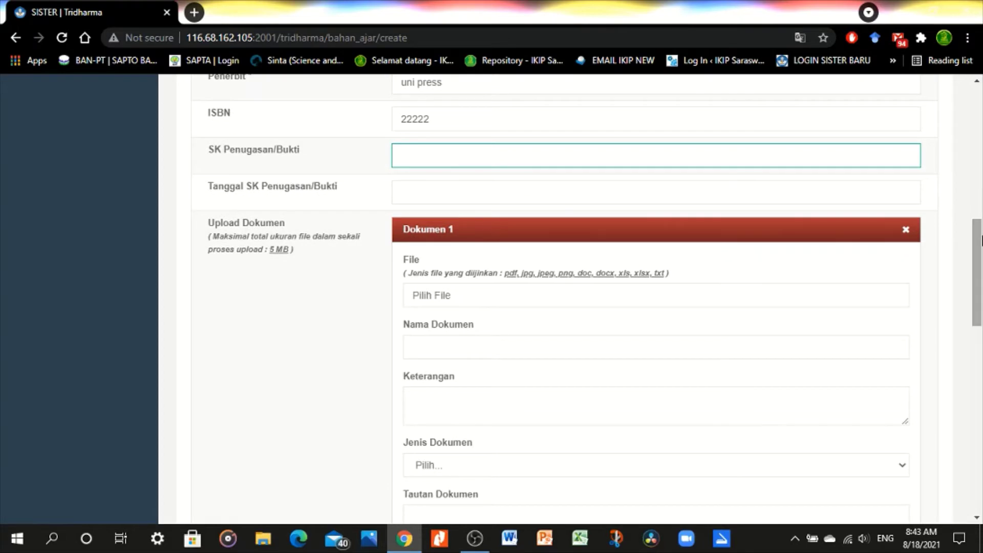
left_click_drag(981, 240, 981, 192)
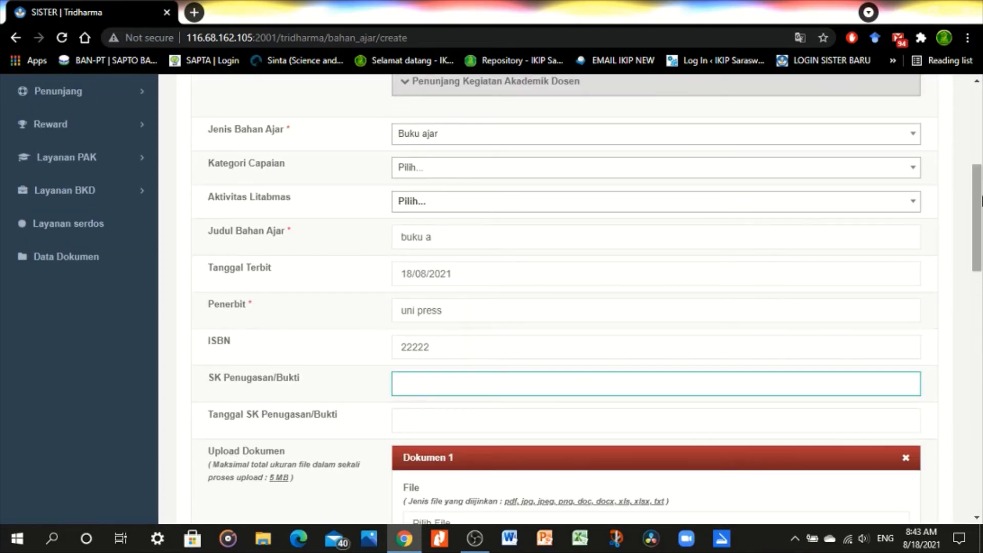
left_click_drag(977, 238, 977, 302)
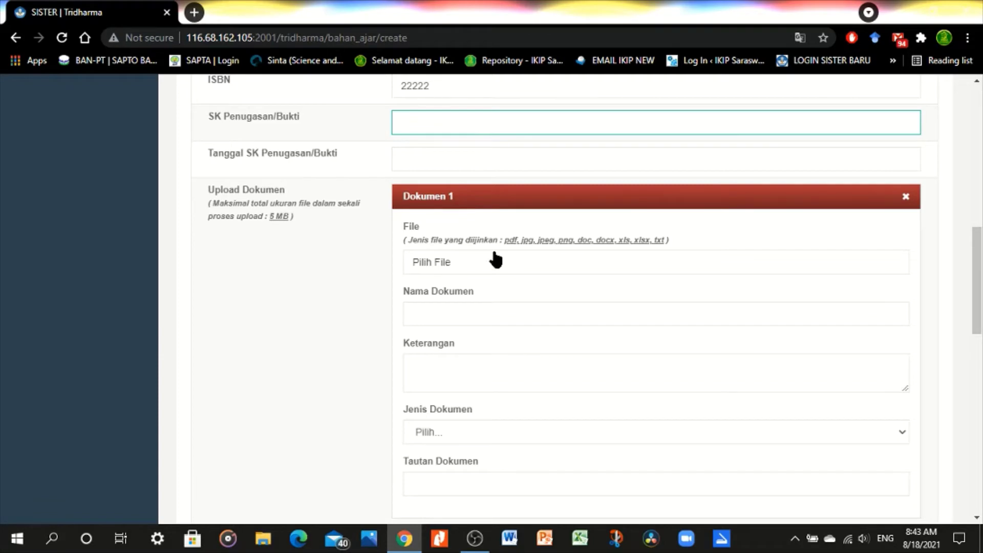
left_click(455, 265)
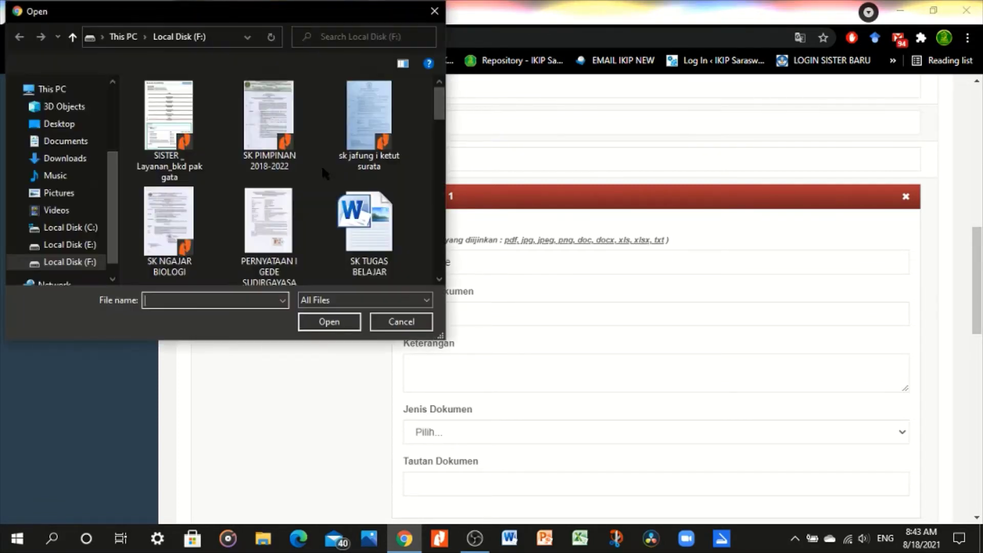
left_click(268, 103)
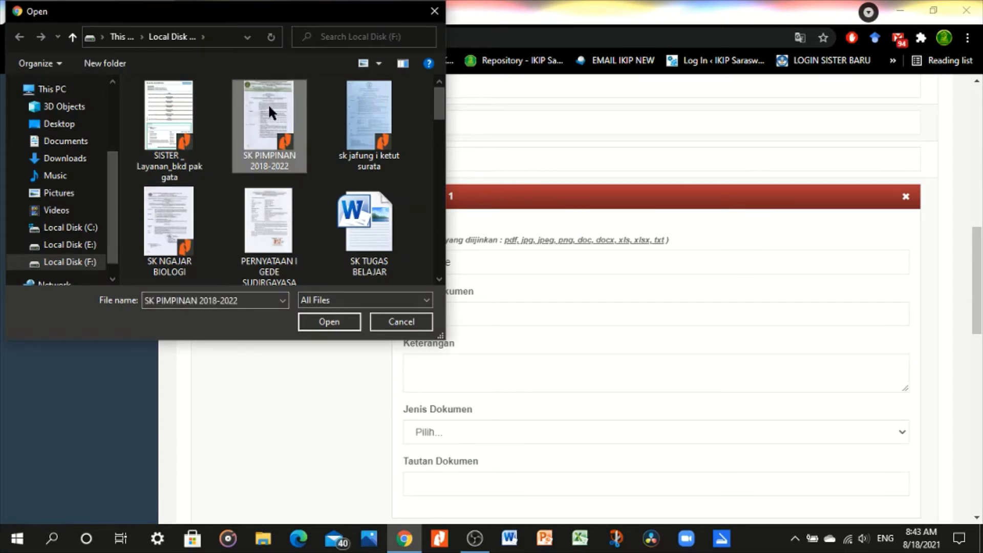
left_click(327, 321)
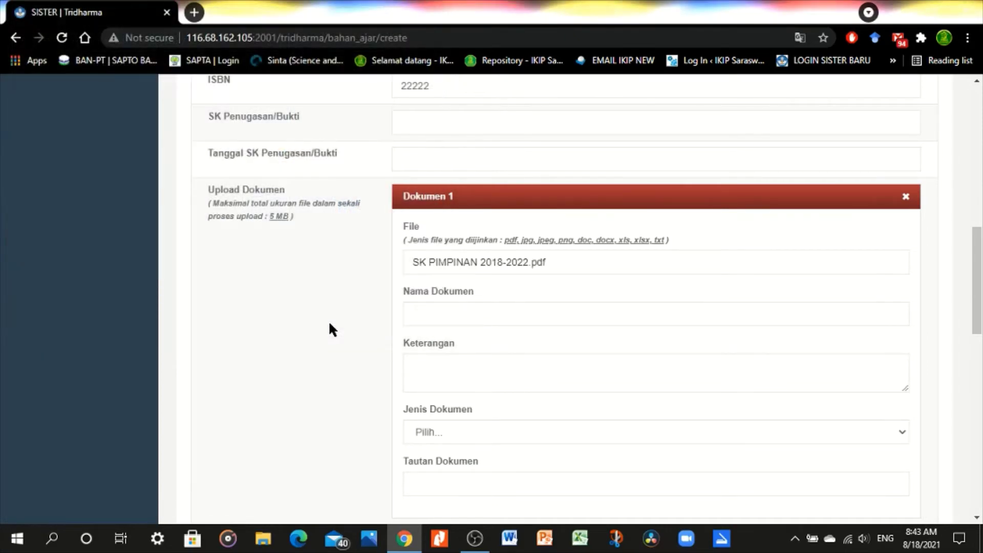
Set the Nama Dokumen of Dokumen 1 to "buku".
left_click(430, 316)
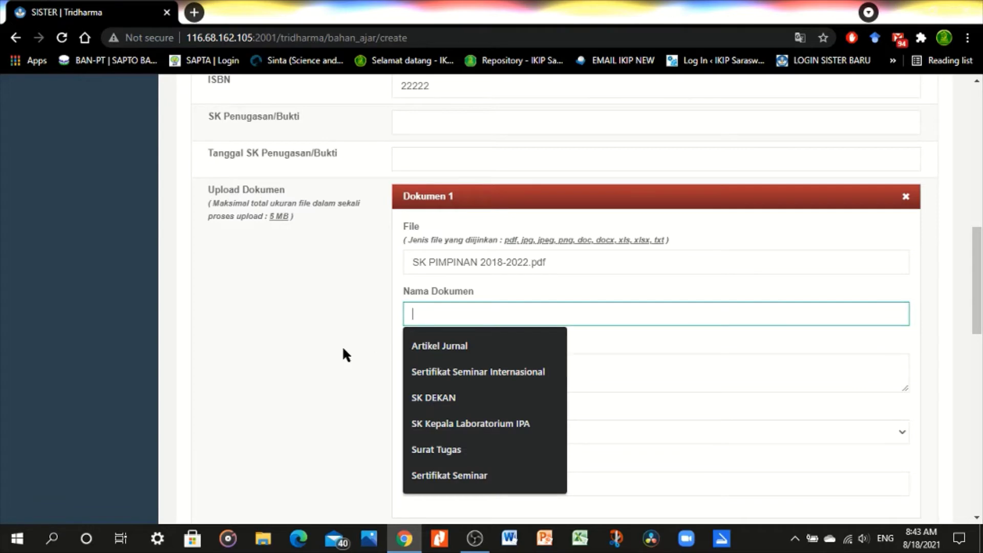
type("b")
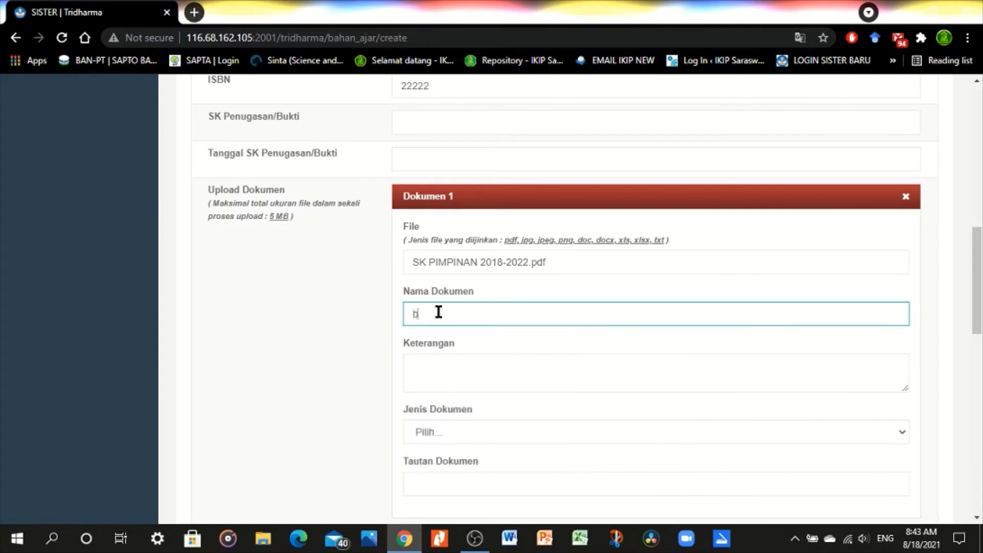
type("uku")
Look through the Jenis Dokumen options for Dokumen 1 and close the list without choosing one.
scroll(711, 288, "down", 3)
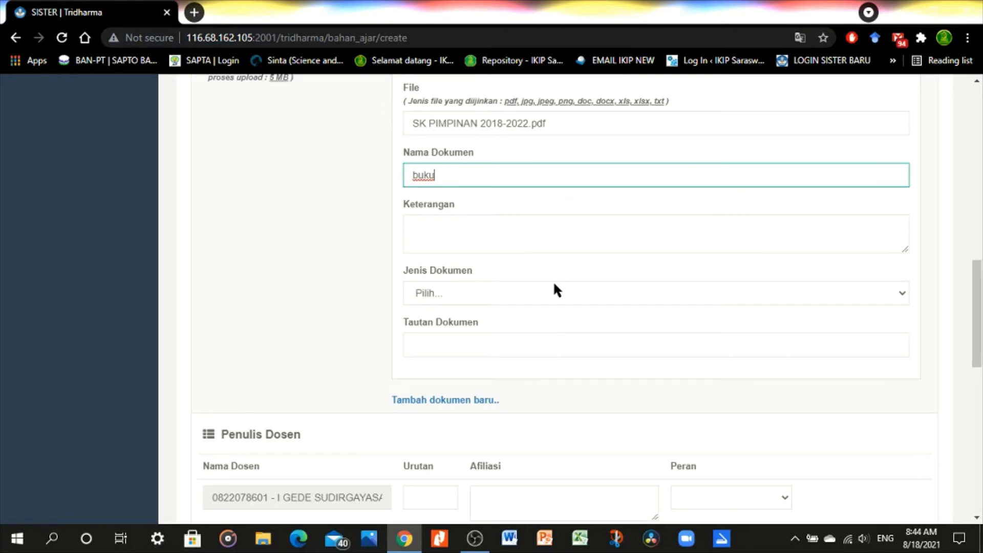
left_click(523, 292)
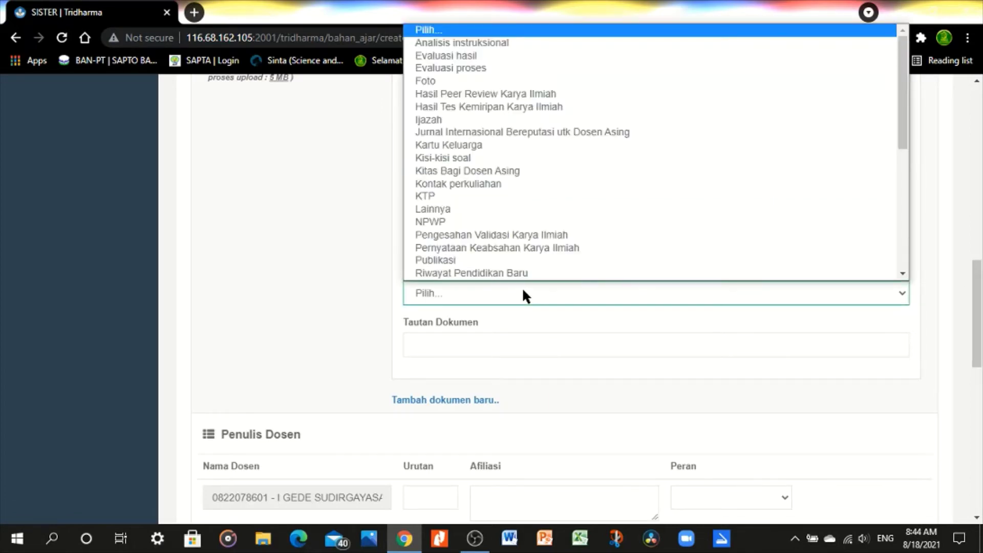
scroll(532, 272, "down", 1)
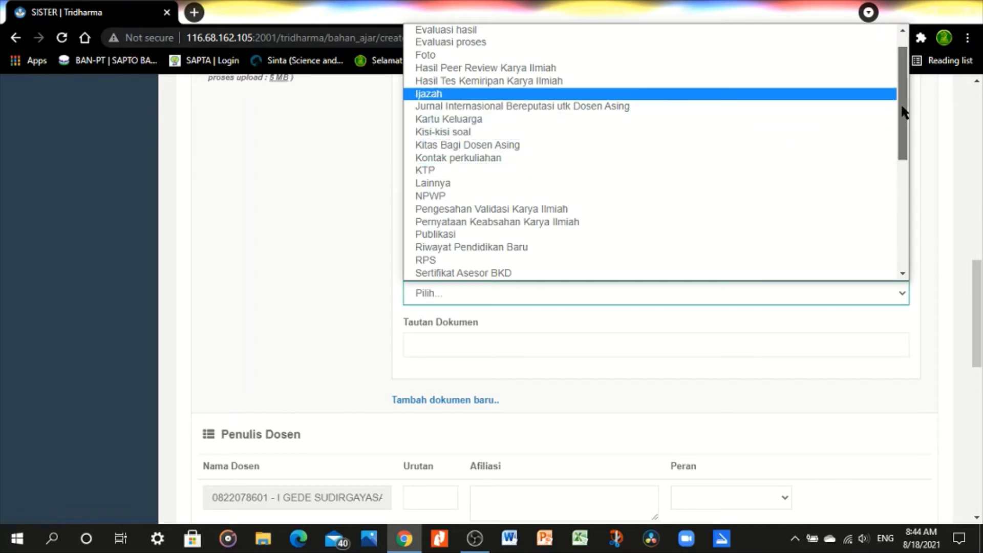
left_click_drag(908, 90, 905, 119)
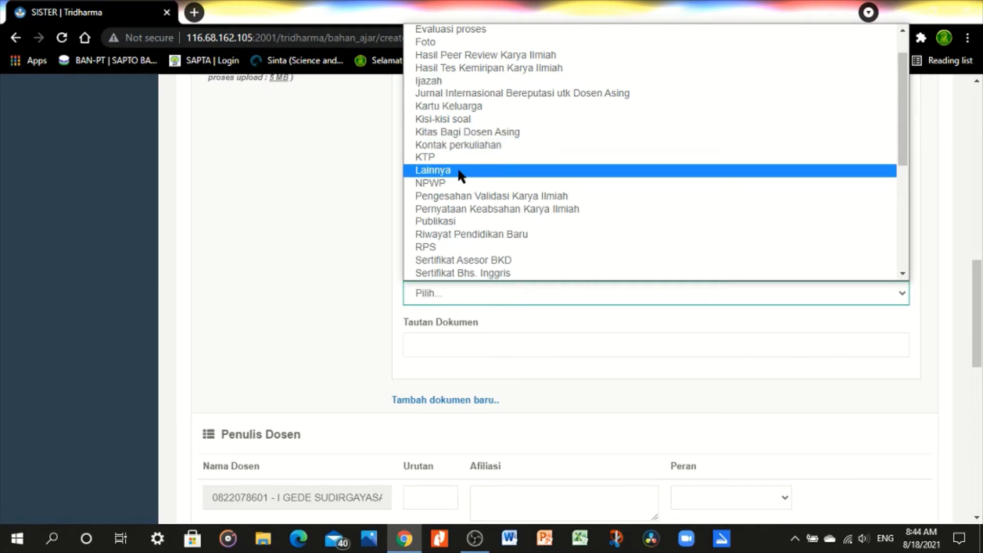
left_click(322, 250)
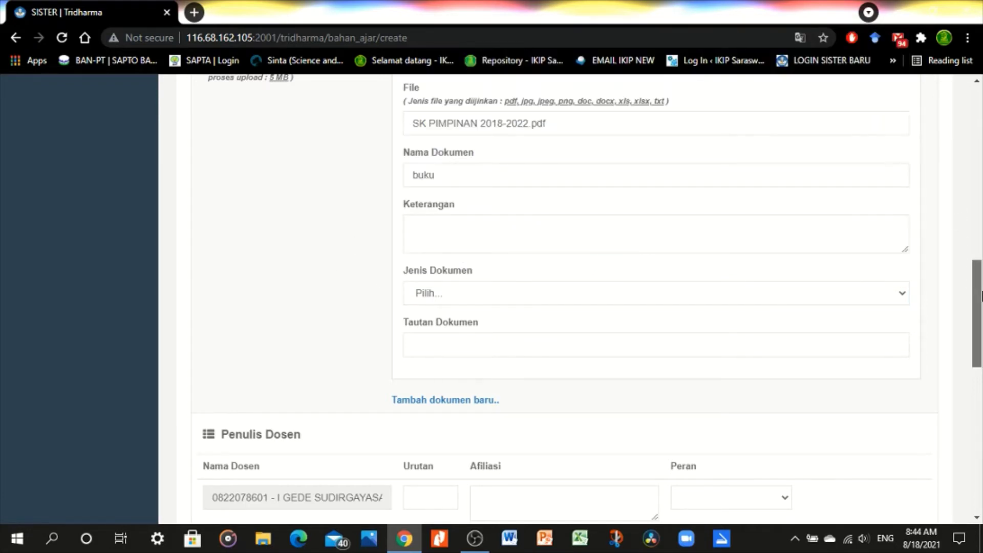
Leave the Tautan Dokumen of Dokumen 1 empty and set the Urutan of the first Penulis Dosen to 1.
scroll(625, 287, "down", 2)
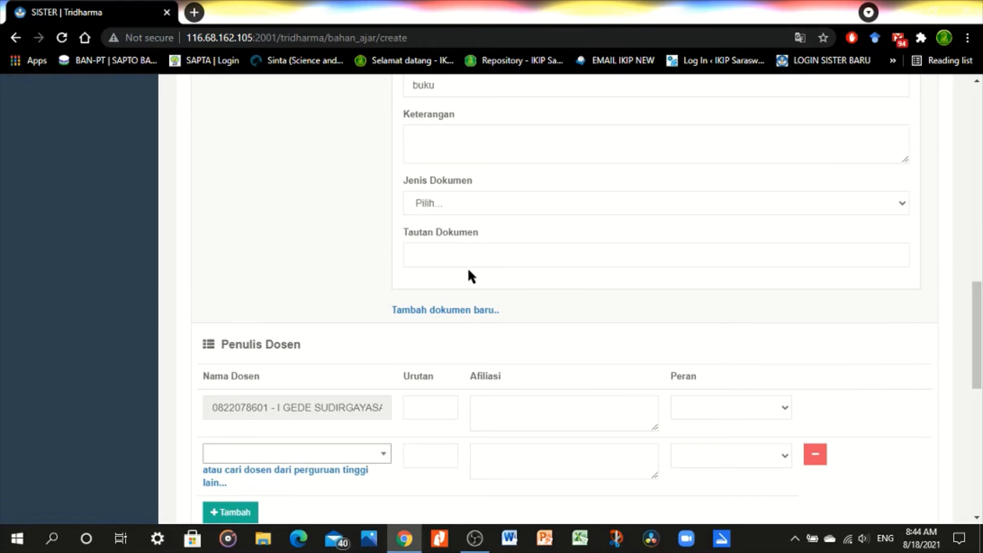
left_click(431, 256)
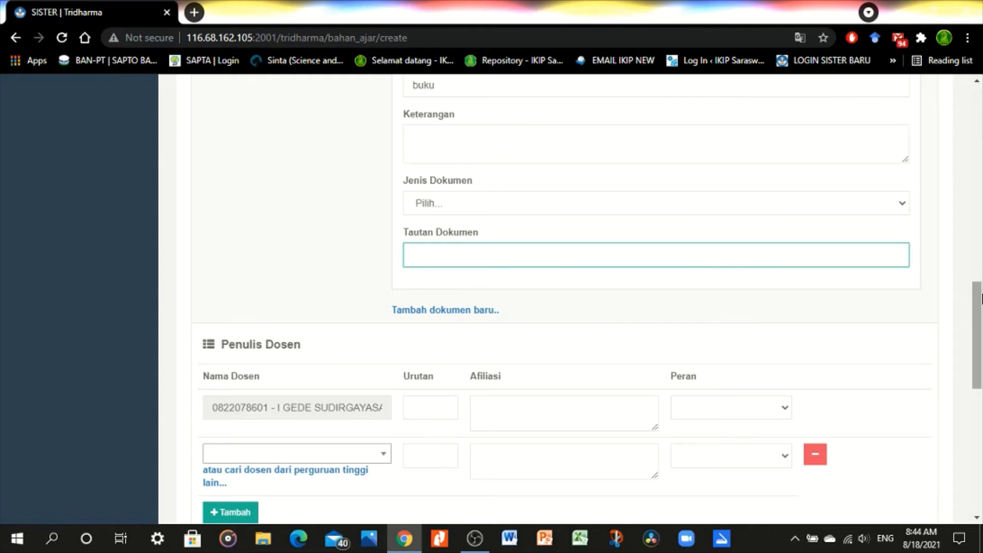
left_click_drag(981, 300, 981, 316)
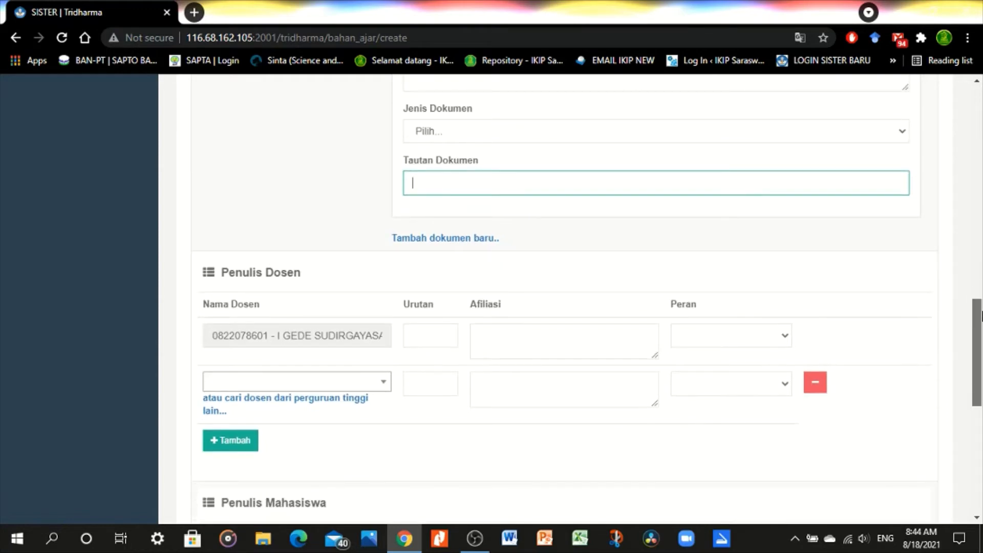
left_click_drag(981, 316, 982, 329)
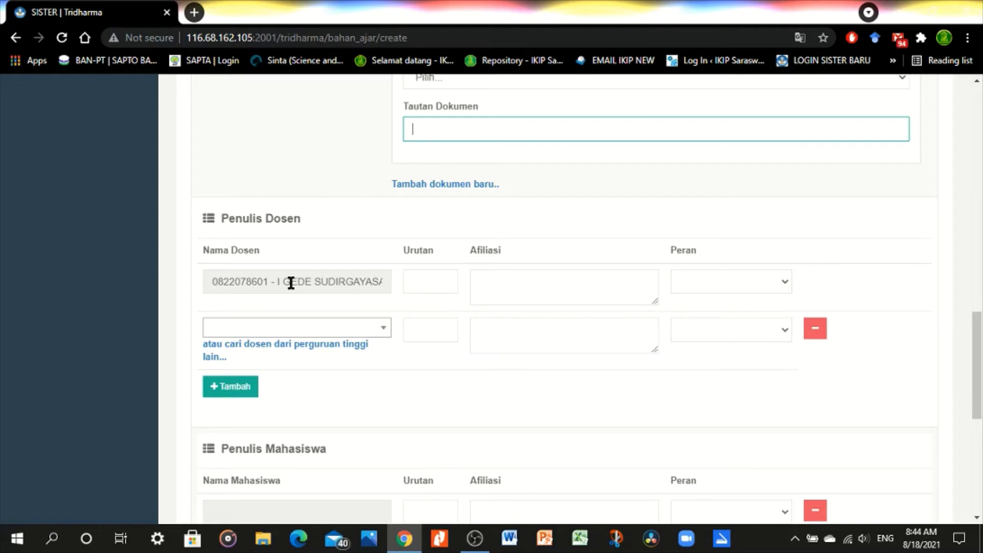
left_click(414, 285)
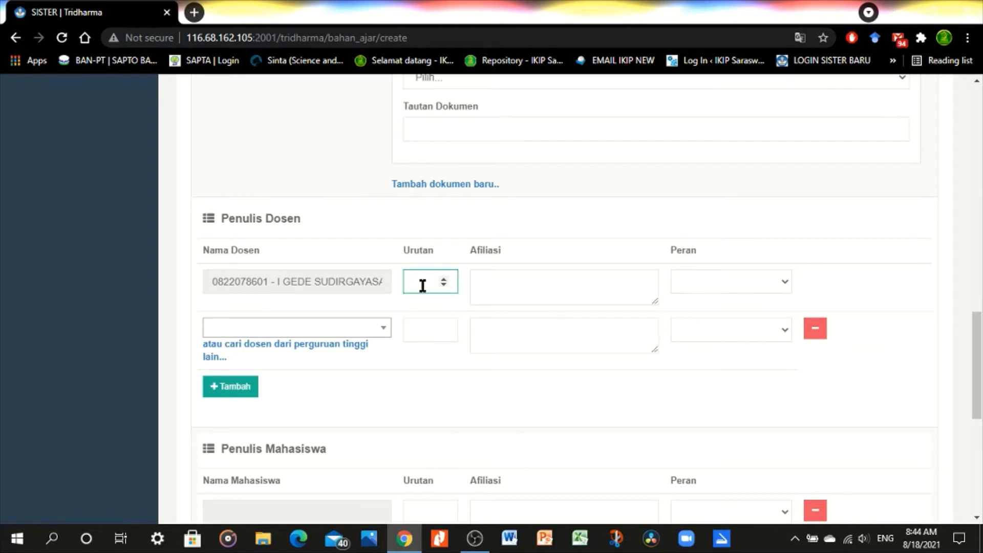
type("2")
Leave the Afiliasi of the first Penulis Dosen empty and set the Peran to Penulis.
left_click(525, 284)
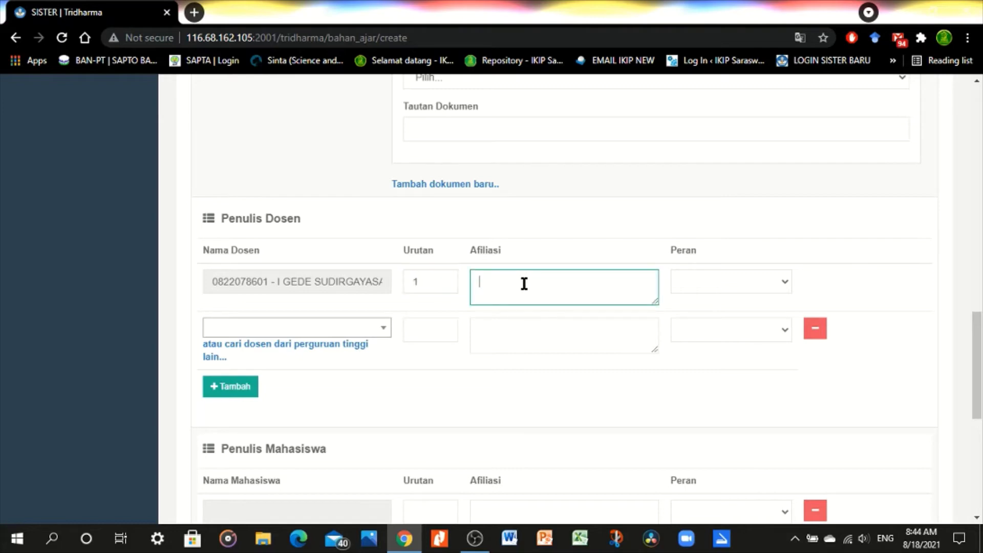
type("uni")
key("BackSpace")
key("BackSpace")
key("BackSpace")
left_click(783, 281)
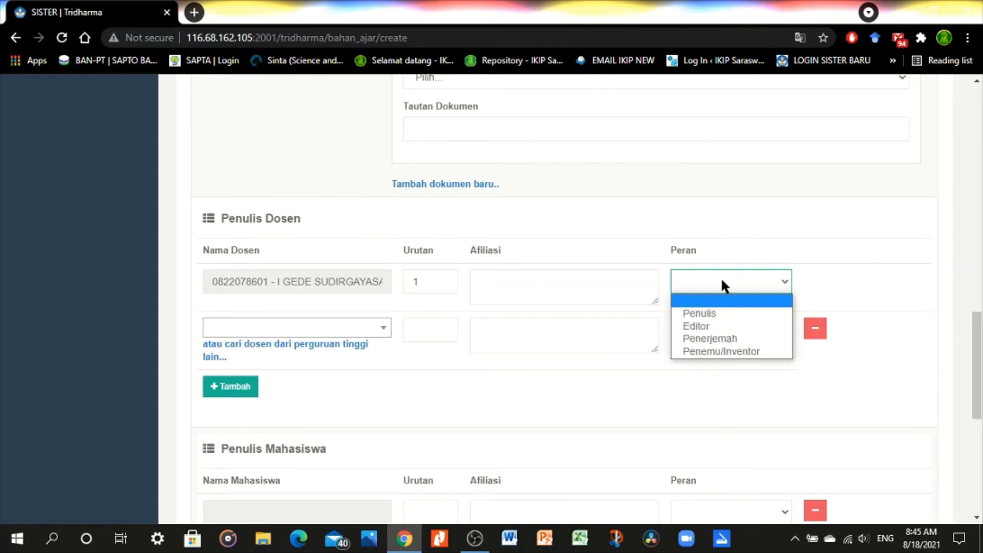
left_click(784, 281)
left_click(783, 283)
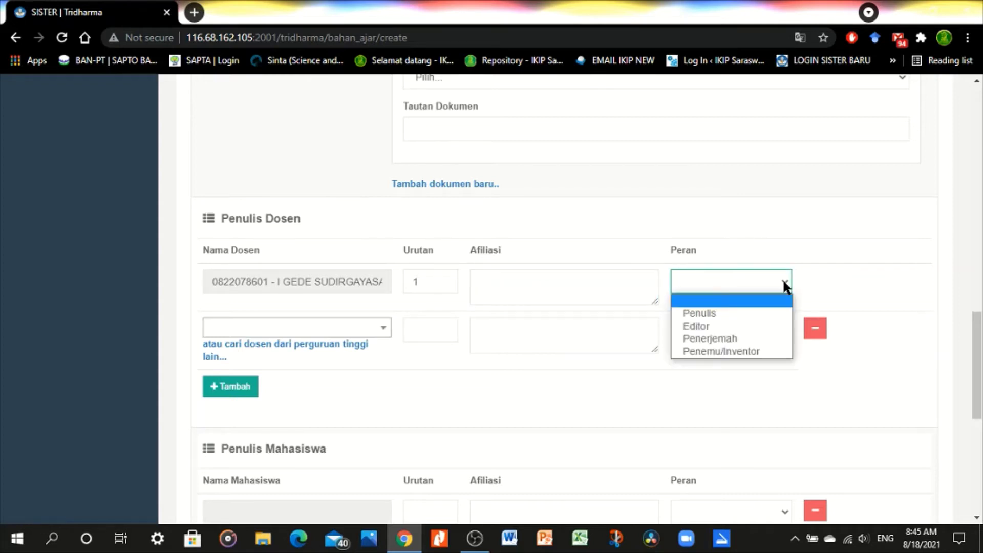
left_click(719, 314)
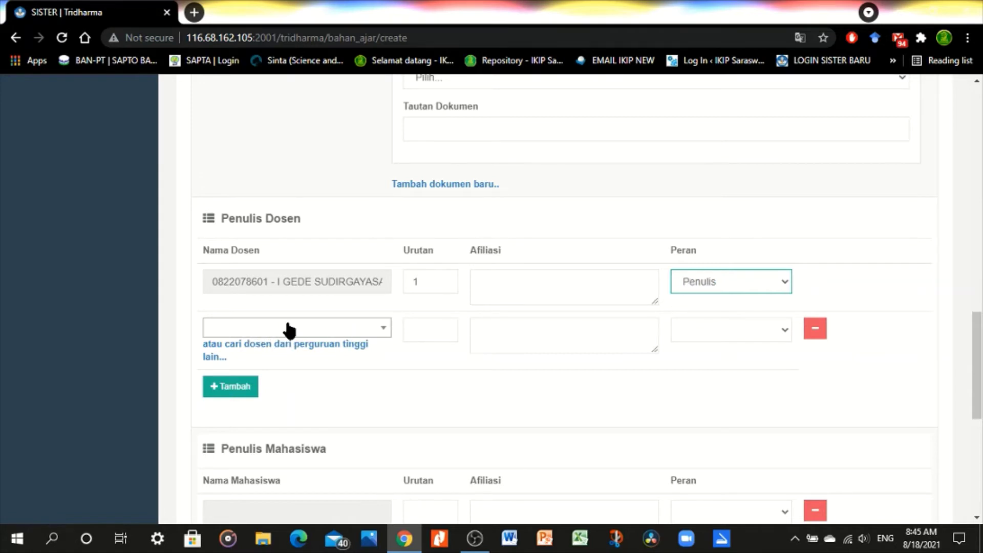
Search for a second lecturer under Penulis Dosen, clear the search, and look over the Penulis Mahasiswa and Penulis Lain sections.
left_click(349, 331)
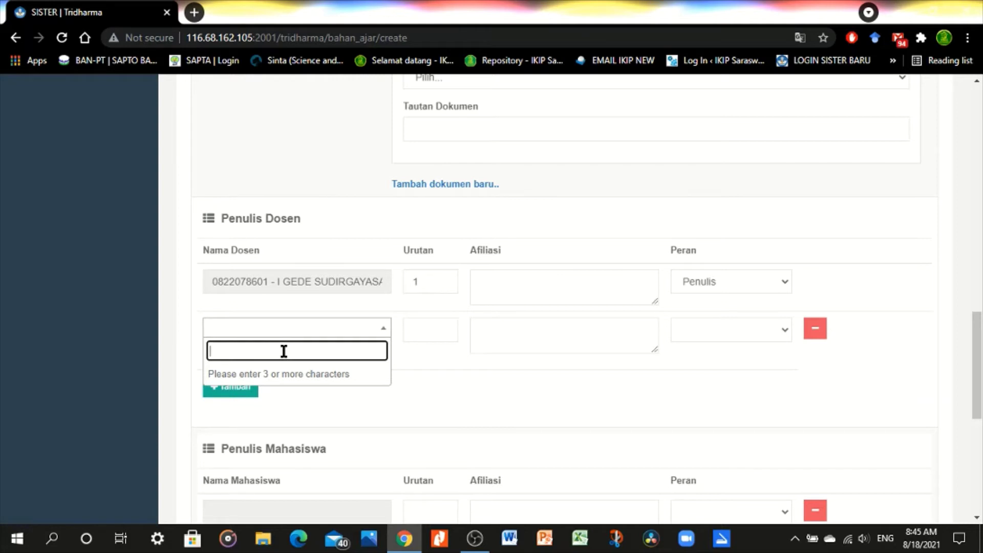
type("madu")
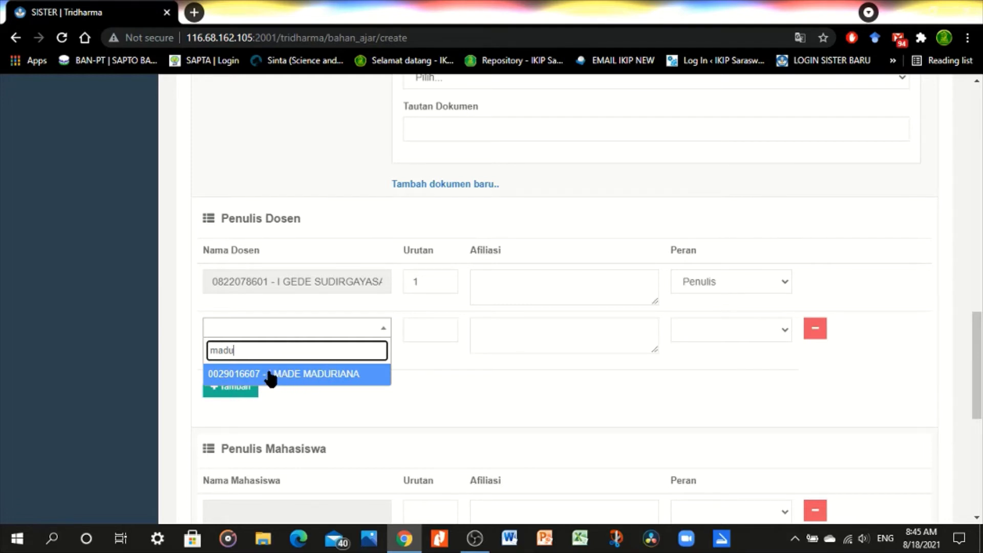
key("BackSpace")
key("BackSpace")
key("BackSpace")
key("BackSpace")
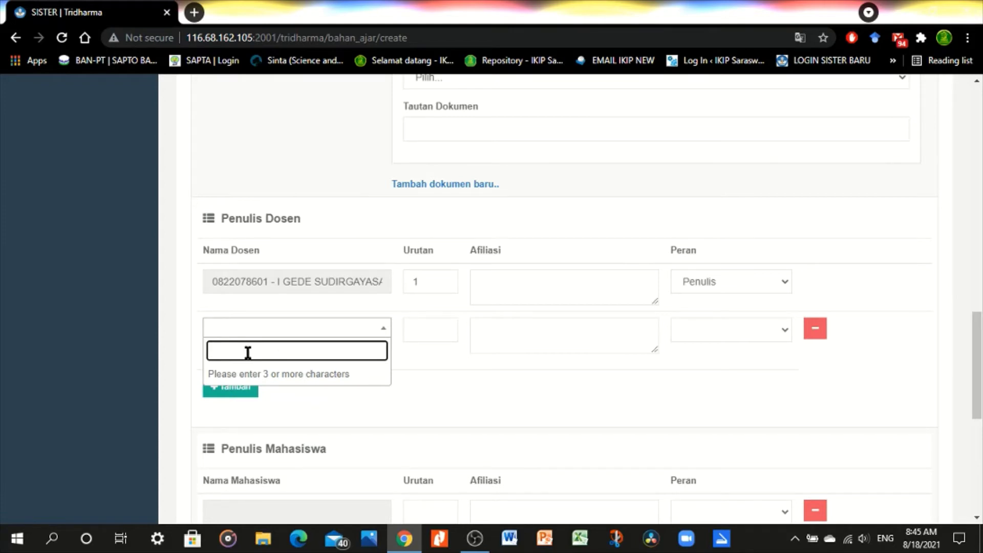
left_click_drag(978, 331, 977, 356)
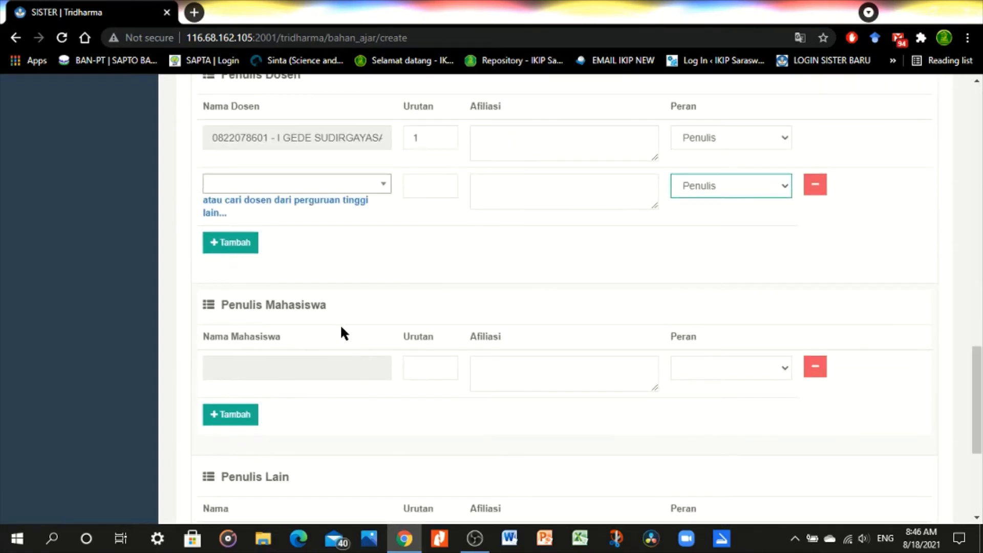
left_click_drag(980, 368, 980, 422)
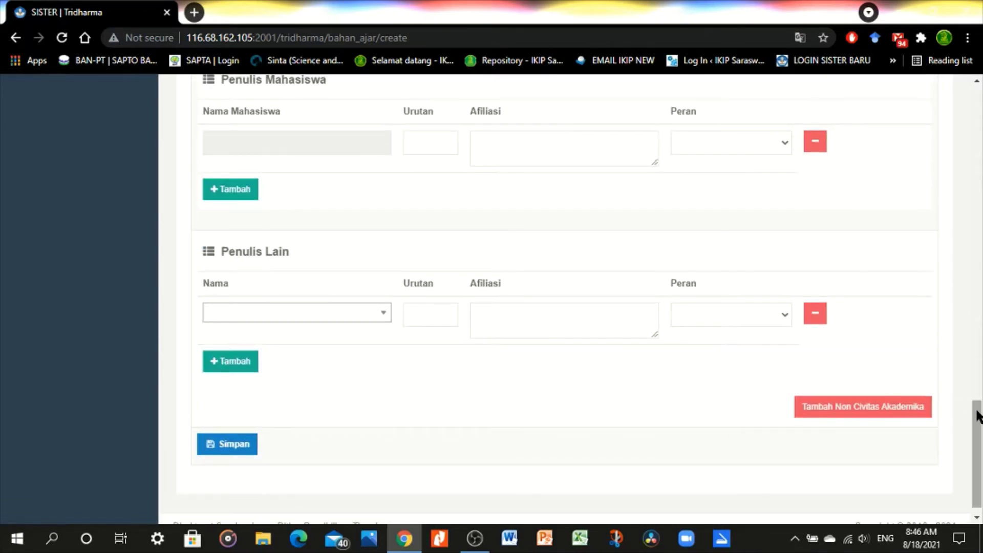
scroll(976, 410, "down", 1)
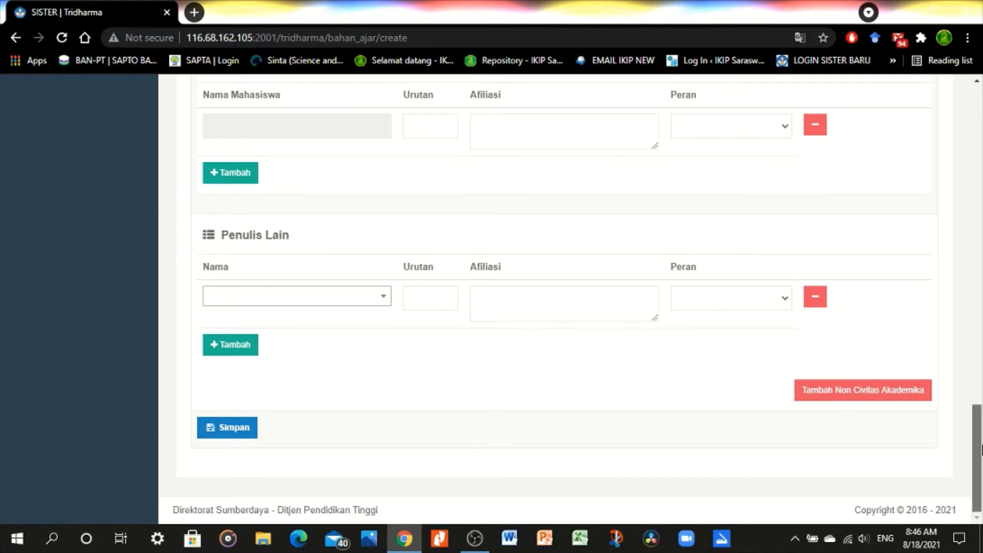
Empty the required Judul Bahan Ajar field and save the Bahan Ajar record.
left_click_drag(979, 450, 981, 202)
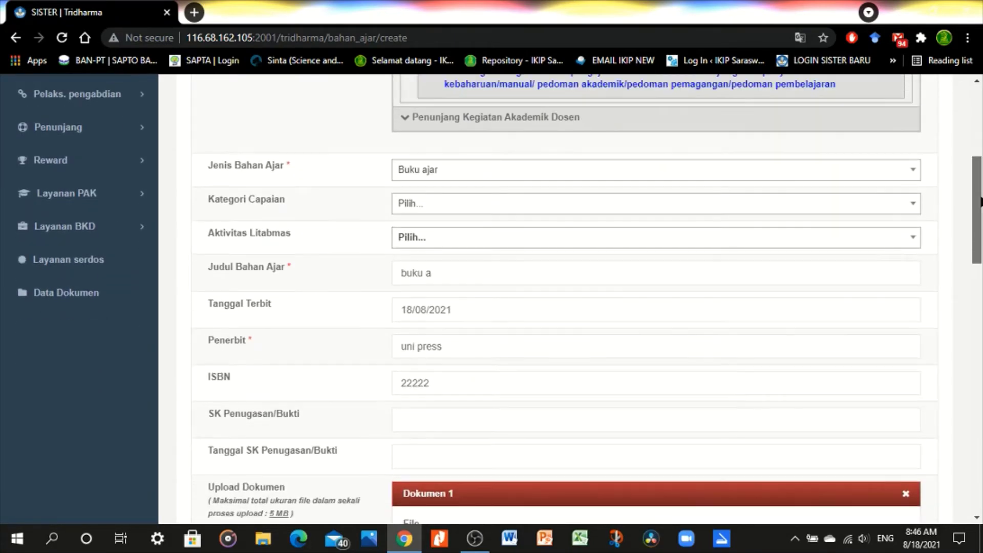
left_click(446, 282)
key("BackSpace")
key("BackSpace")
key("BackSpace")
key("BackSpace")
key("BackSpace")
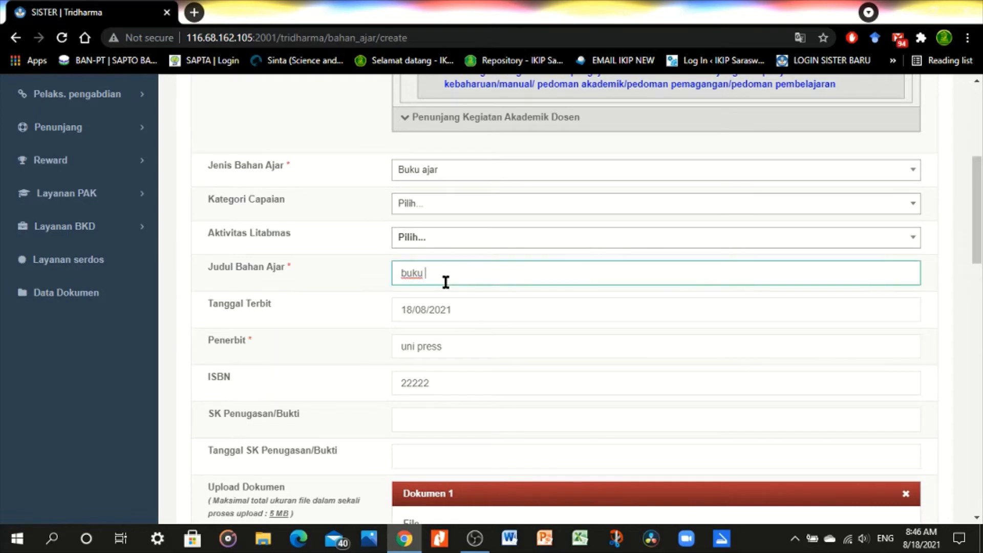
key("BackSpace")
left_click(377, 269)
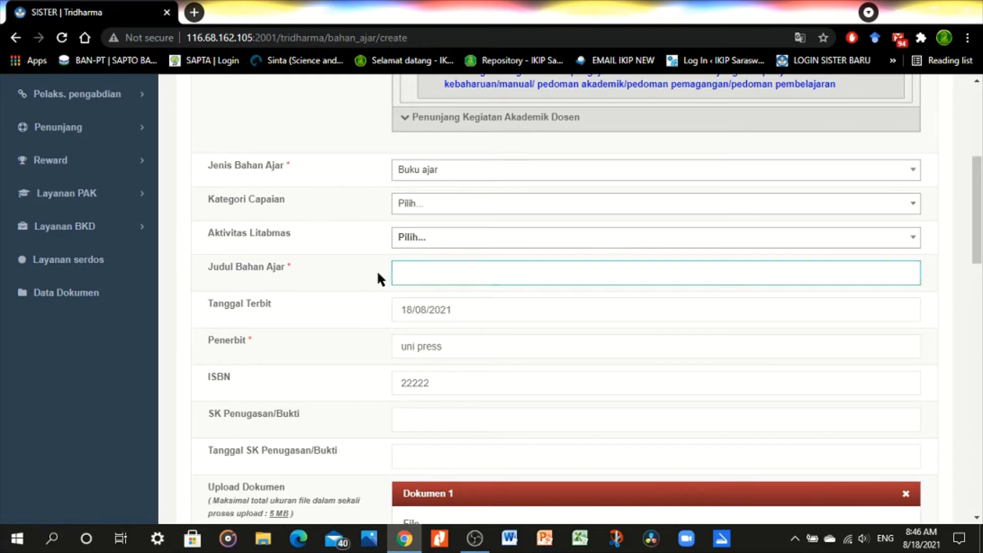
left_click_drag(980, 210, 981, 466)
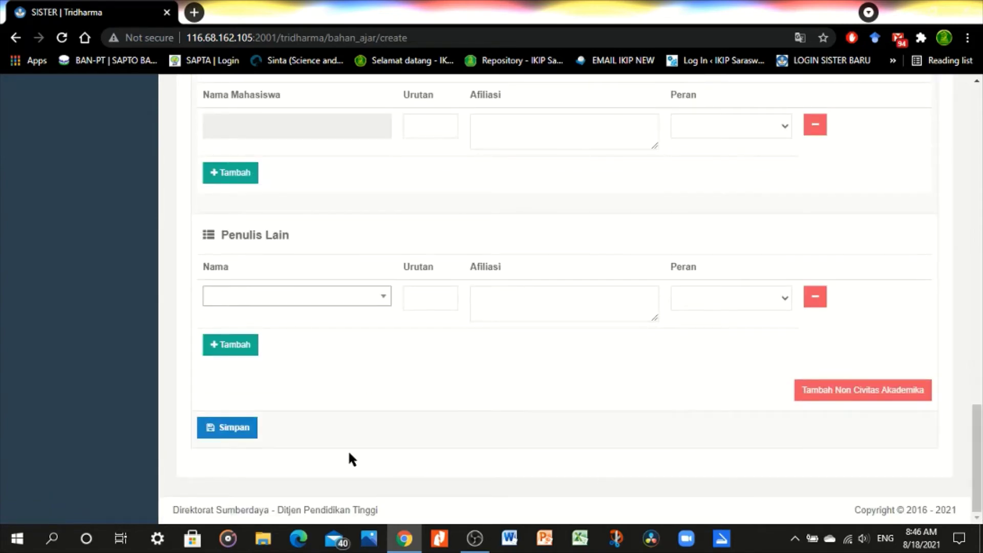
left_click(246, 432)
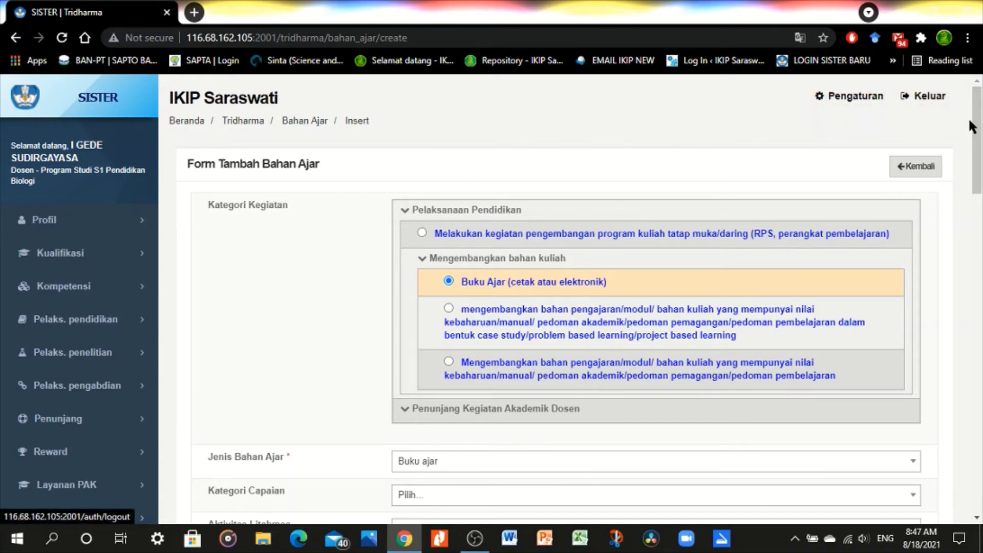
Check the fields of the Bahan Ajar form from Kategori Kegiatan to Upload Dokumen after the save.
left_click_drag(981, 131, 981, 196)
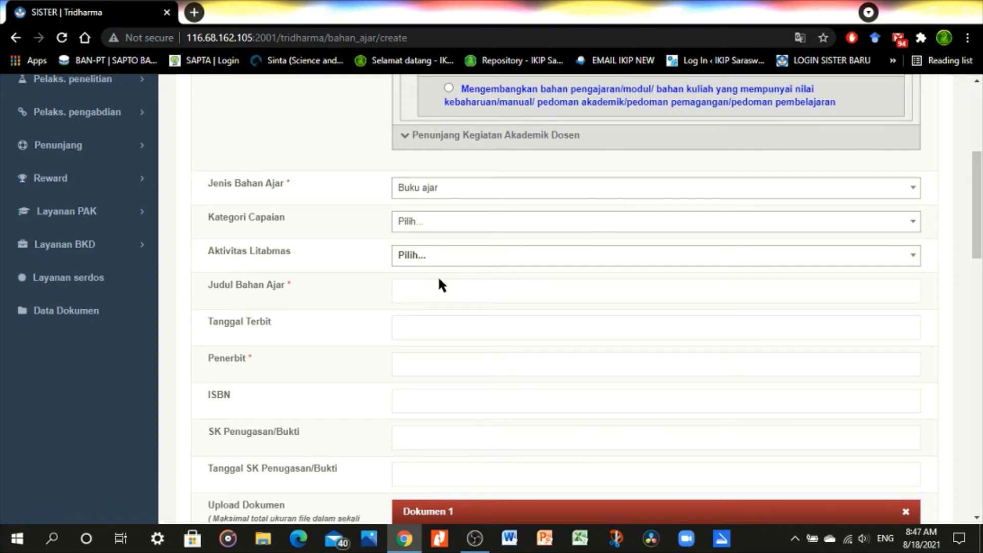
left_click_drag(981, 190, 981, 125)
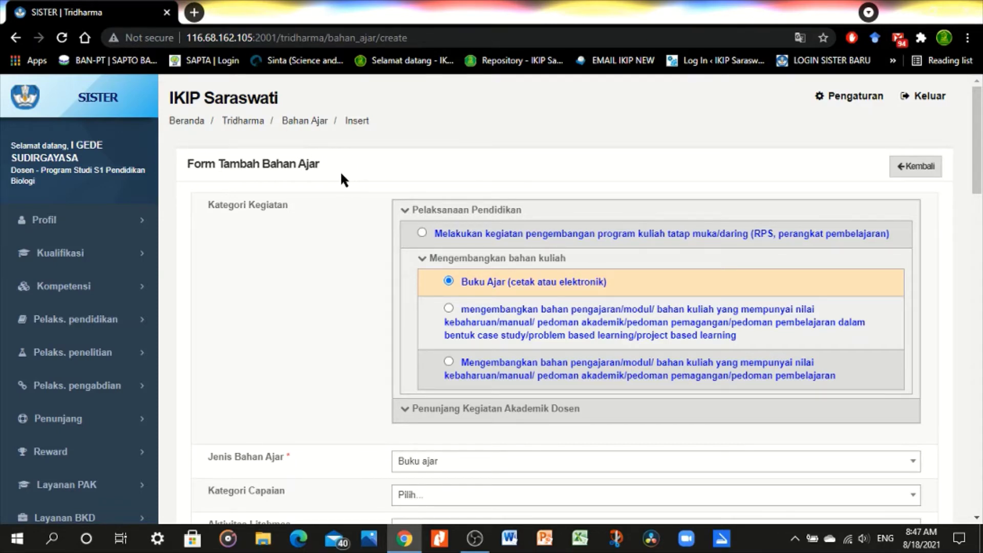
left_click_drag(977, 146, 981, 286)
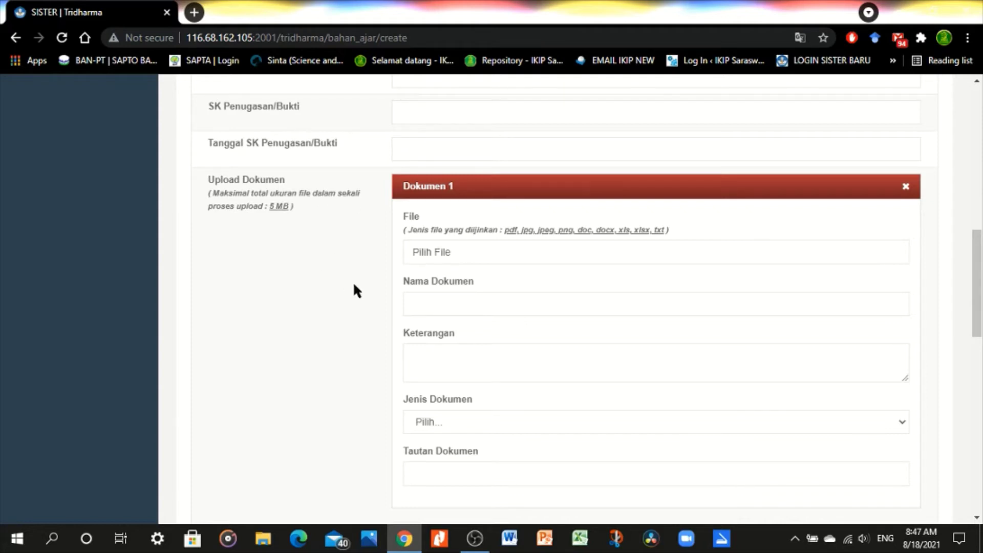
left_click_drag(977, 283, 977, 139)
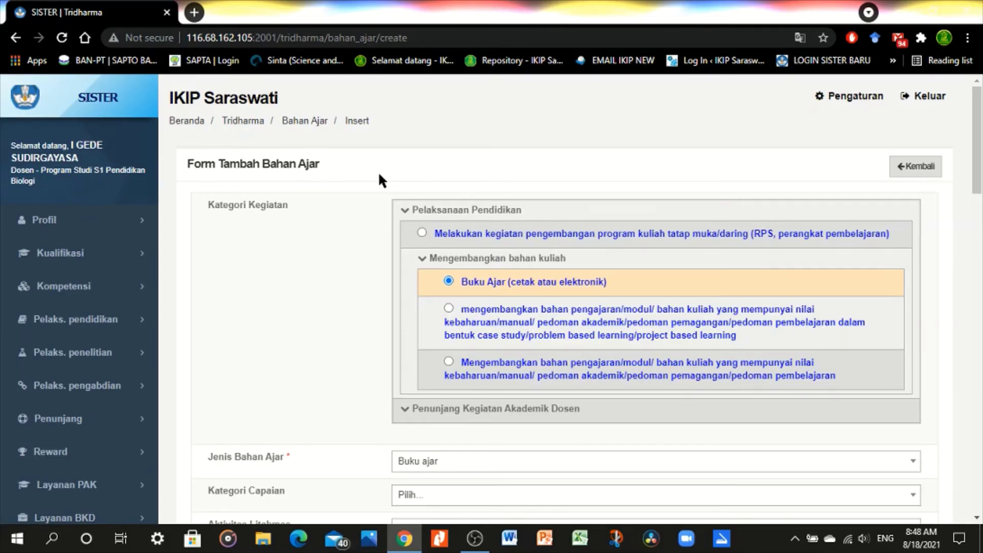
left_click_drag(977, 138, 981, 270)
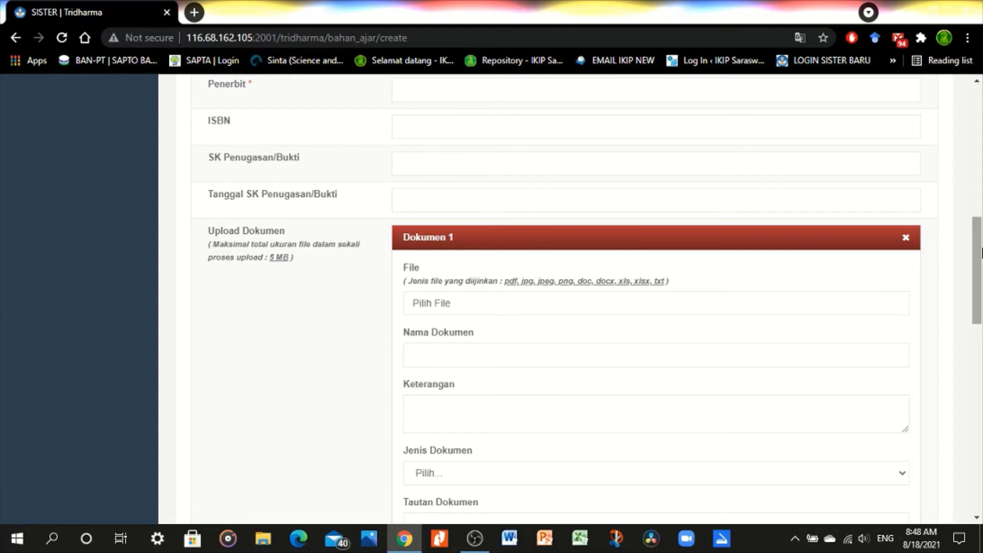
left_click_drag(981, 261, 982, 169)
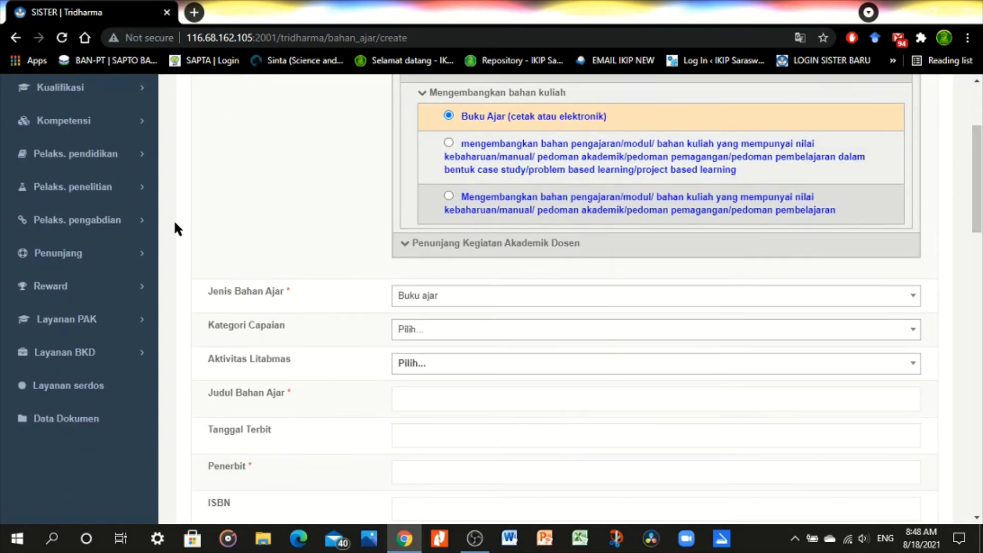
Open the Tugas tambahan page of Pelaks. pendidikan.
left_click(81, 153)
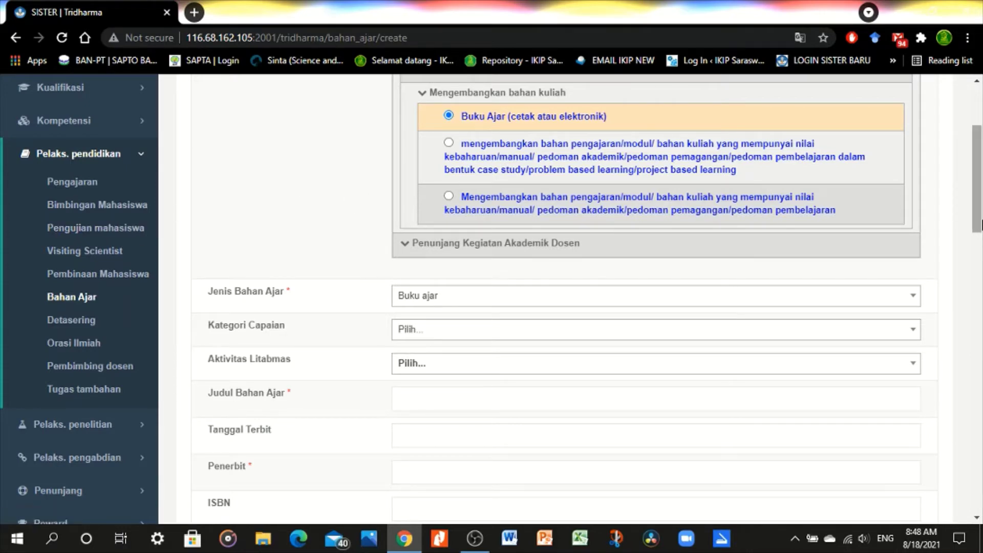
scroll(394, 181, "up", 3)
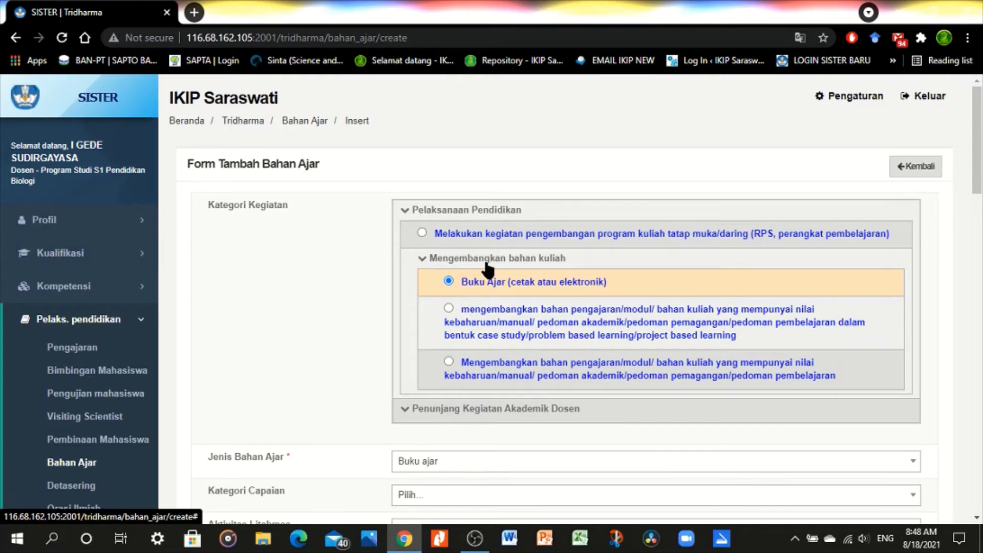
scroll(379, 190, "down", 5)
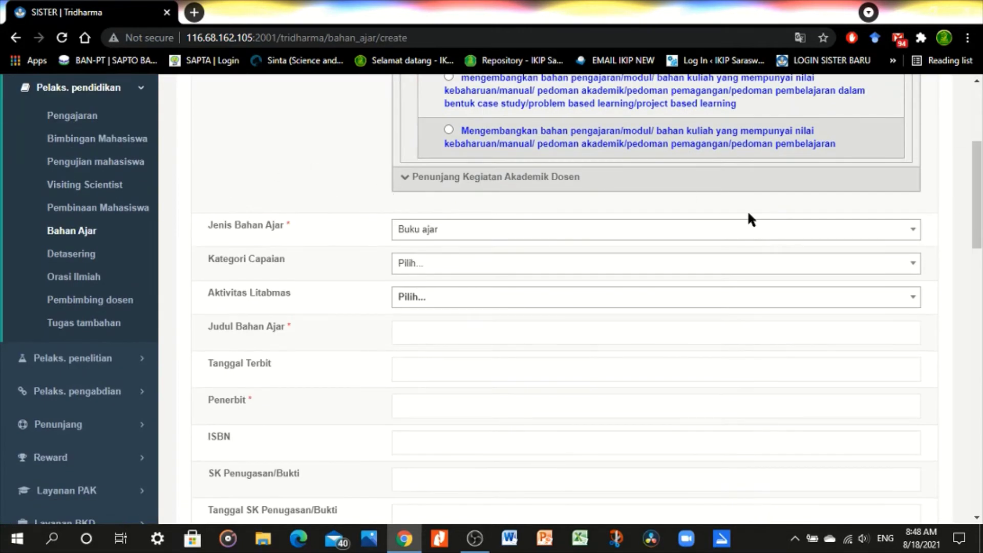
scroll(563, 215, "up", 2)
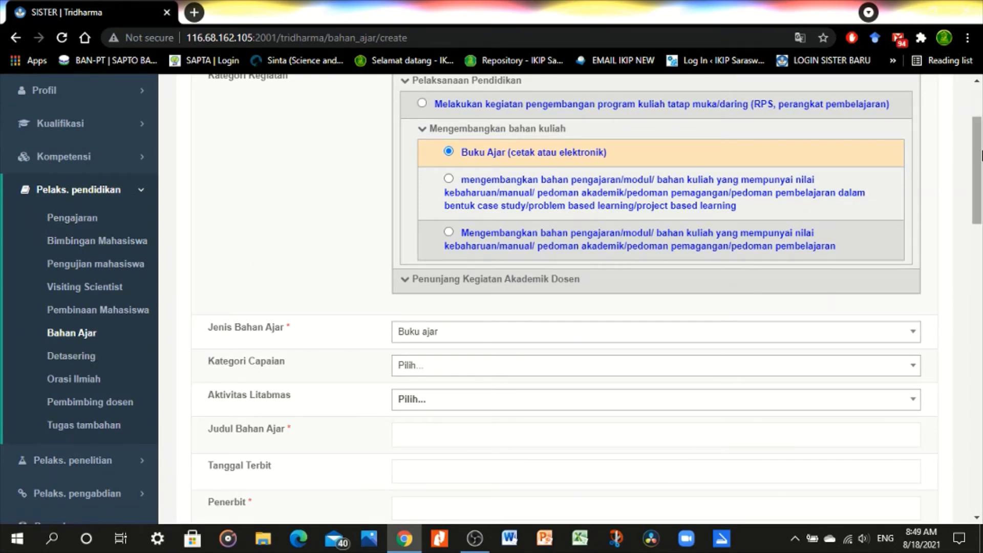
scroll(980, 171, "down", 1)
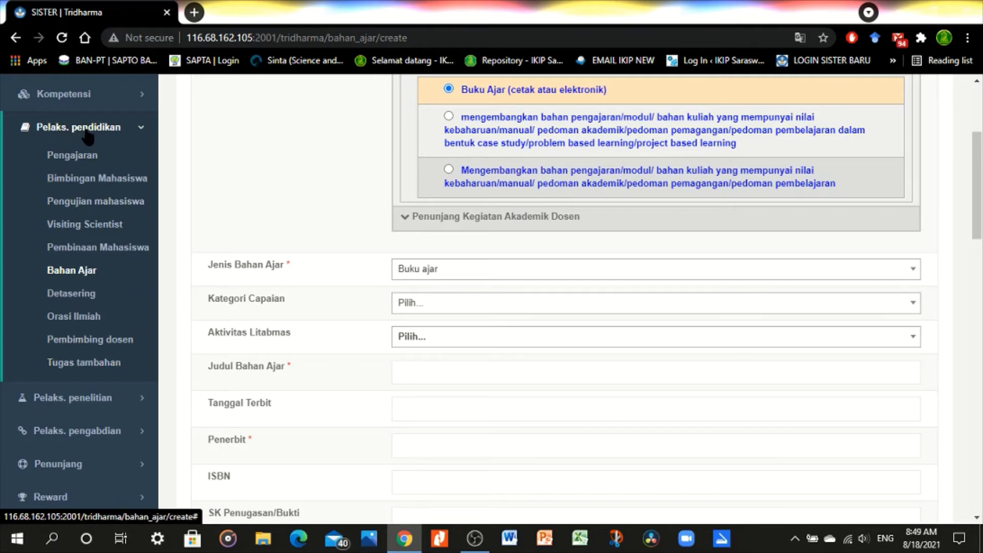
left_click(90, 365)
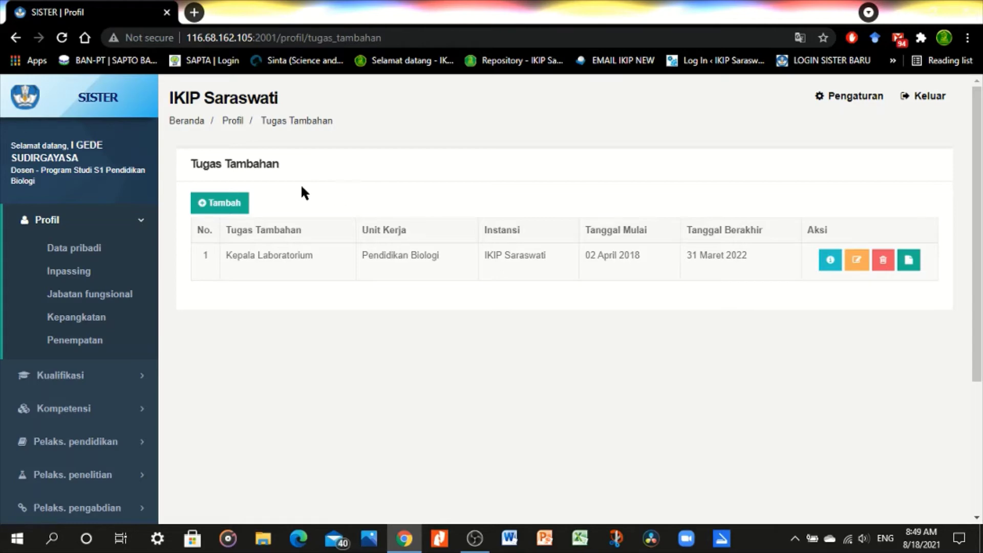
Start a new Tugas Tambahan record with the Kategori Kegiatan Kepala LLDIKTI/ Direktur Politeknik/Wakil Rektor/Dekan/Direktur Pascasarjana/Ketua Senat Universitas.
left_click(226, 205)
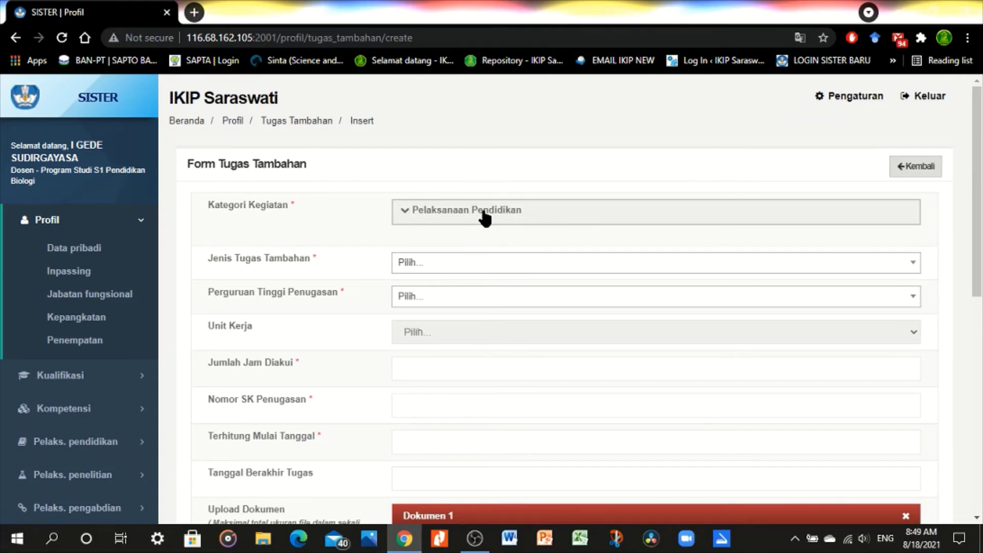
left_click(450, 218)
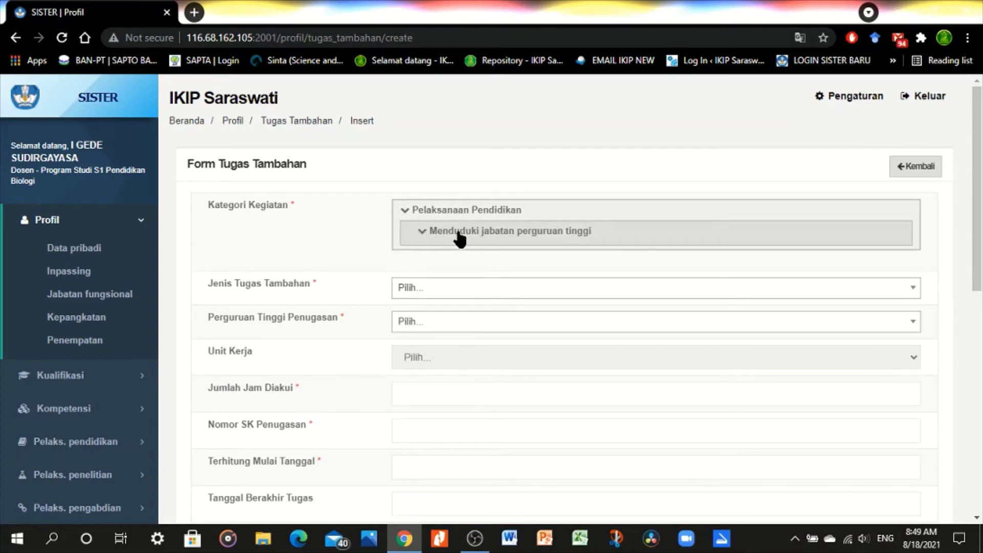
left_click(540, 239)
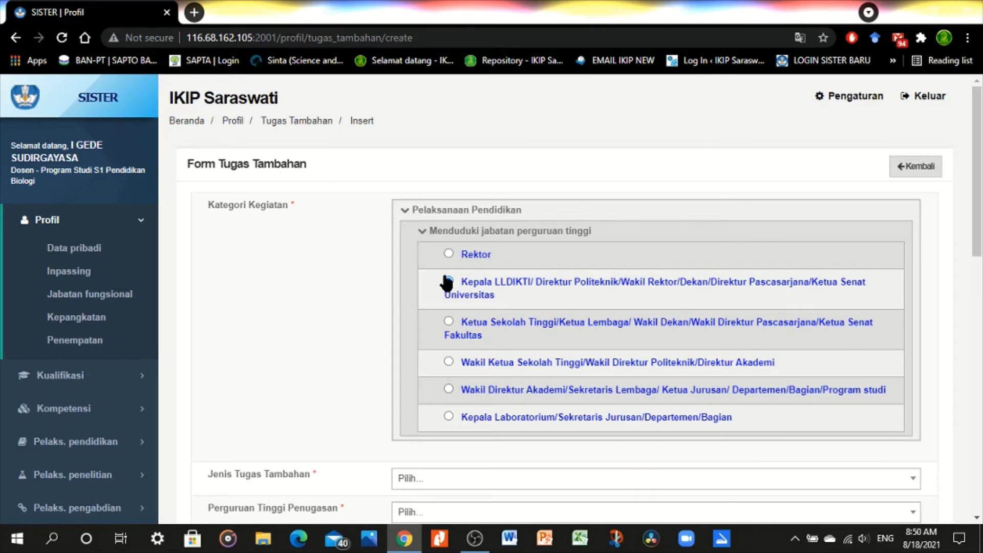
Set Jenis Tugas Tambahan to Dekan in the Form Tugas Tambahan.
left_click_drag(976, 154, 981, 235)
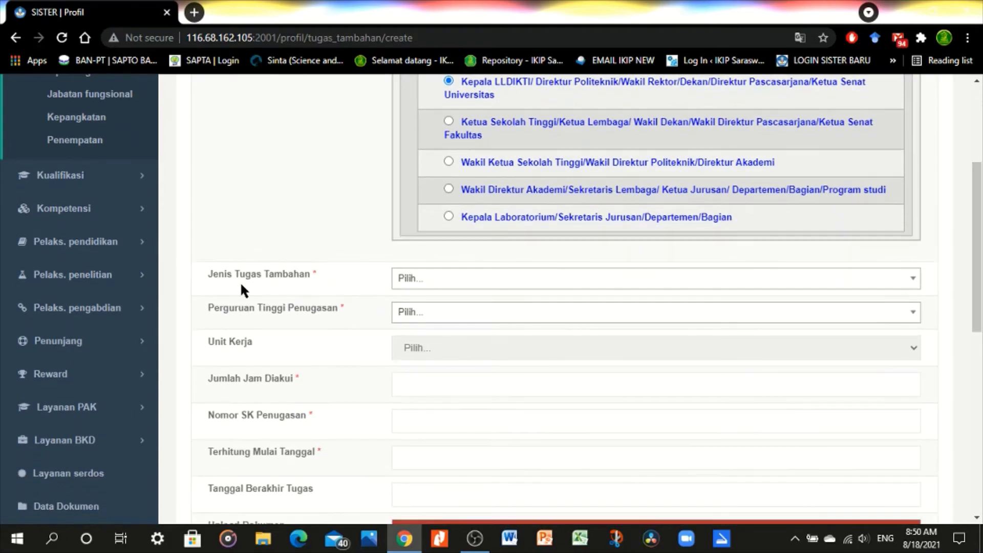
left_click(501, 283)
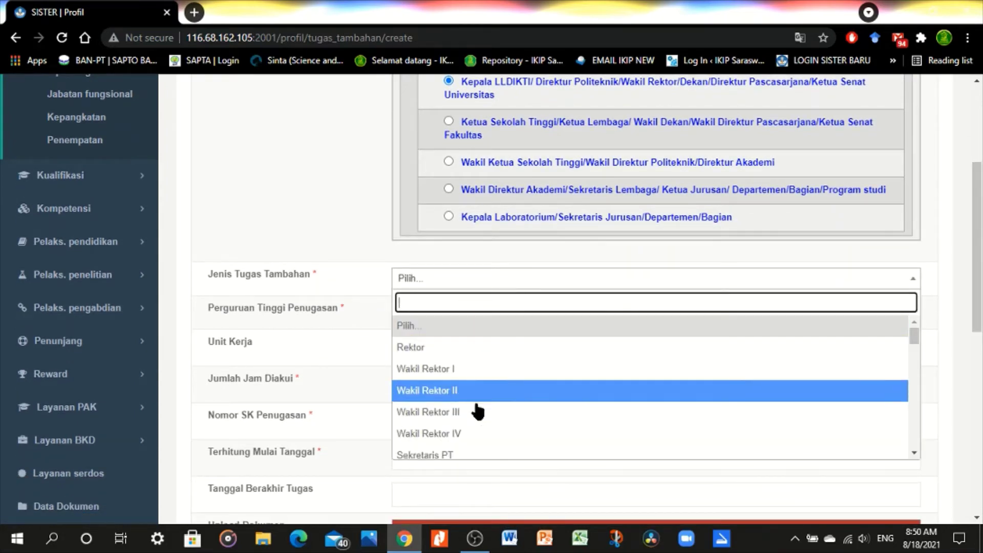
left_click_drag(915, 334, 916, 347)
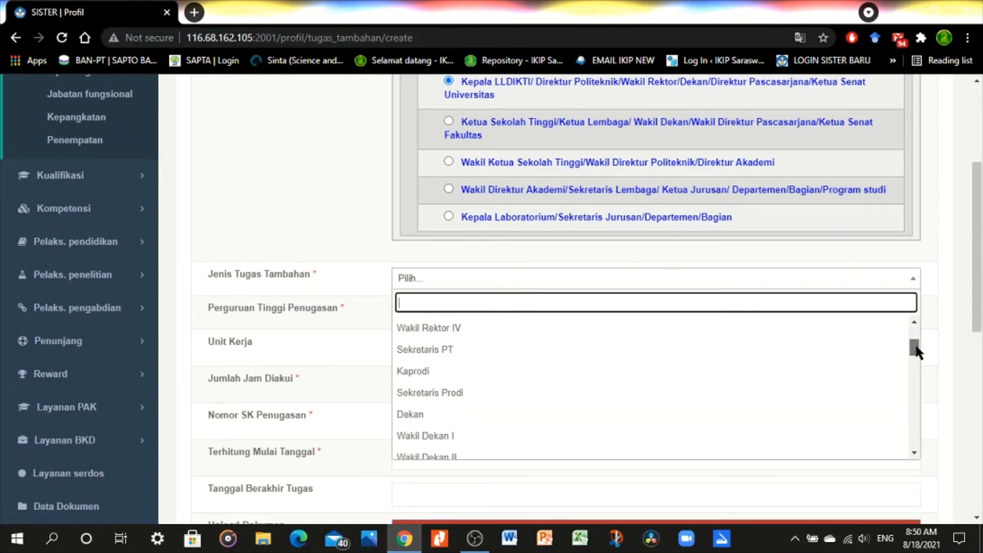
left_click(459, 423)
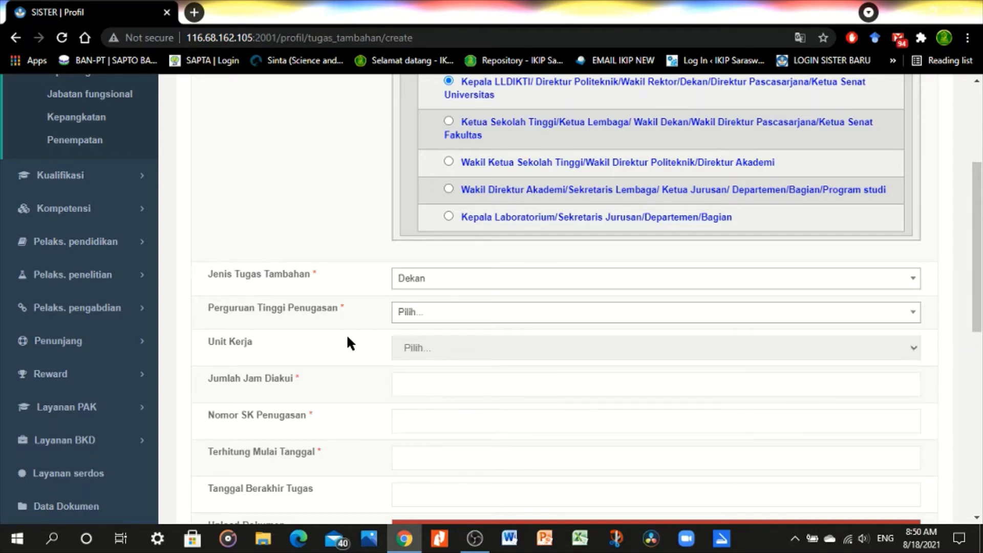
Set Perguruan Tinggi Penugasan to IKIP Saraswati and Unit Kerja to Program Studi S1 Pendidikan Biologi.
left_click(436, 322)
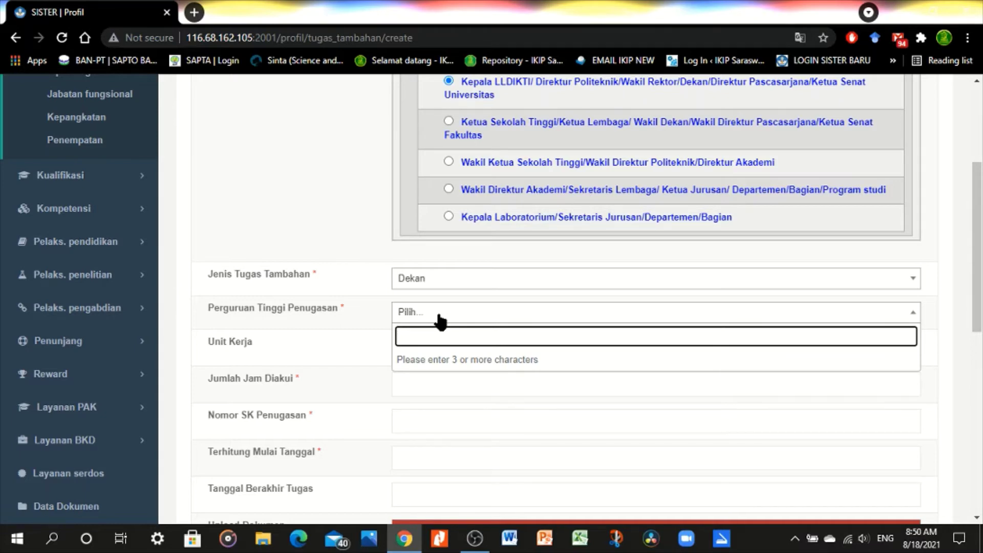
type("ikip")
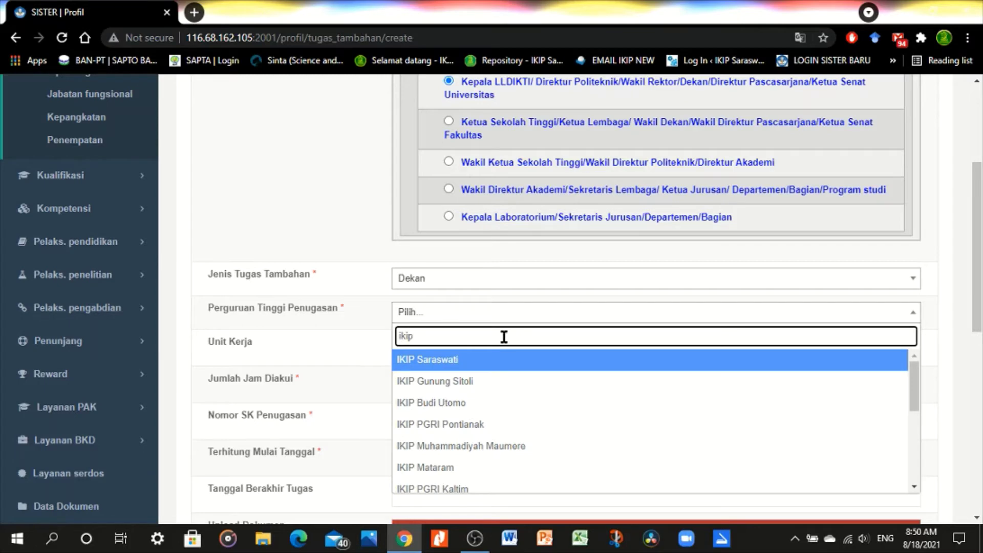
left_click(438, 364)
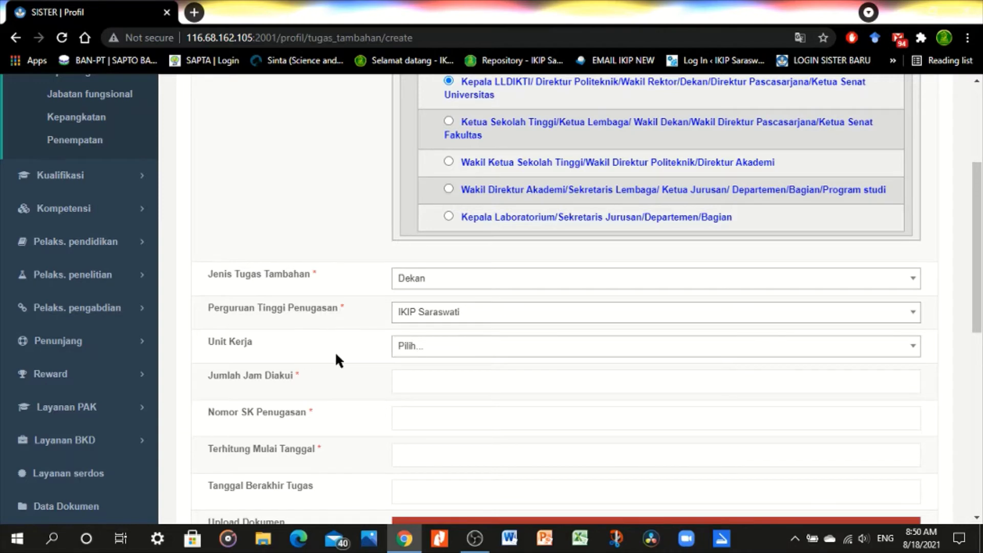
left_click(429, 353)
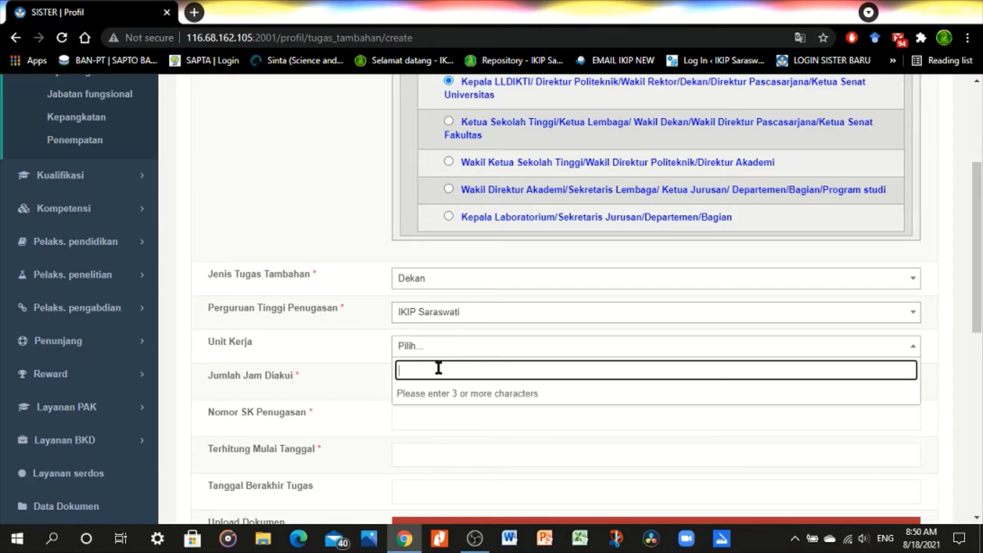
type("bio")
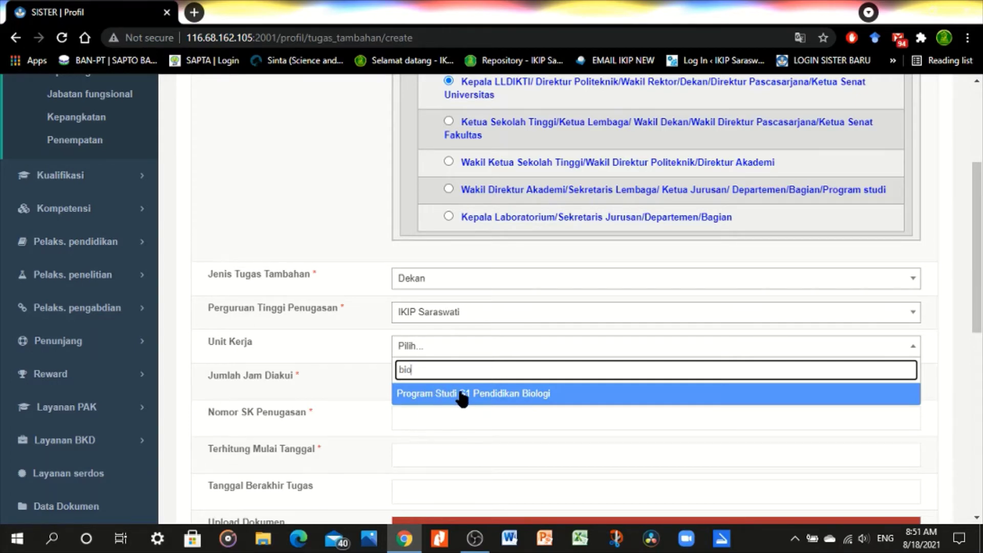
left_click(486, 397)
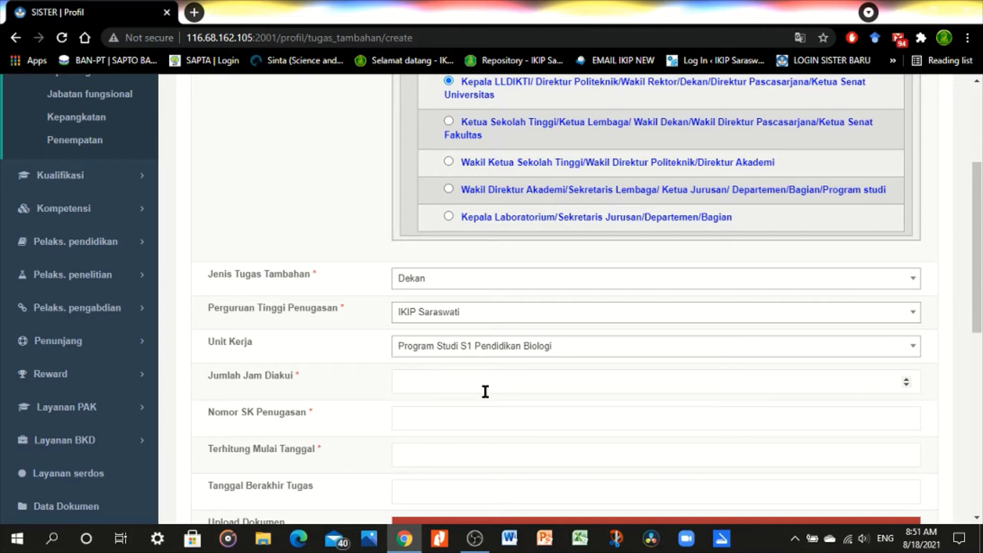
Look over the Jumlah Jam Diakui, Nomor SK Penugasan, Terhitung Mulai Tanggal and Tanggal Berakhir Tugas fields without filling them in.
scroll(460, 388, "down", 3)
left_click(439, 228)
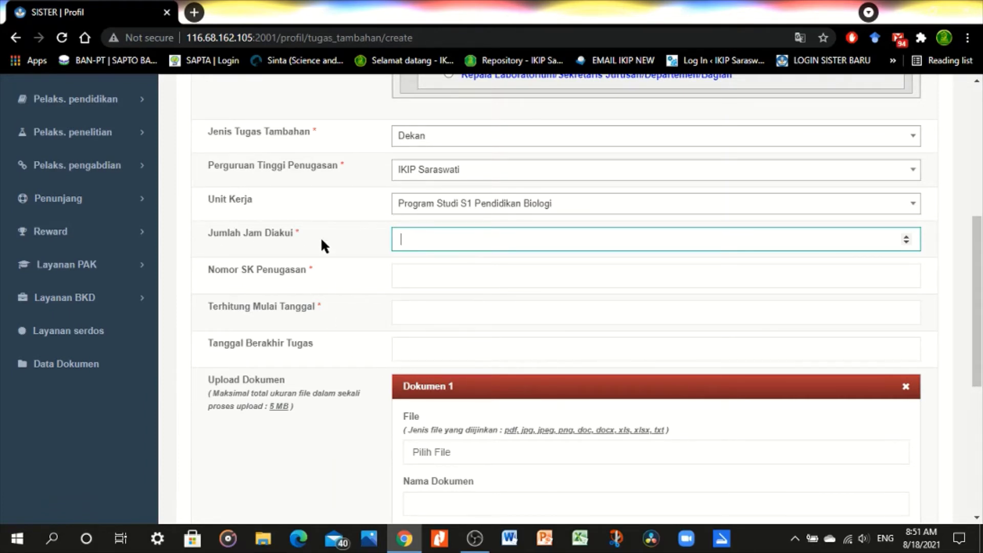
left_click(413, 273)
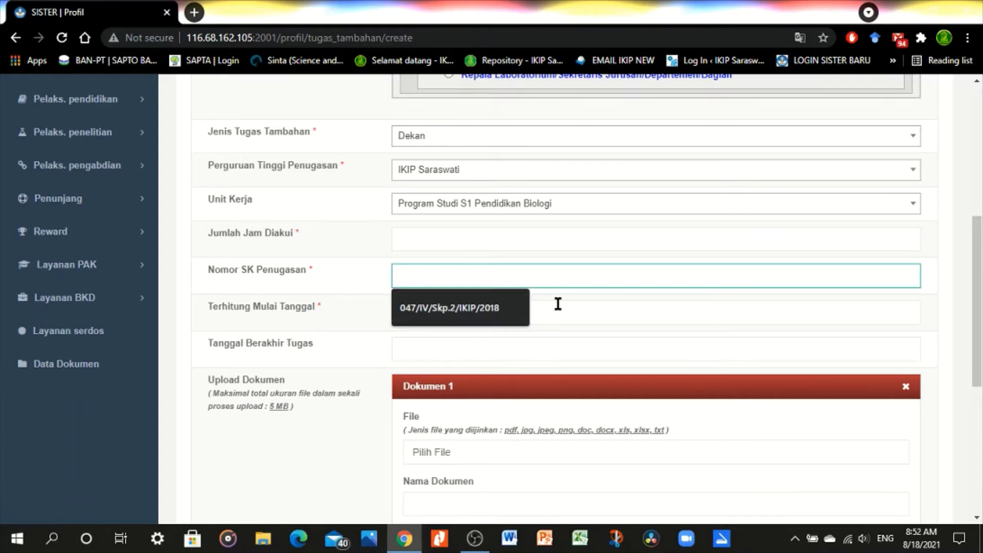
left_click(581, 312)
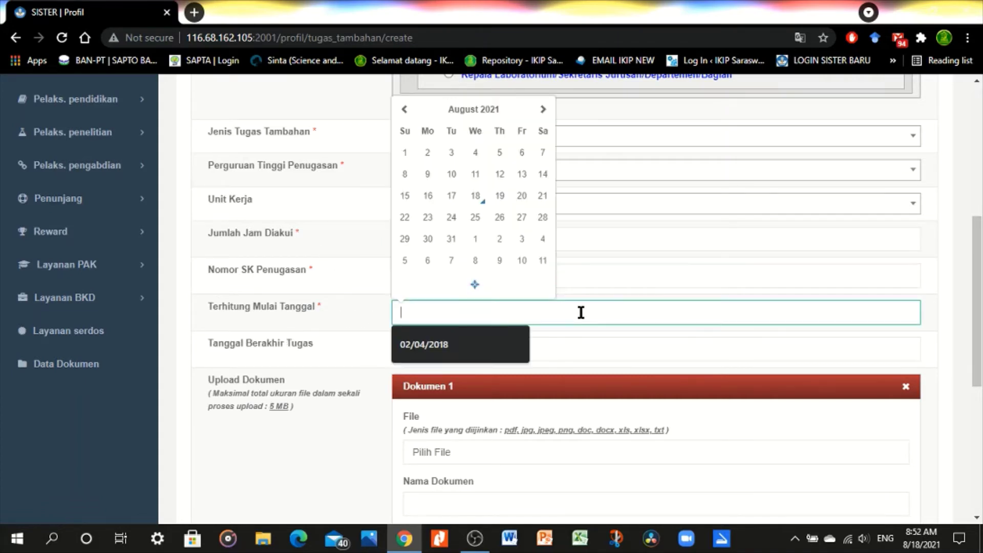
left_click(346, 343)
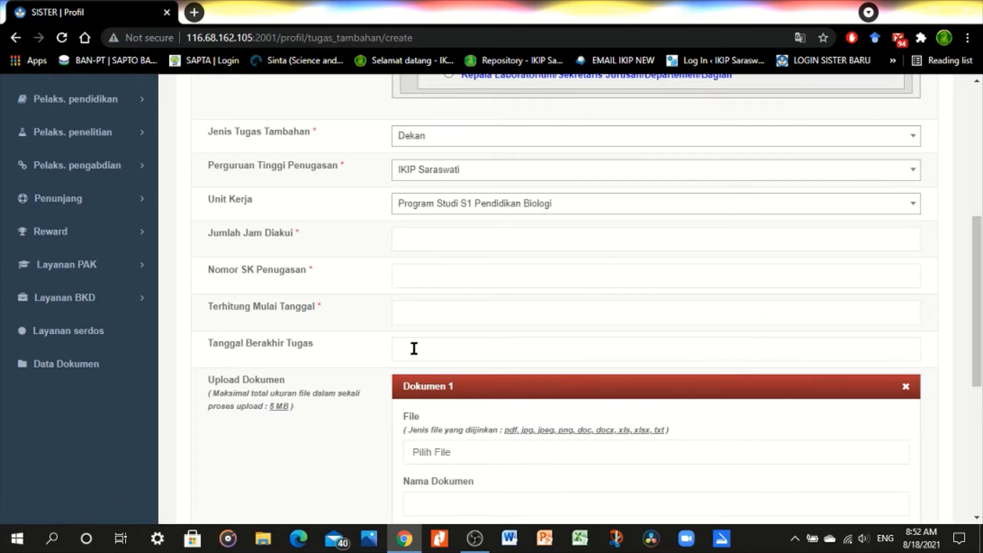
Attach the file SK PIMPINAN 2018-2022 from Local Disk (F:) as Dokumen 1 under Upload Dokumen.
left_click_drag(978, 247, 980, 323)
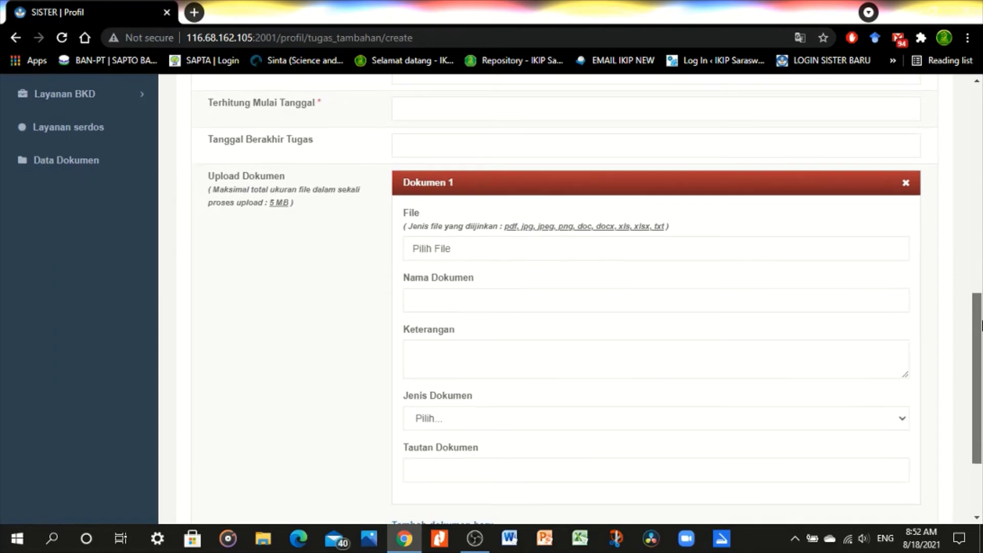
left_click(437, 247)
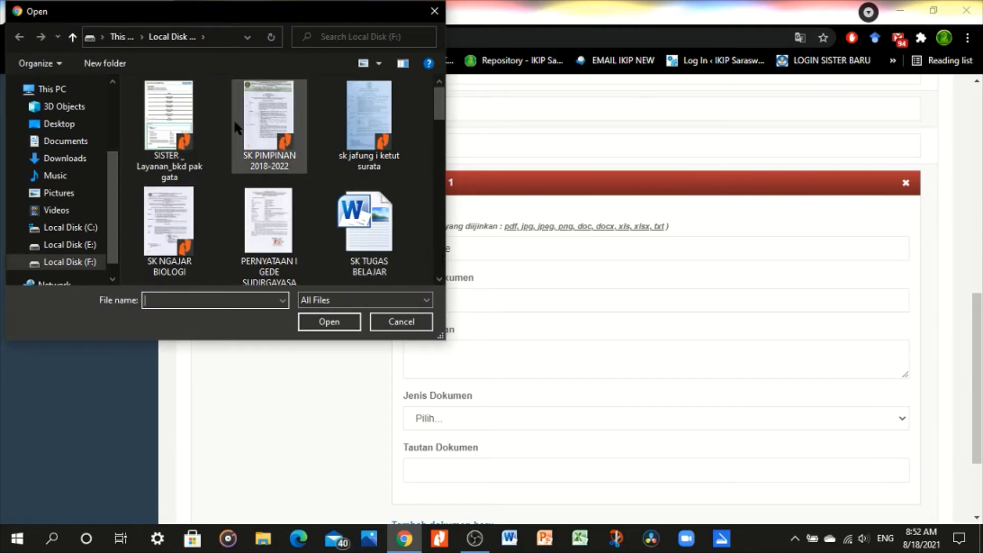
left_click(262, 118)
left_click(328, 321)
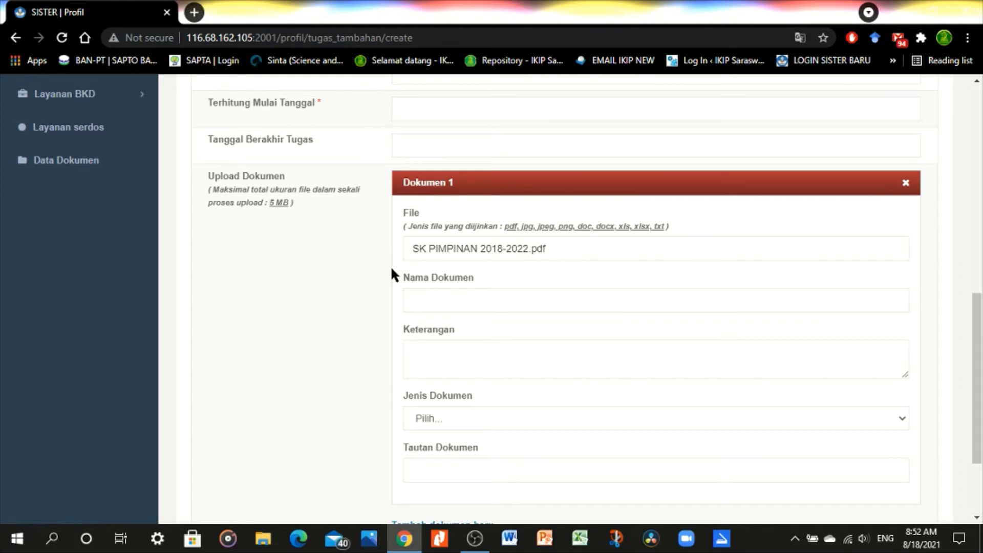
Enter SK DEKAN as the Nama Dokumen of Dokumen 1 and set its Jenis Dokumen to SK Penugasan.
left_click(409, 298)
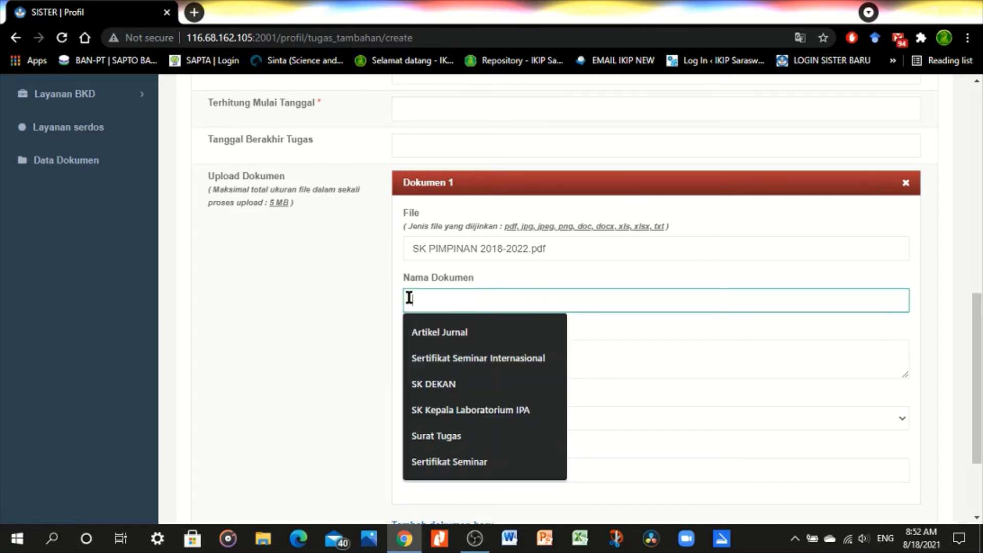
type("SK DEKAN")
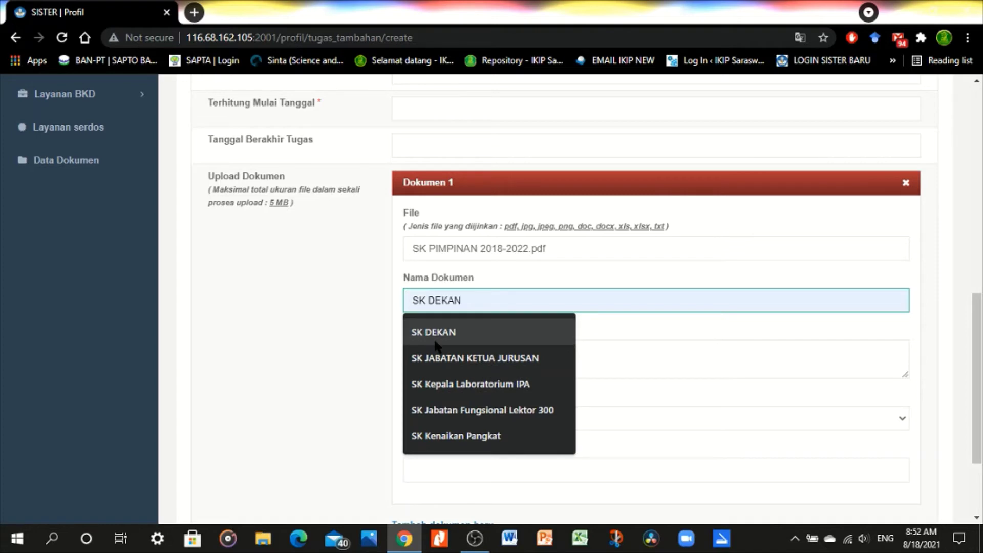
left_click(450, 334)
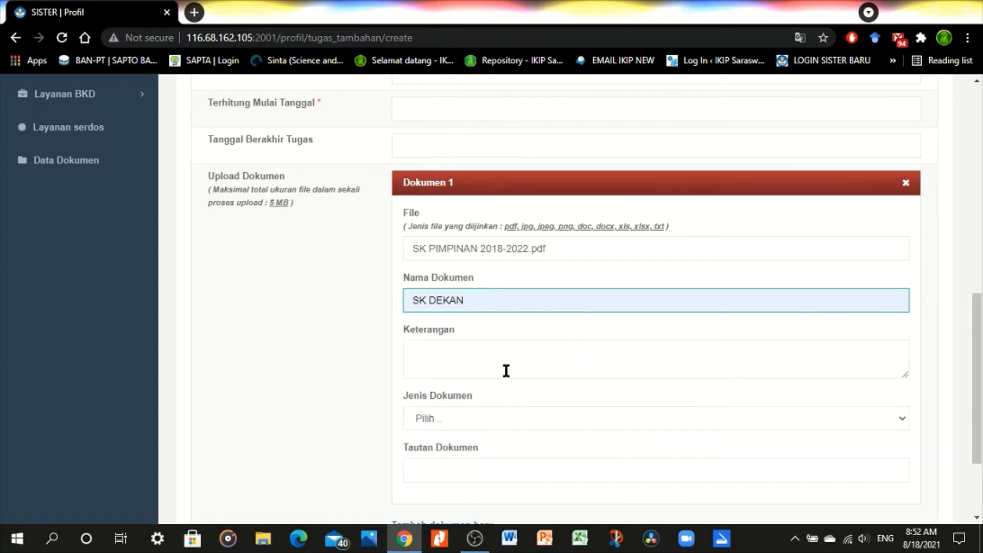
scroll(977, 379, "down", 2)
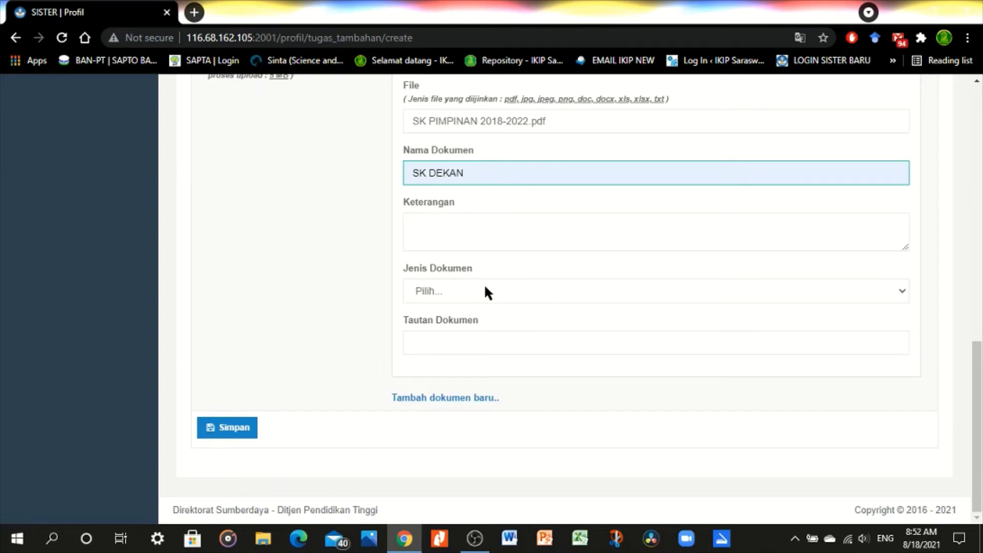
left_click(504, 291)
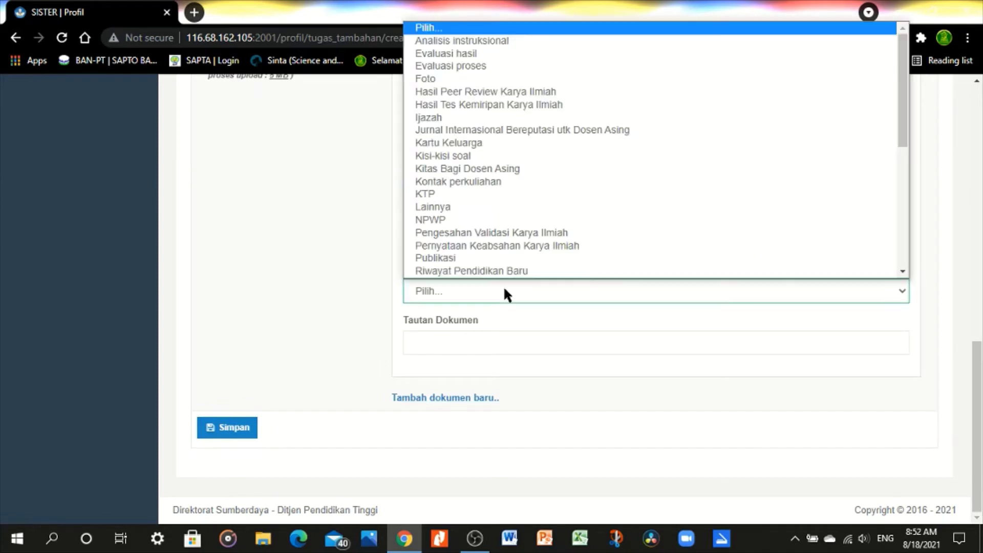
left_click_drag(902, 97, 911, 204)
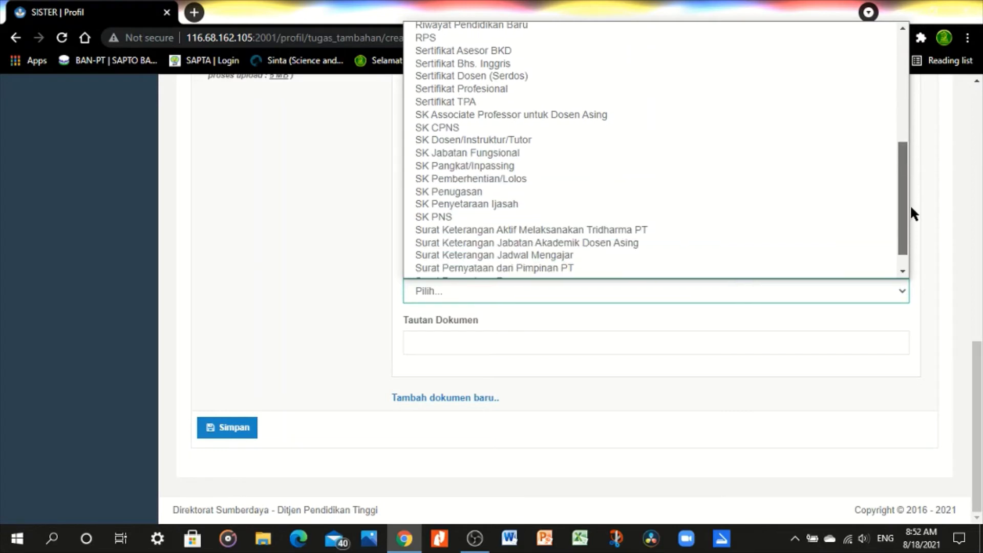
left_click(515, 194)
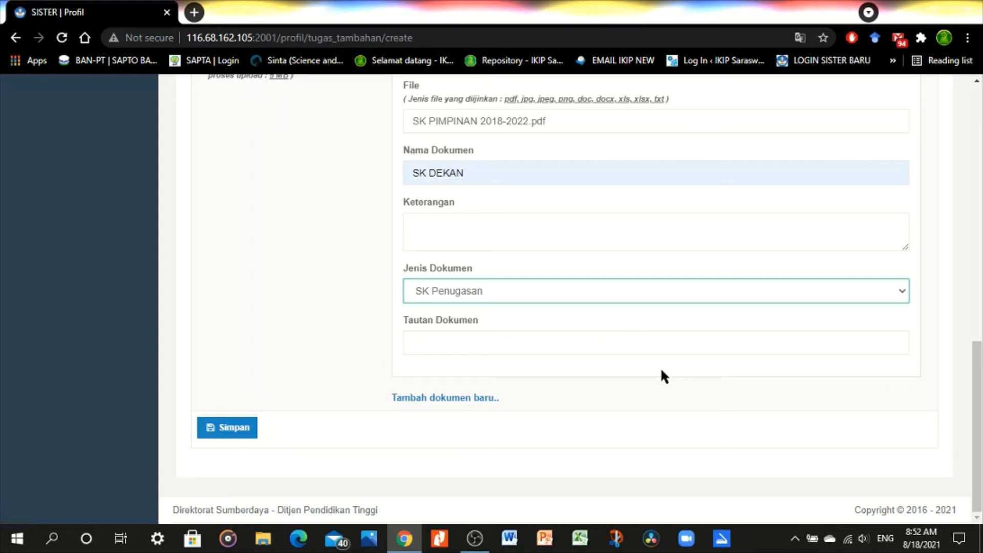
Check the Tautan Dokumen field and review the Tugas Tambahan form back up to Jenis Tugas Tambahan without saving.
left_click(429, 342)
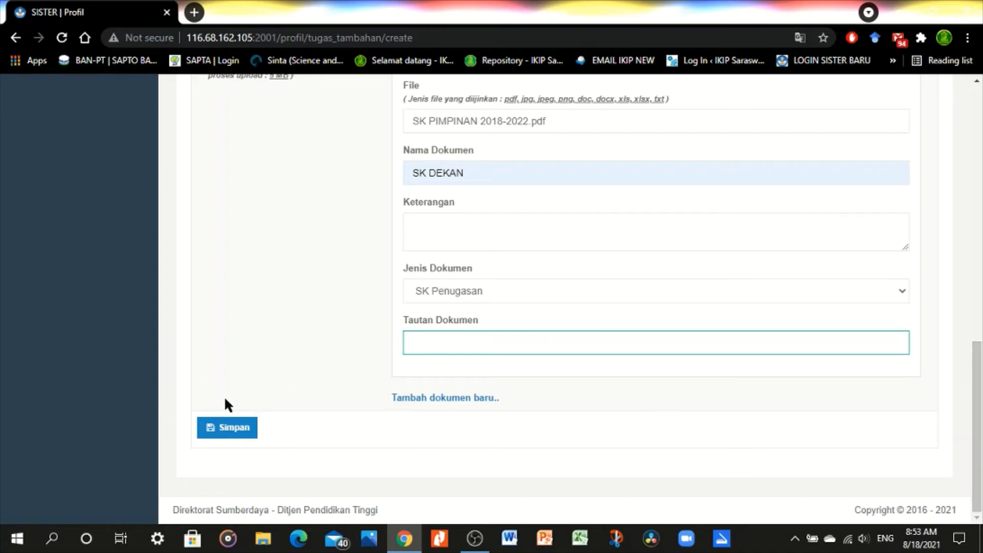
left_click_drag(225, 395, 979, 77)
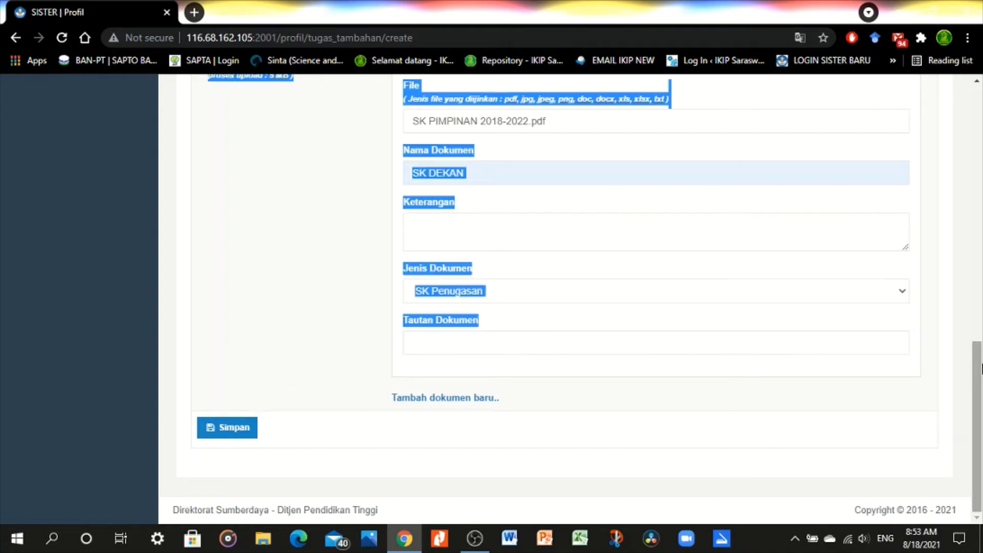
left_click(289, 330)
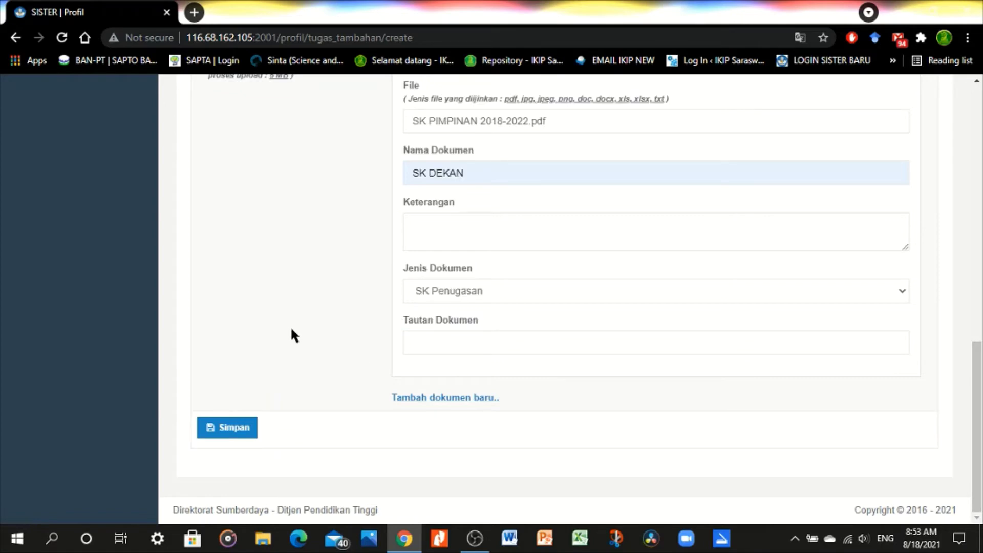
scroll(981, 374, "up", 1)
left_click_drag(982, 374, 982, 246)
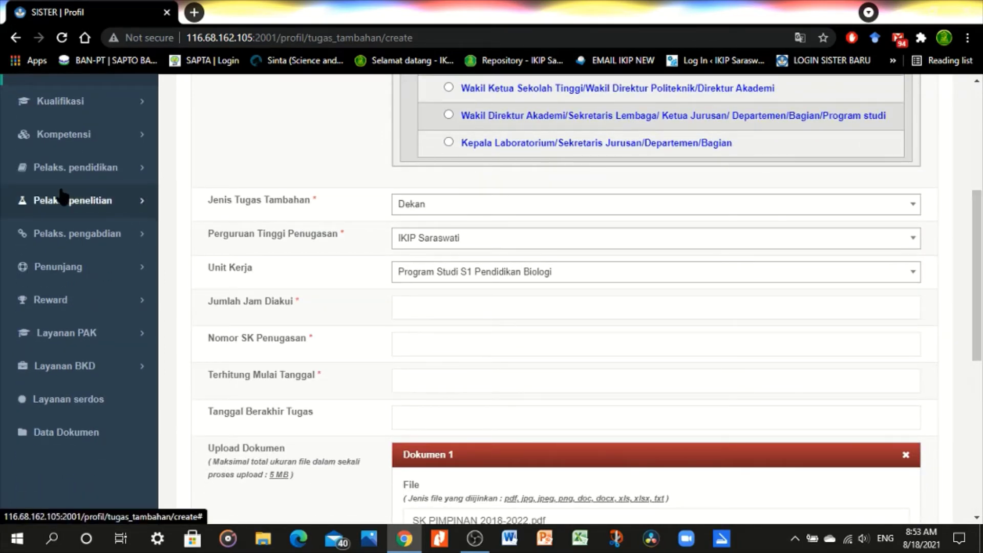
Open the Penelitian page of Pelaks. penelitian.
left_click(82, 172)
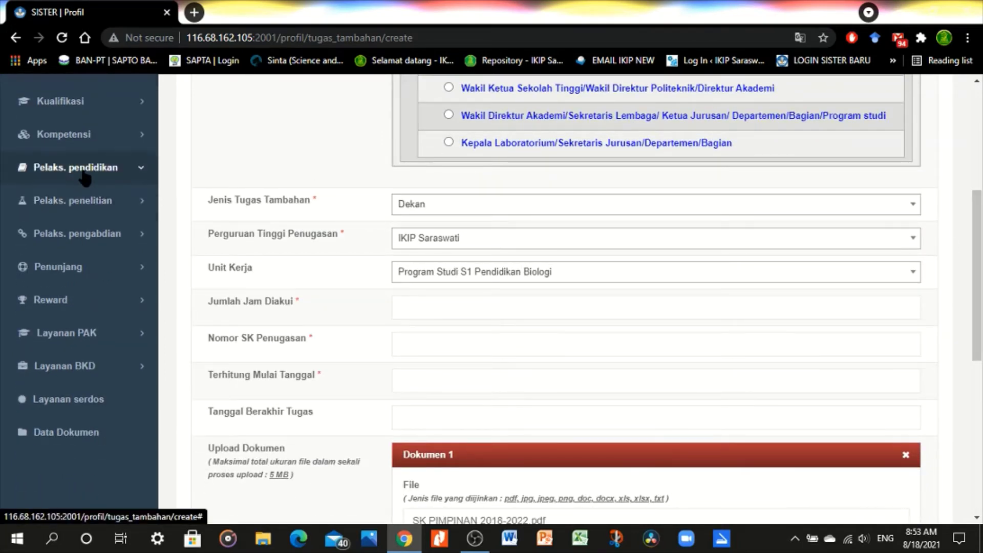
scroll(85, 177, "down", 2)
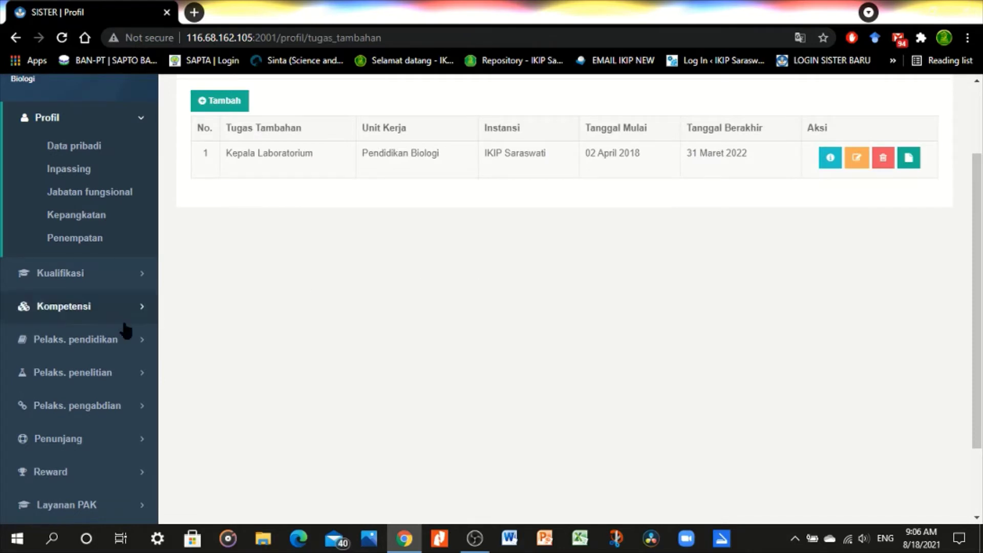
left_click(81, 377)
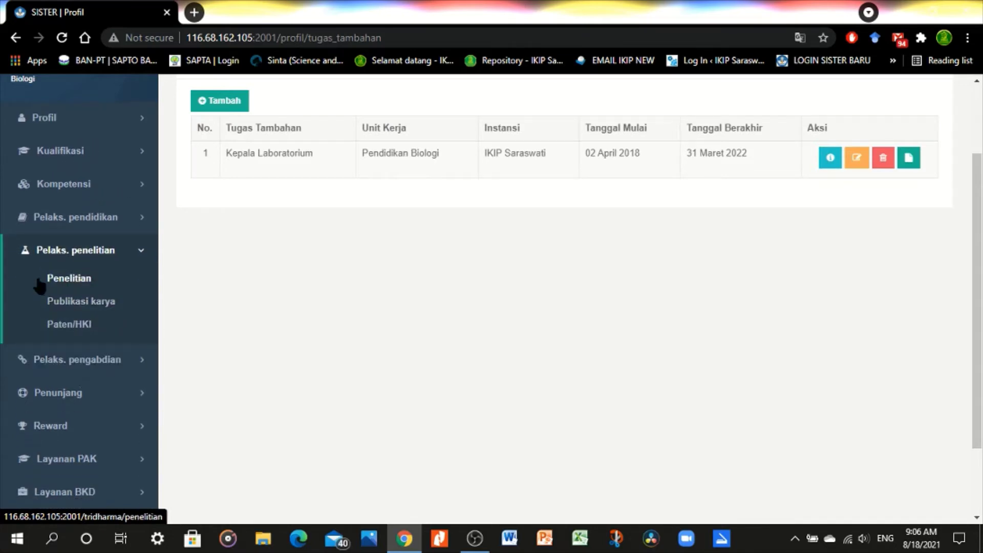
left_click(69, 283)
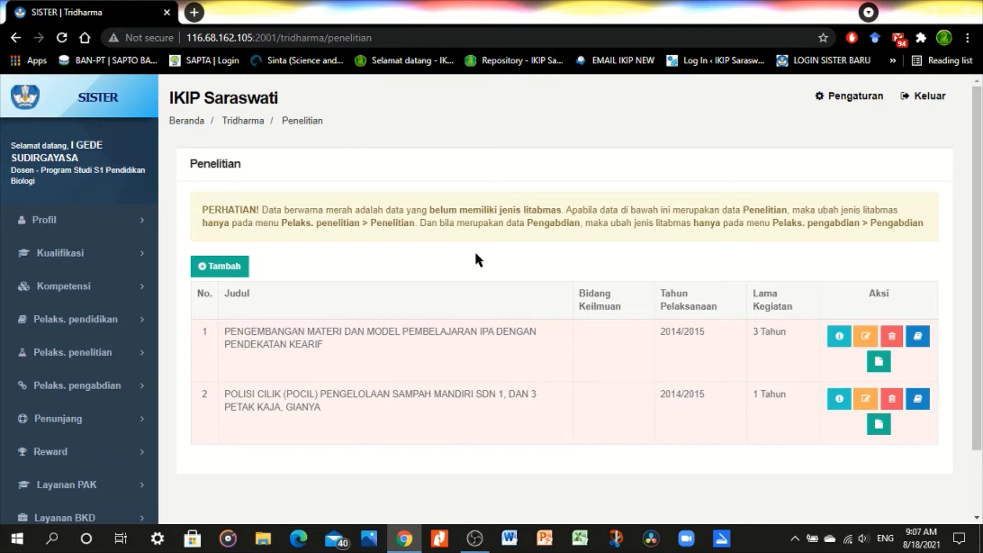
Open a new Penelitian form, expand Kategori Kegiatan down to Melaksanakan aktivitas penelitian, and review the fields through the Anggota Kegiatan sections.
scroll(980, 138, "down", 1)
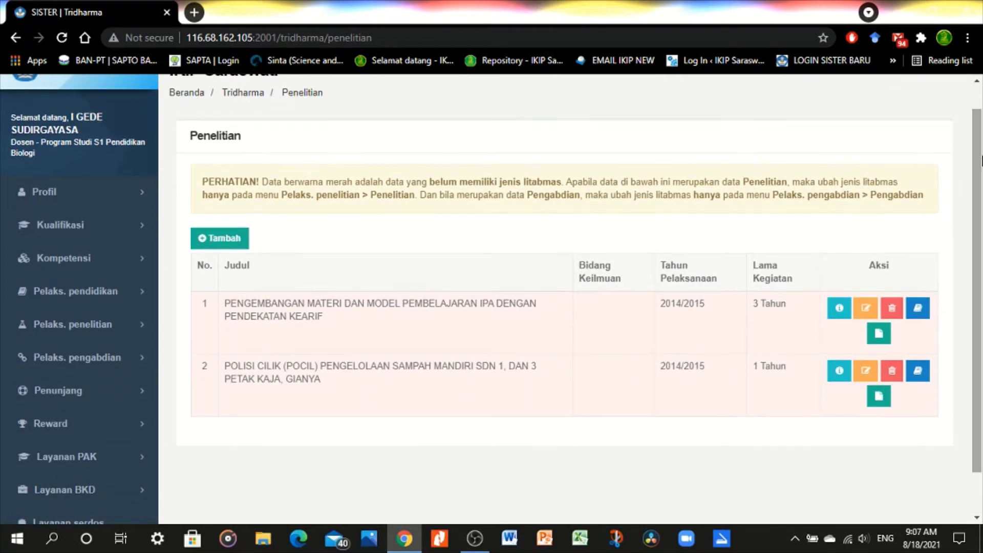
left_click(220, 238)
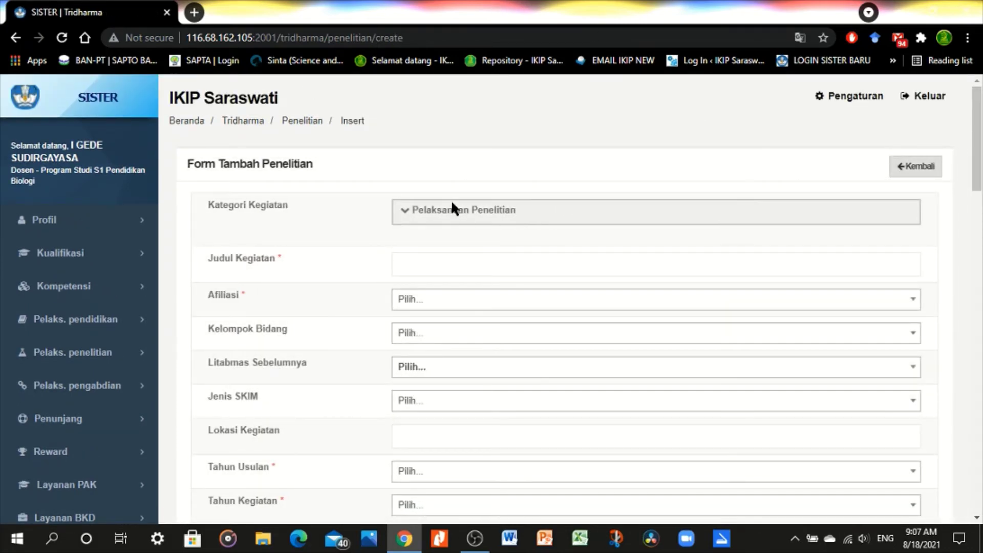
left_click(439, 210)
left_click(479, 235)
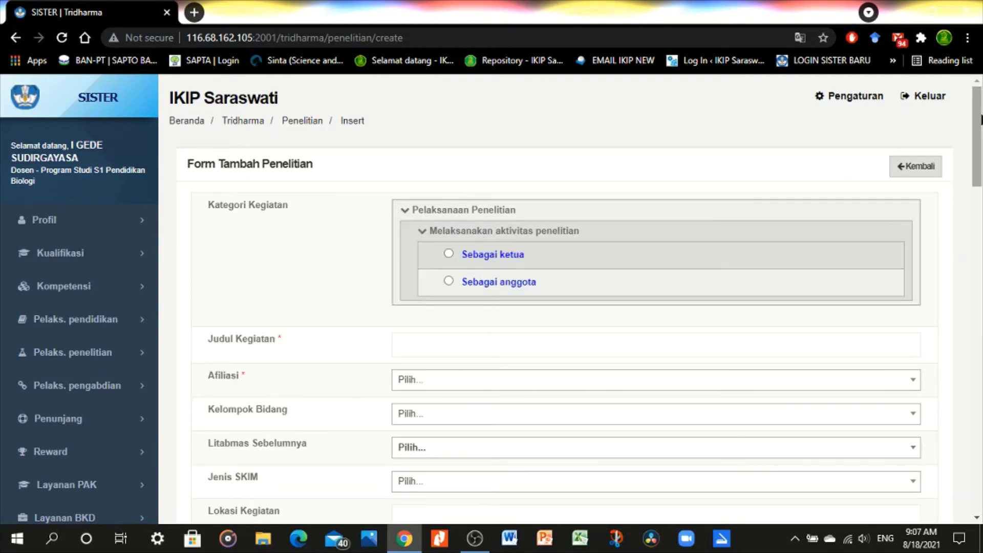
left_click_drag(981, 122, 981, 381)
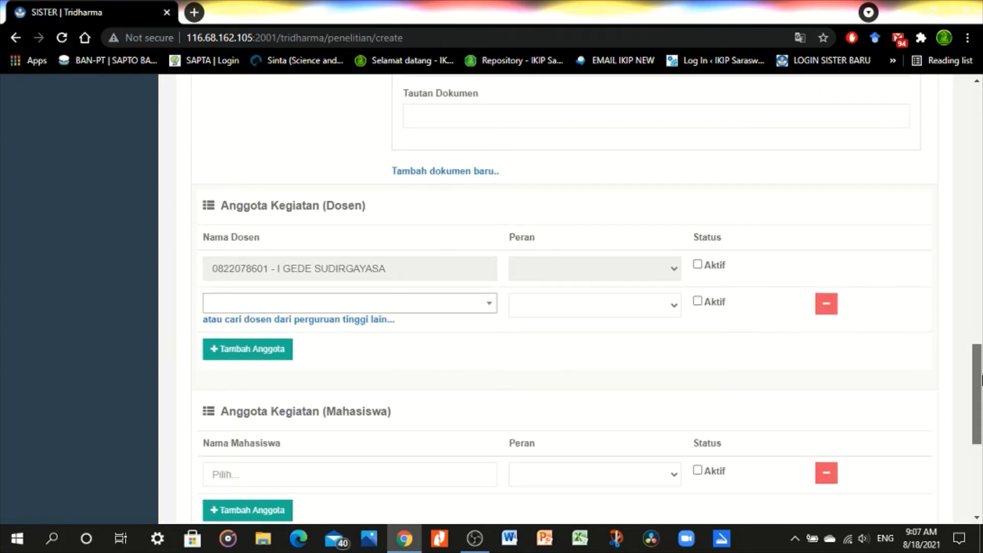
scroll(658, 477, "down", 6)
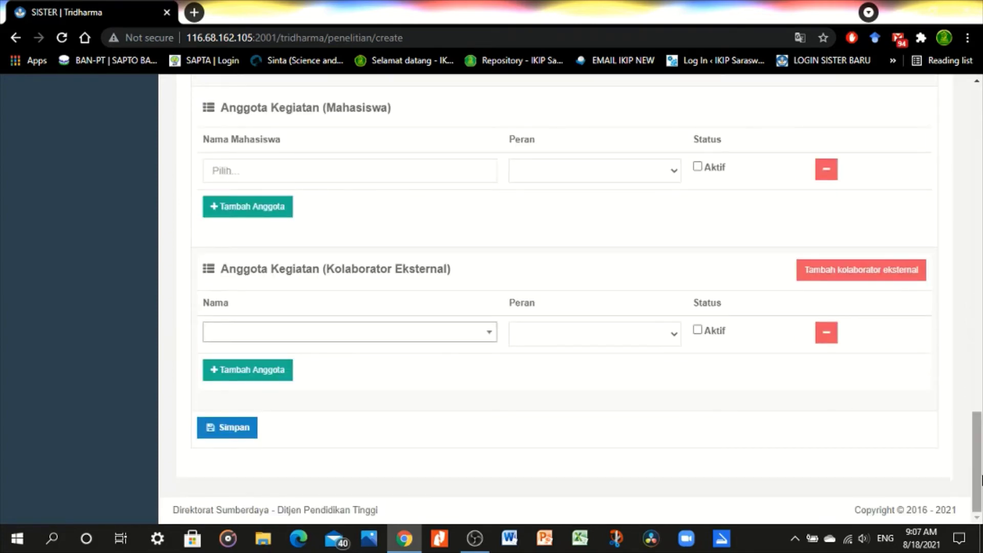
left_click_drag(981, 481, 981, 194)
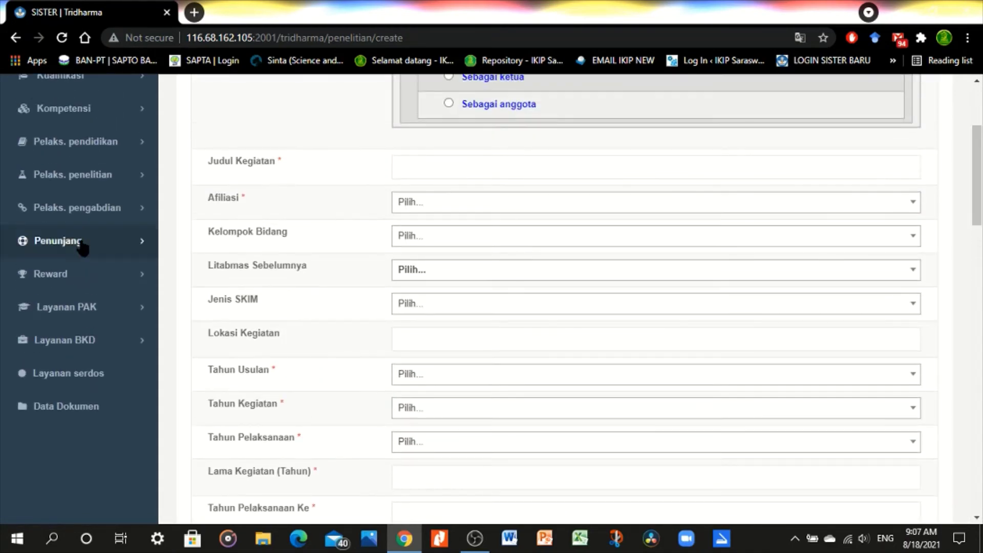
Open the Publikasi karya page of Pelaks. penelitian and dismiss the notice about missing publication documents.
left_click(96, 175)
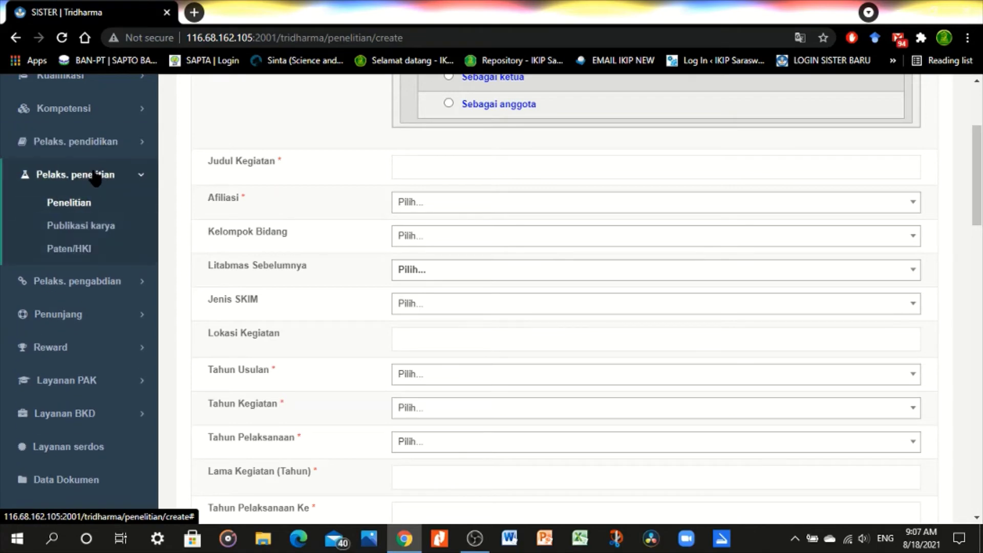
left_click(81, 229)
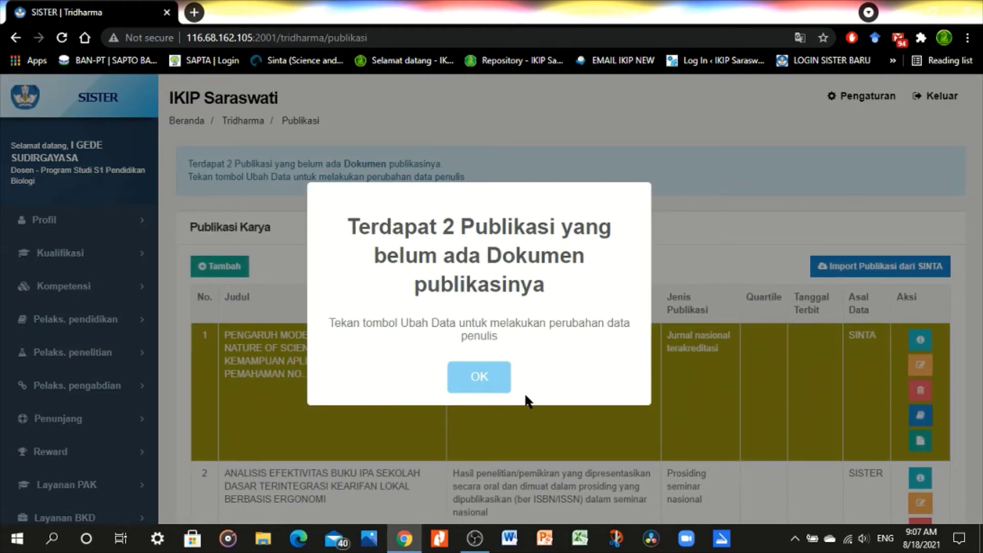
left_click(482, 379)
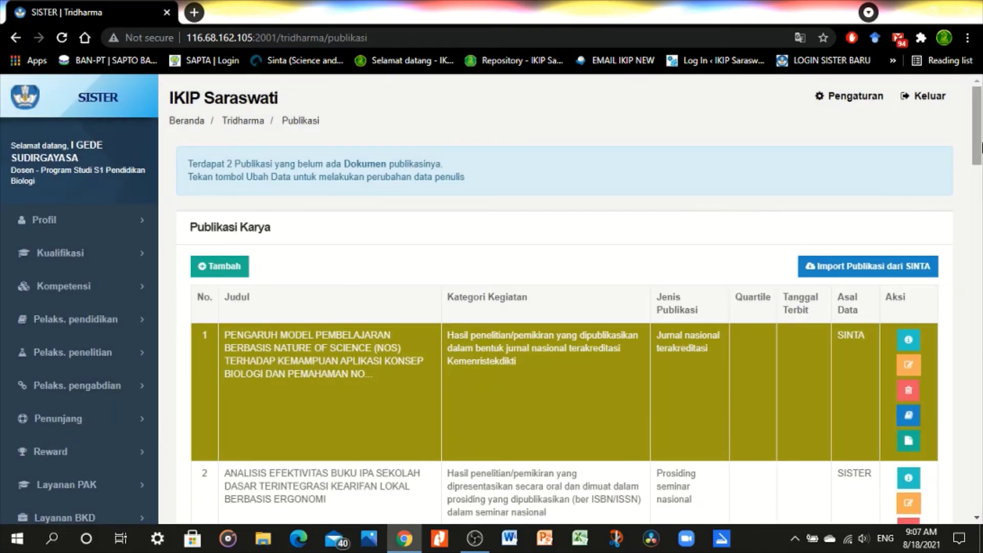
left_click_drag(981, 148, 982, 155)
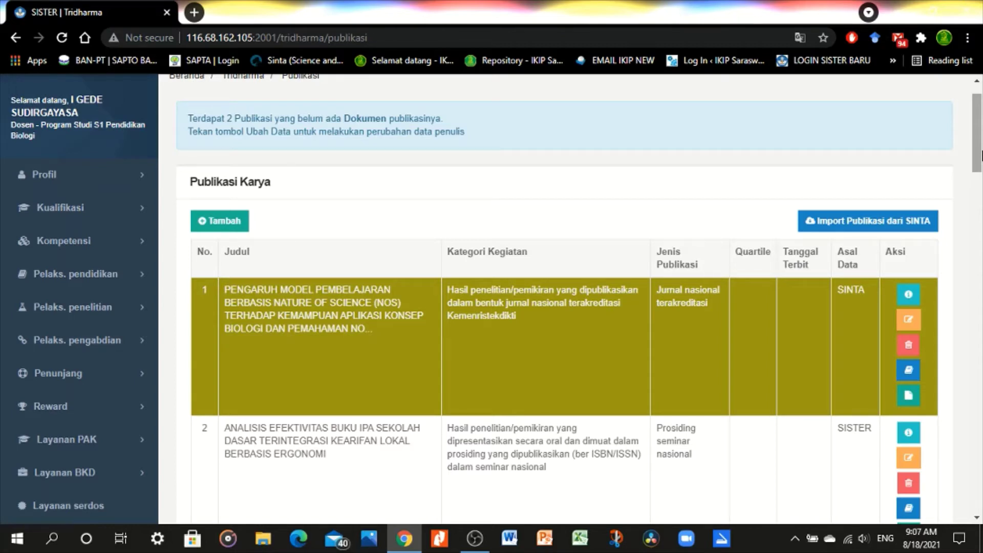
left_click_drag(979, 145, 980, 135)
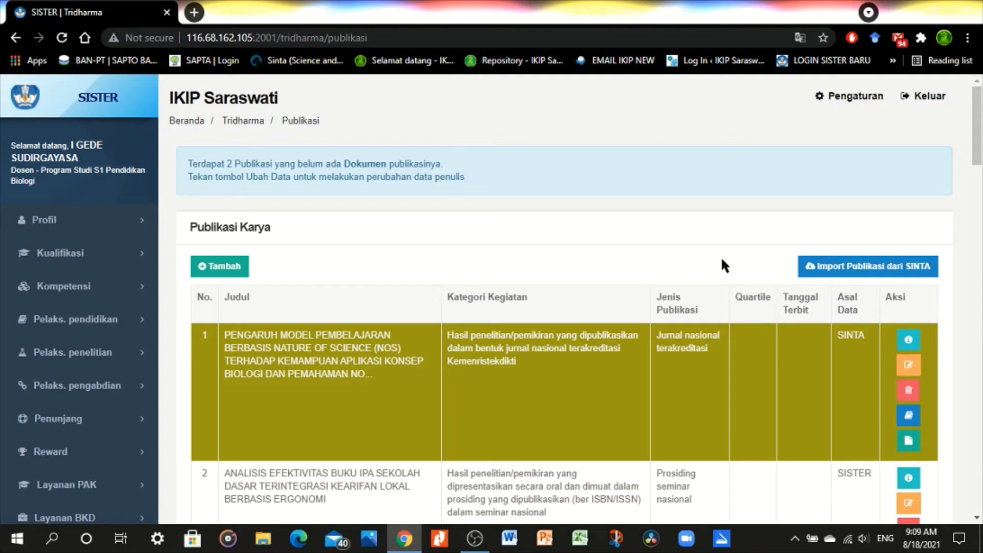
Open the import of publications from SINTA and look through the listed titles.
left_click(871, 265)
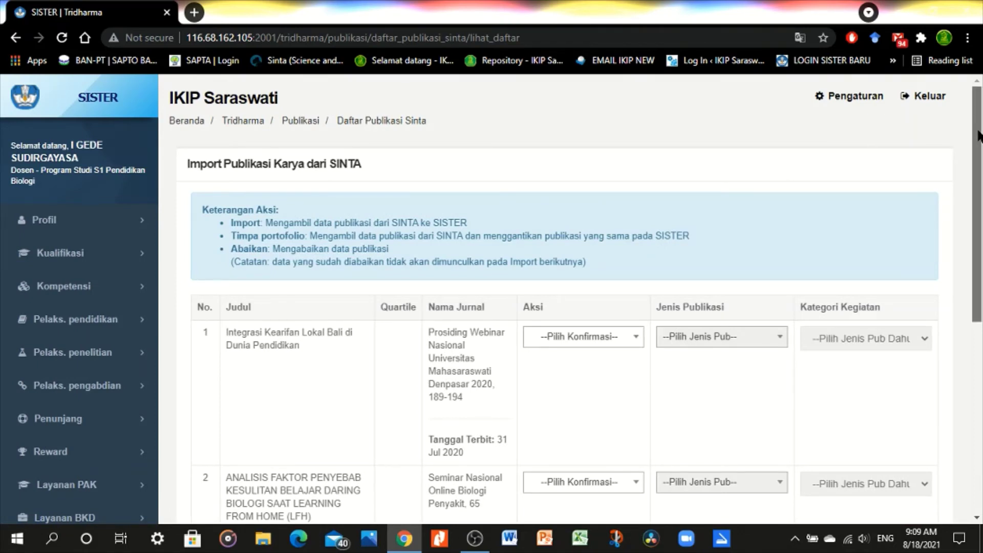
left_click_drag(978, 136, 981, 195)
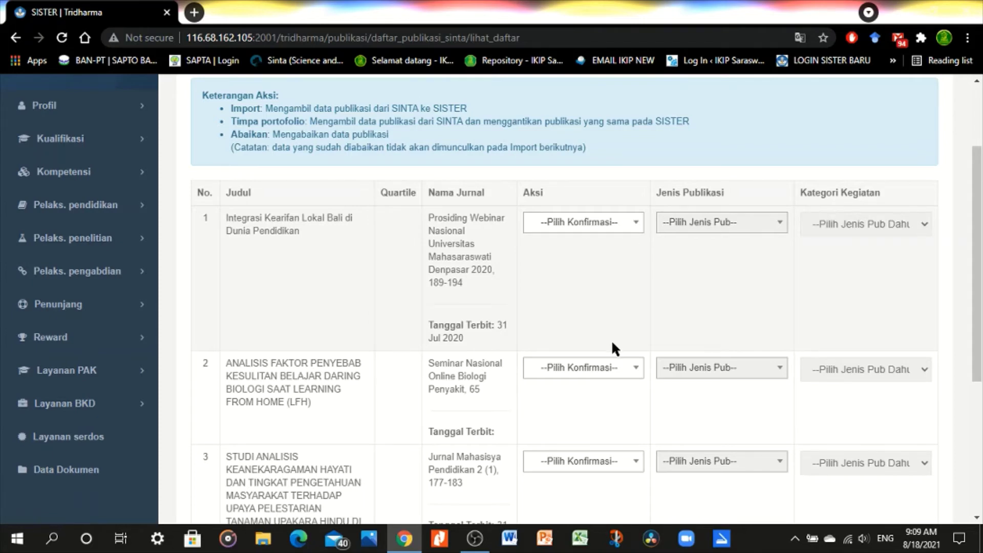
scroll(980, 238, "down", 2)
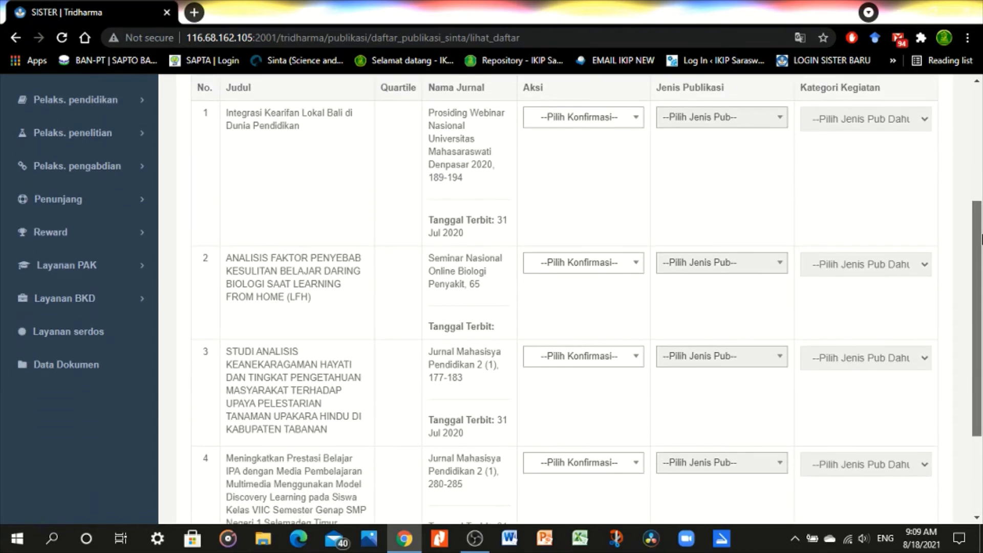
scroll(981, 239, "down", 1)
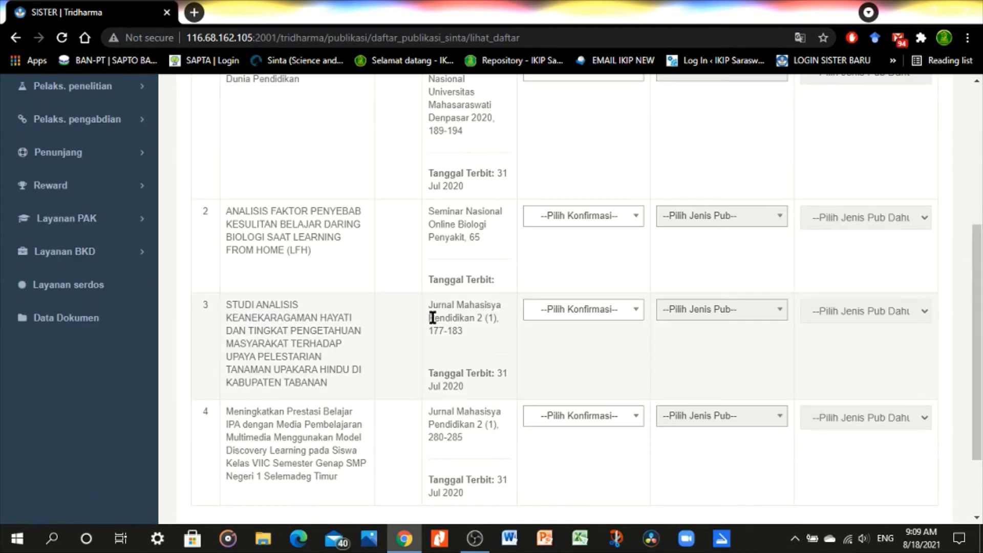
For publication 3, STUDI ANALISIS KEANEKARAGAMAN HAYATI, set Aksi to Import and Jenis Publikasi to Jurnal nasional terakreditasi.
left_click(630, 316)
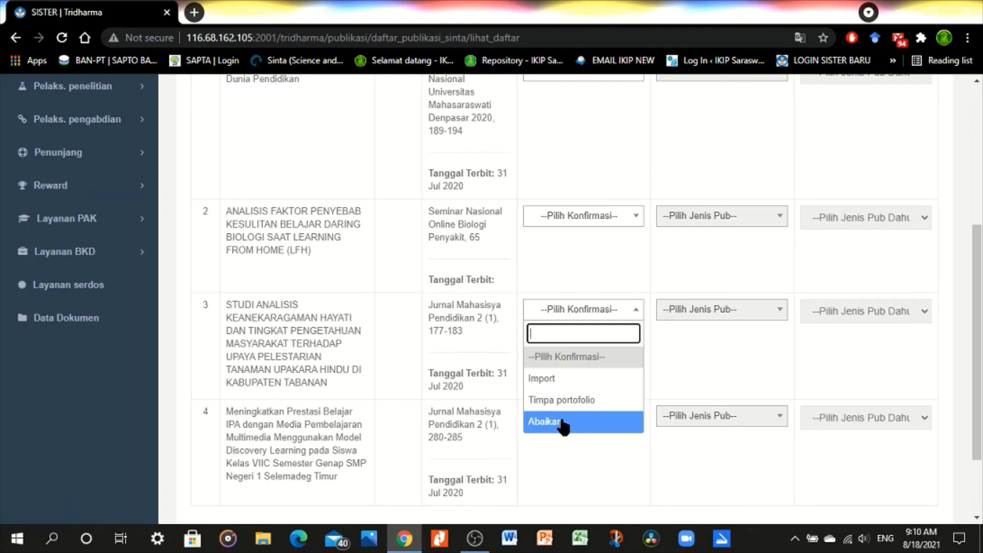
left_click(558, 382)
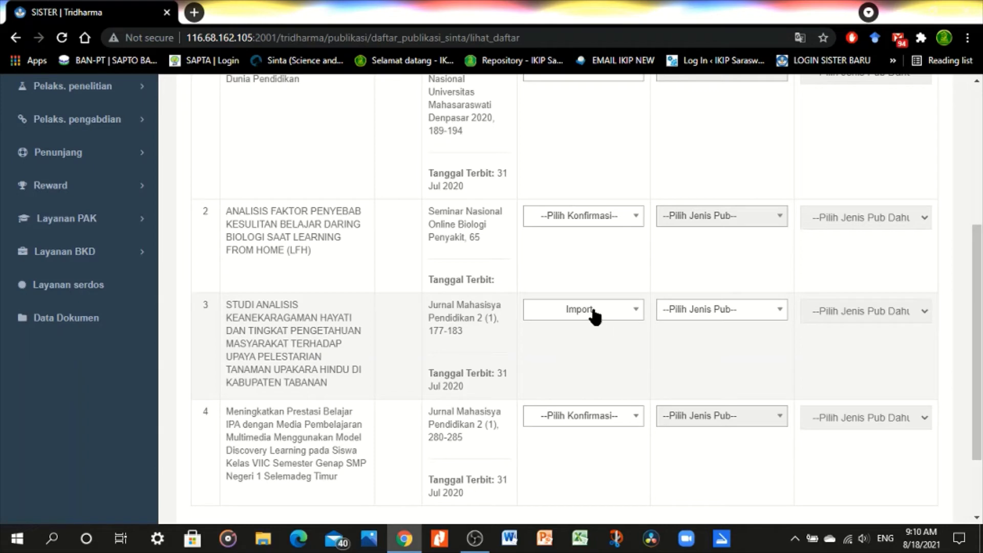
left_click(756, 314)
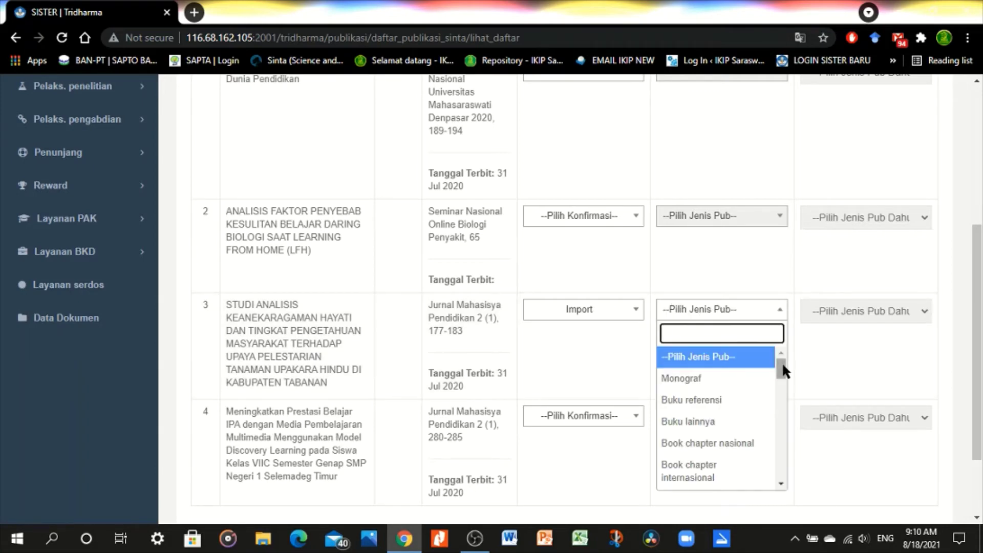
scroll(782, 366, "down", 1)
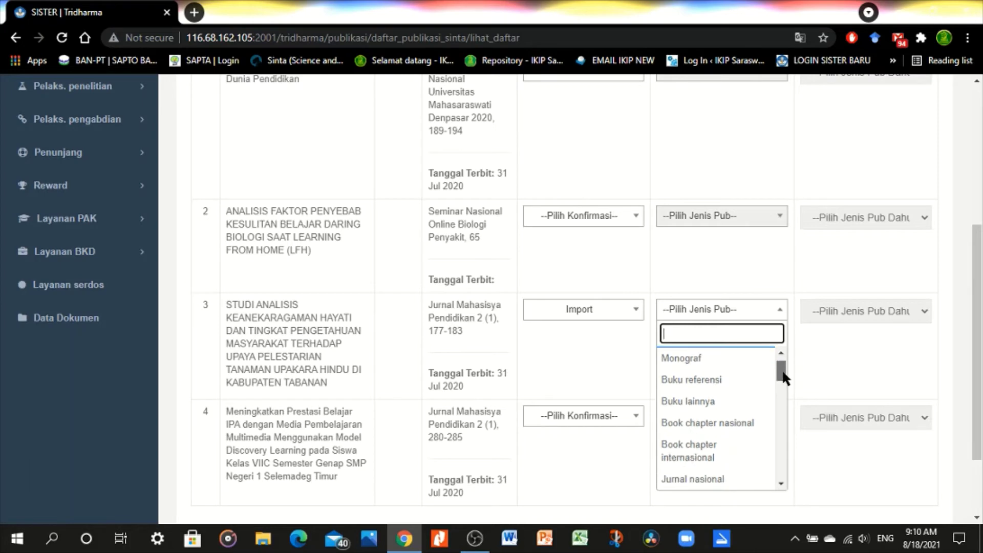
scroll(782, 379, "down", 3)
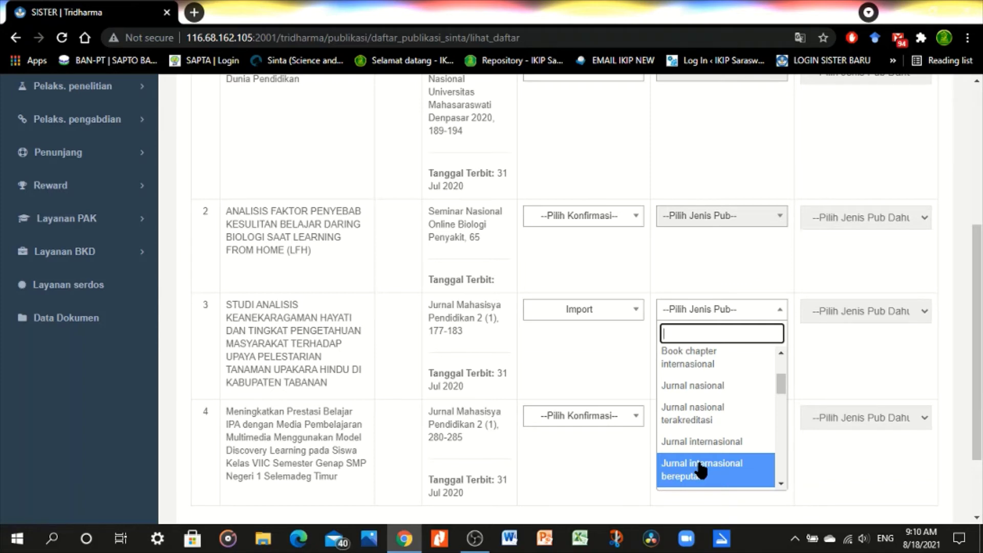
left_click(706, 413)
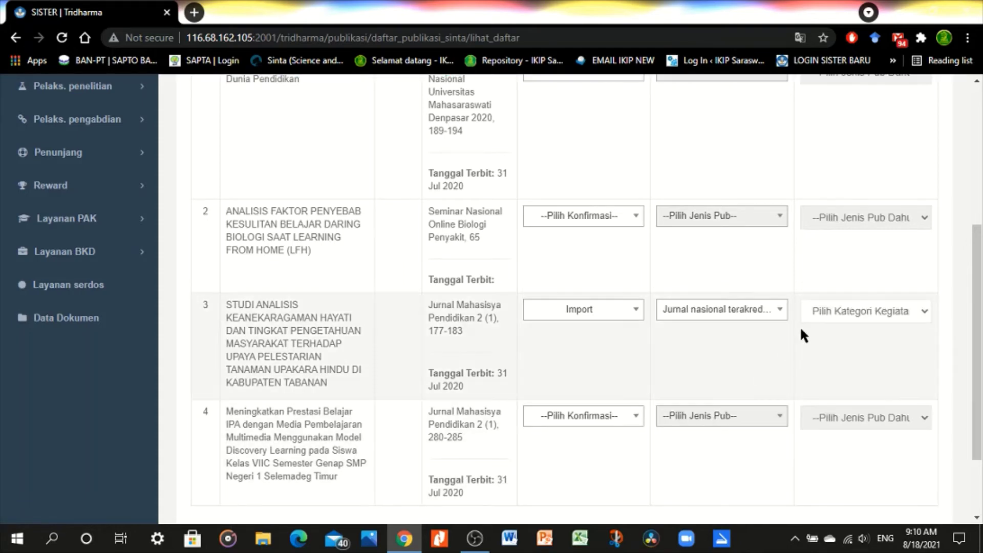
Set publication 3's Kategori Kegiatan to Hasil penelitian/pemikiran yang dipublikasikan dalam bentuk jurnal nasional terakreditasi Kemenristekdikti.
left_click(924, 309)
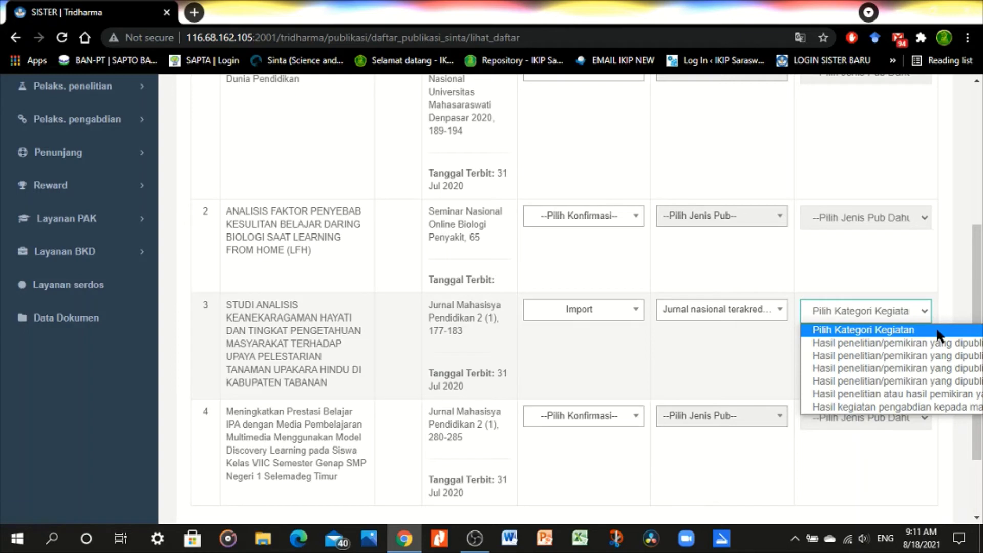
key("ctrl+minus")
key("ctrl+minus")
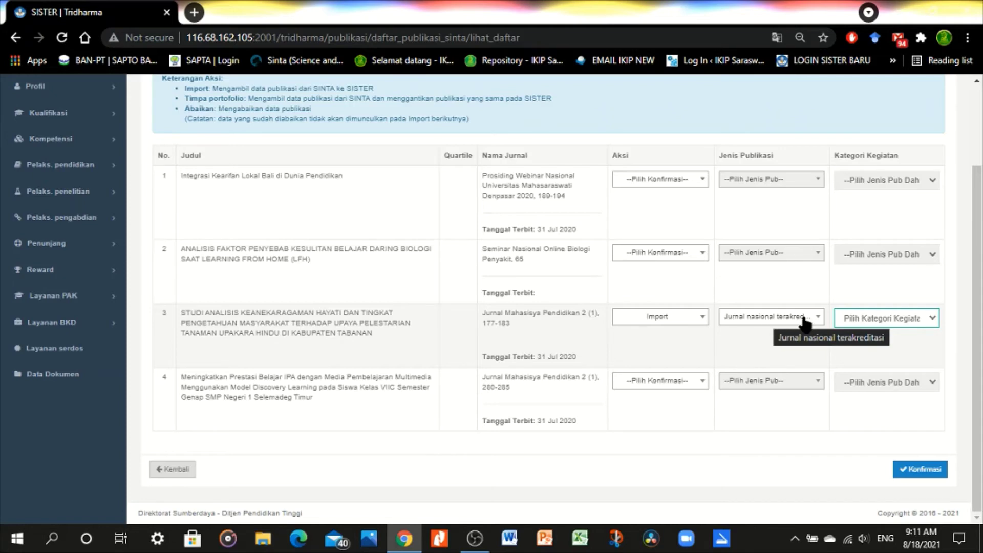
left_click(928, 318)
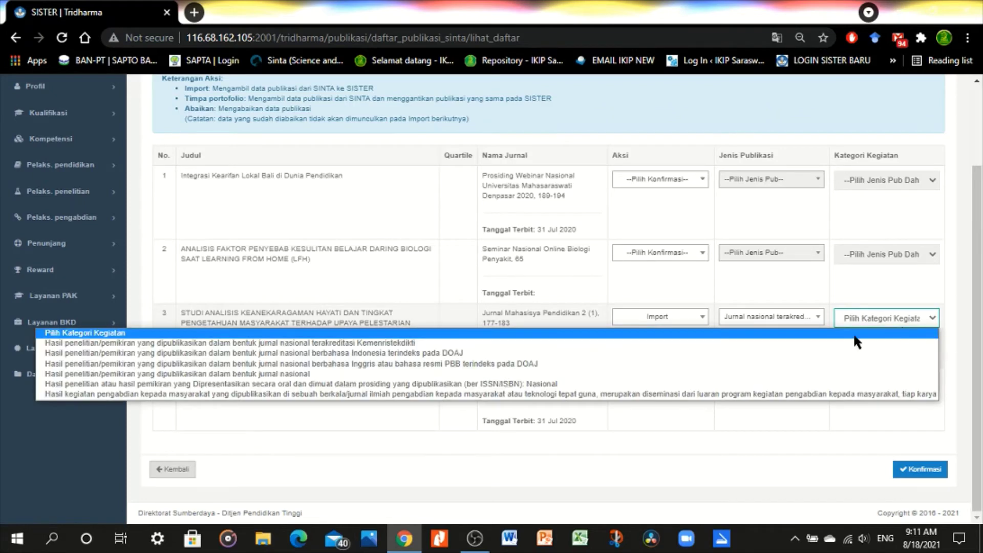
left_click(397, 342)
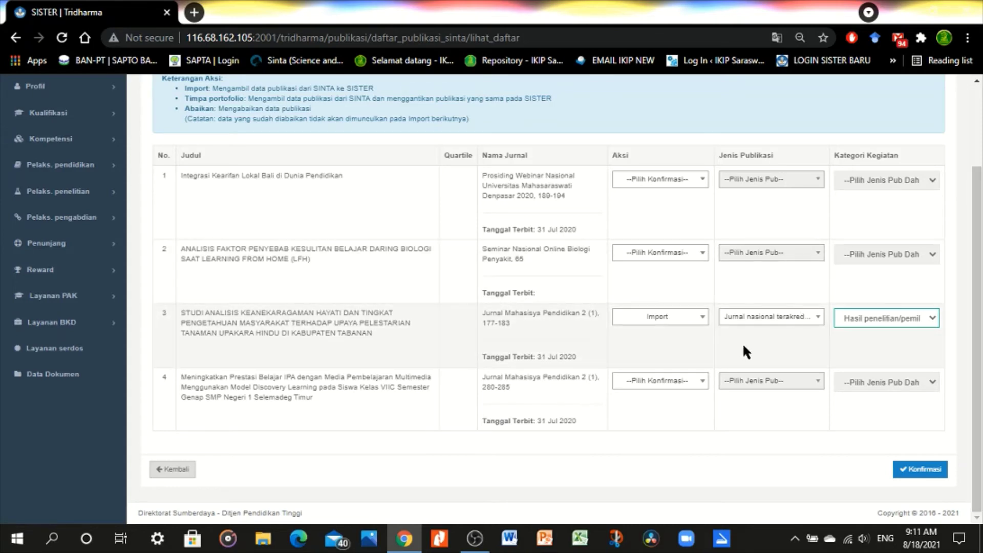
key("ctrl+plus")
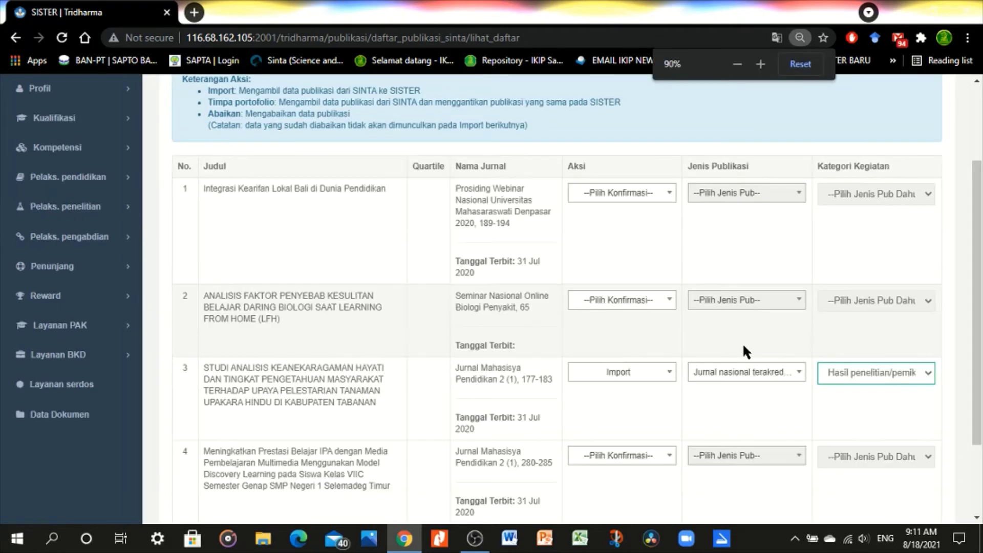
key("ctrl+plus")
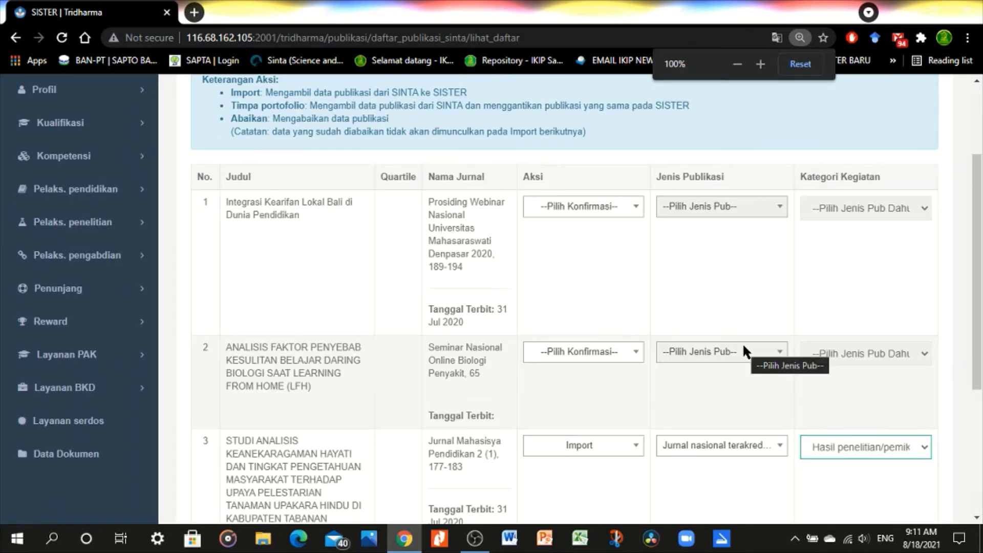
Submit the SINTA import of publication 3 and confirm it to SISTER.
scroll(598, 345, "down", 2)
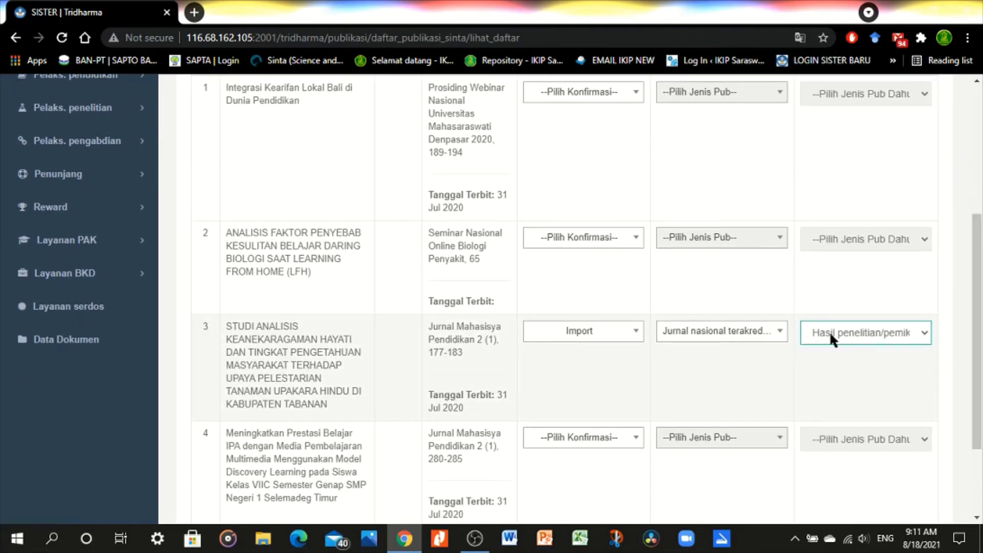
scroll(870, 384, "down", 2)
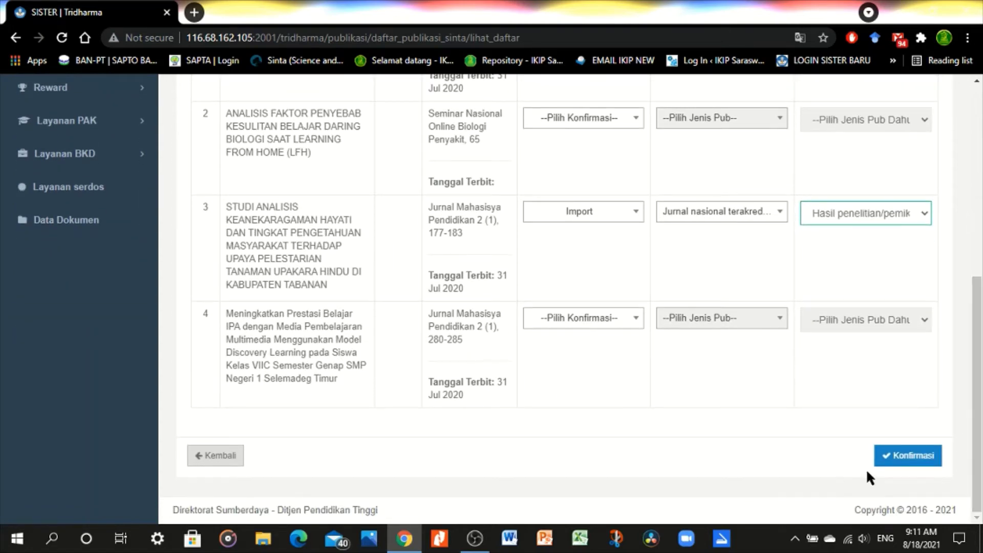
left_click(909, 459)
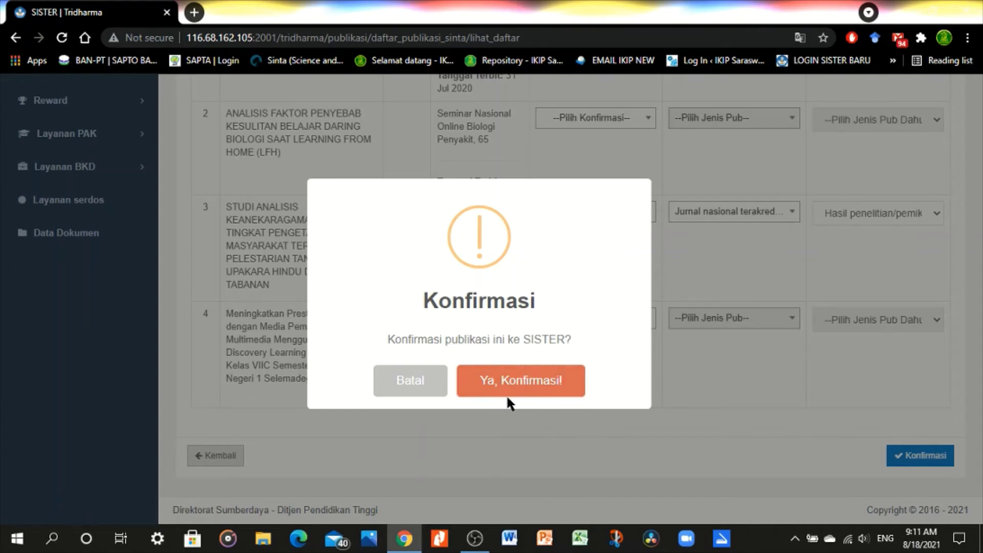
left_click(533, 394)
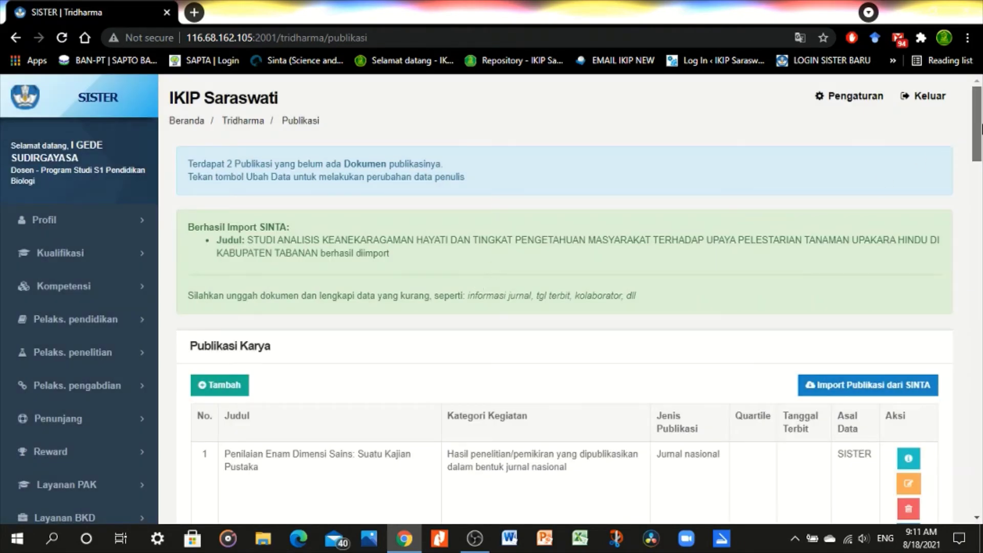
Examine the Publikasi Karya list around the highlighted SINTA entries 10 and 11 and their available actions.
left_click_drag(982, 130, 982, 375)
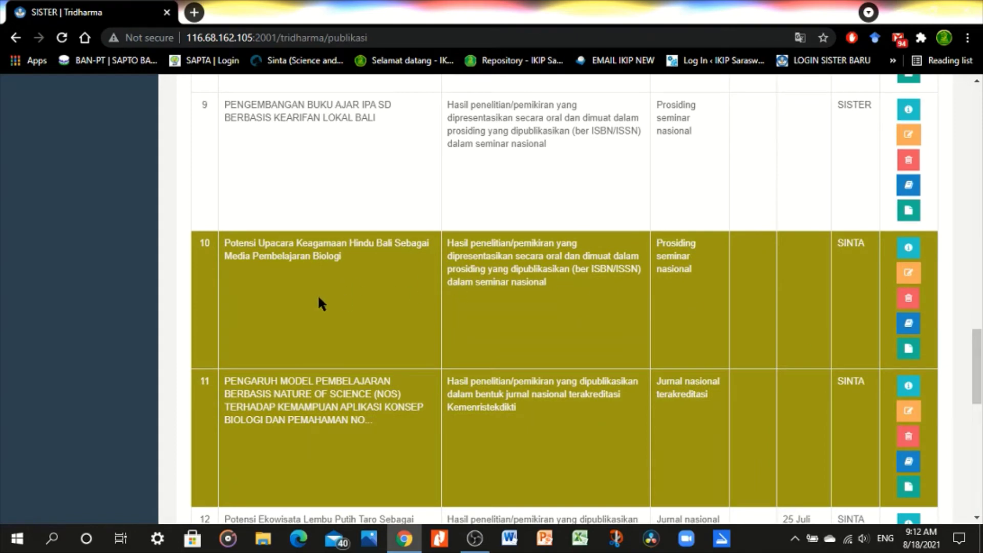
mouse_move(981, 362)
left_mouse_down()
mouse_move(982, 110)
mouse_move(981, 351)
left_mouse_up()
scroll(569, 192, "down", 1)
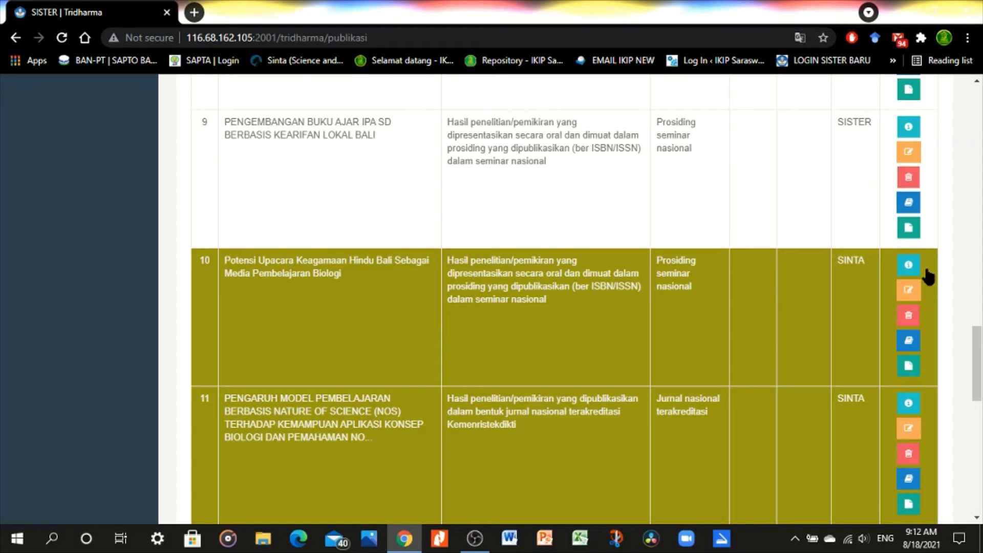
left_click_drag(981, 358, 981, 361)
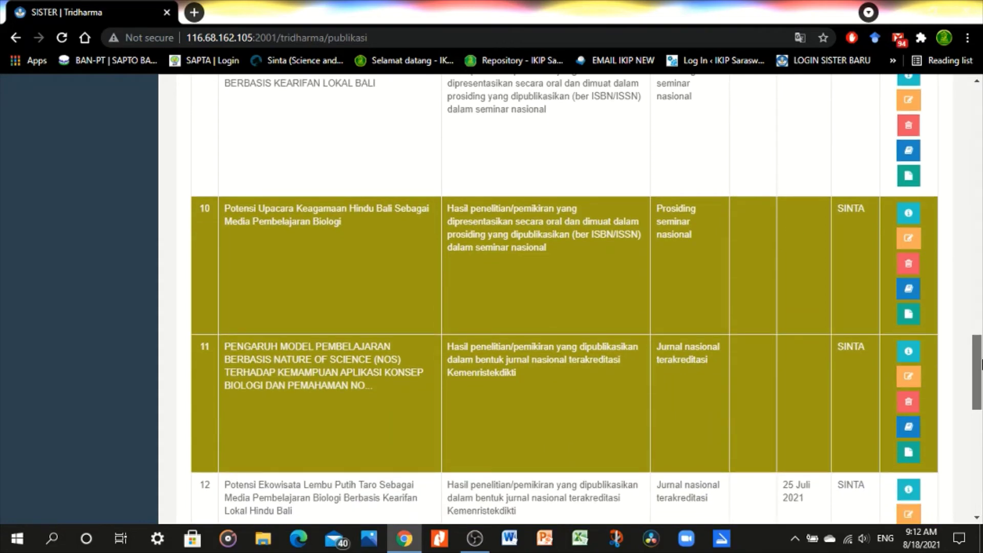
left_click_drag(981, 364, 981, 376)
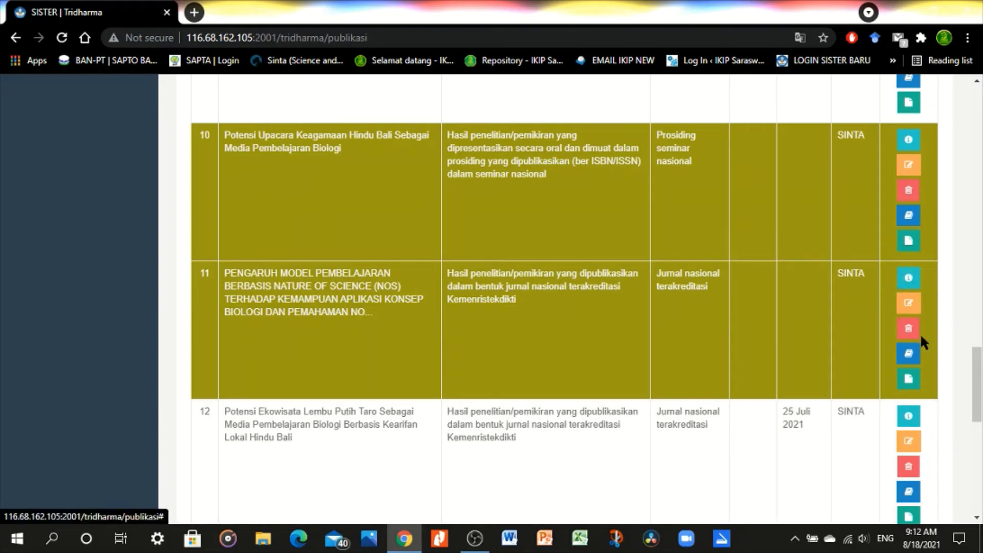
Open the document upload form for publication 11 and choose the file SK PIMPINAN 2018-2022.pdf for Dokumen 1.
left_click(909, 380)
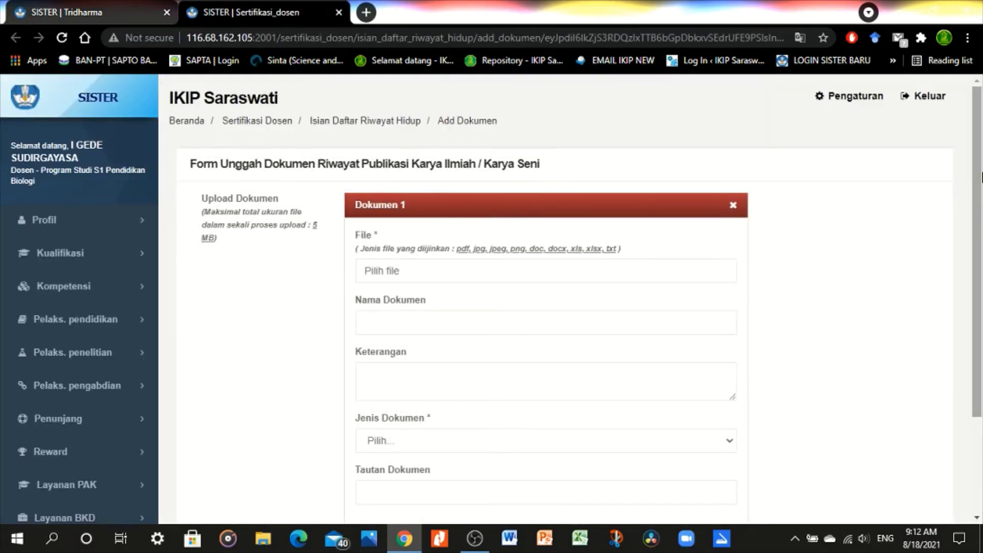
left_click_drag(979, 174, 981, 235)
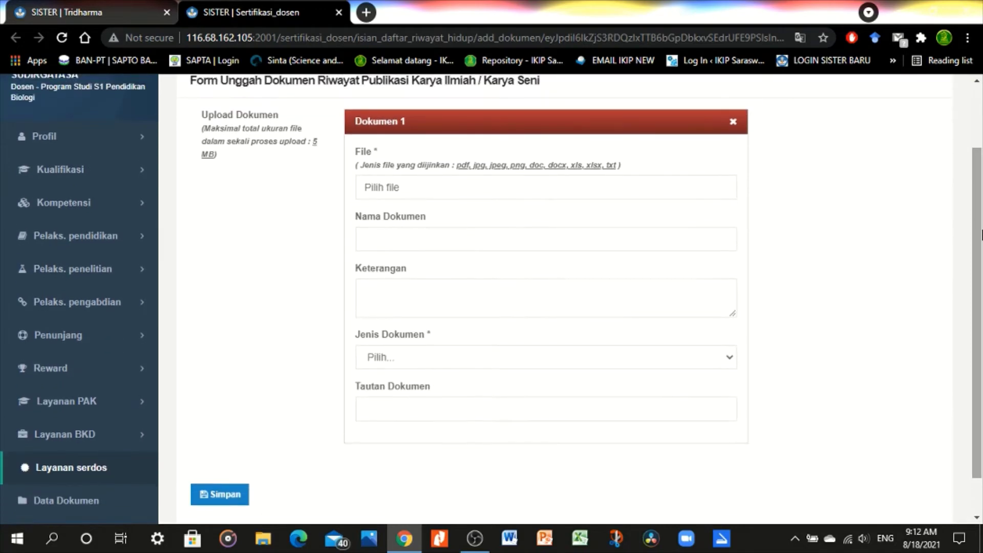
left_click(392, 190)
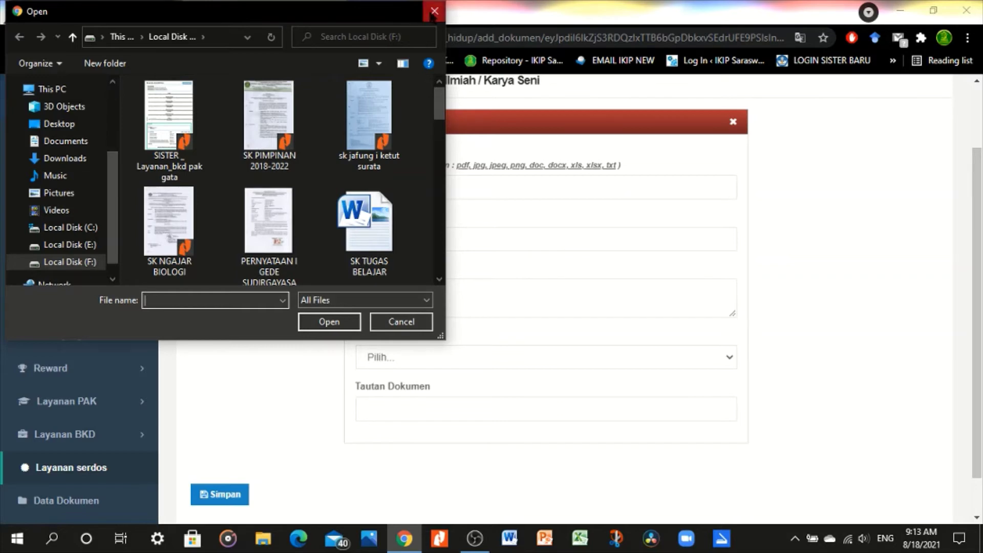
left_click(269, 123)
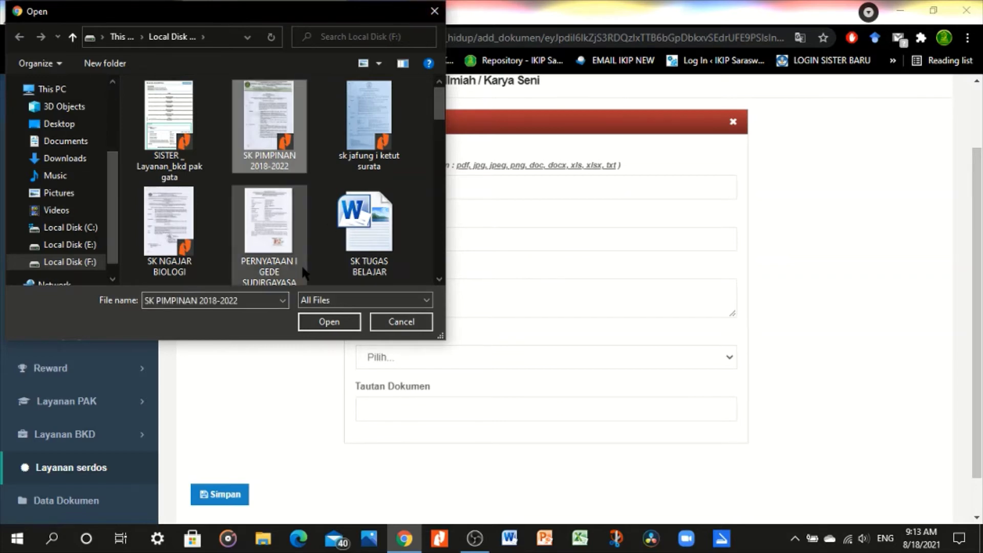
left_click(329, 321)
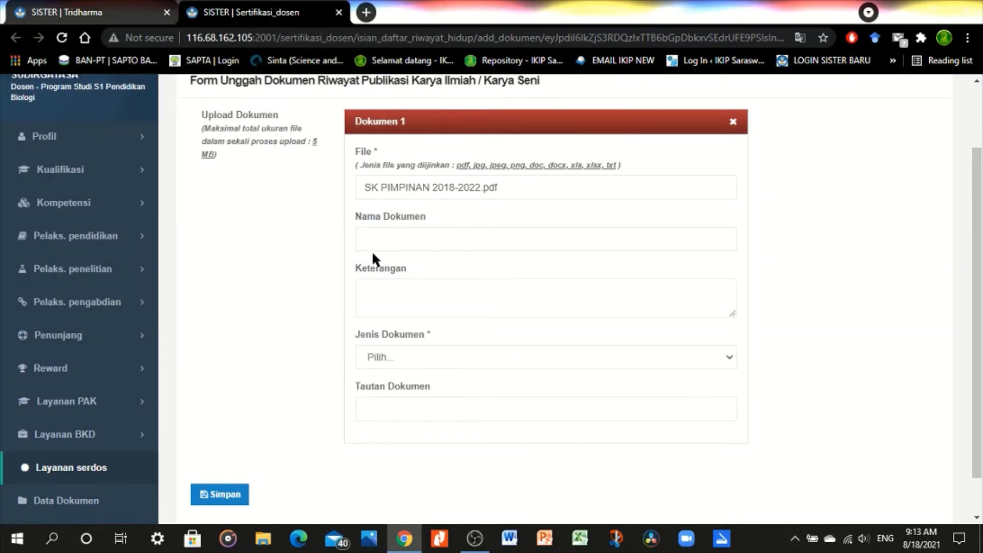
Enter Artikel Jurnal as Dokumen 1's Nama Dokumen and review the remaining upload fields.
left_click(379, 239)
left_click(381, 275)
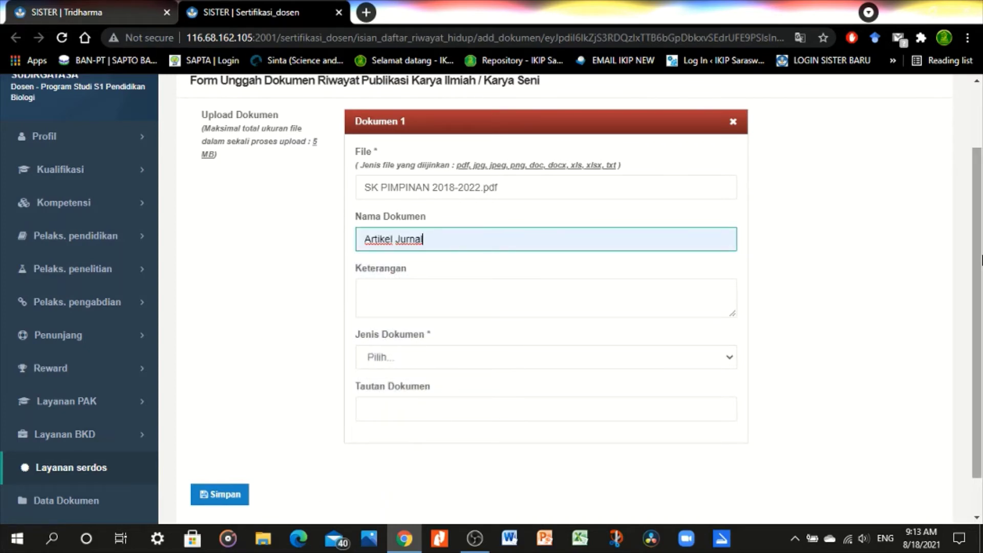
scroll(981, 258, "down", 1)
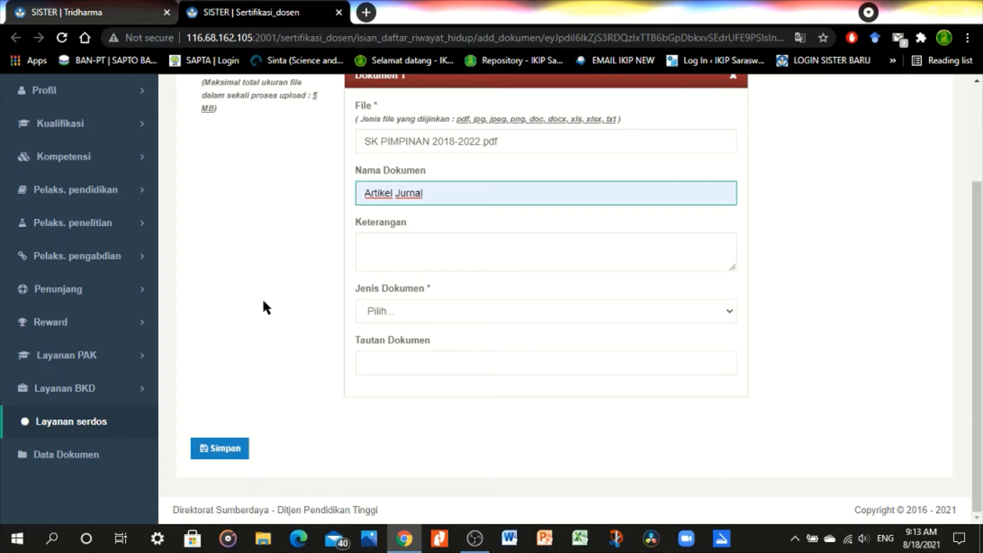
scroll(979, 246, "up", 2)
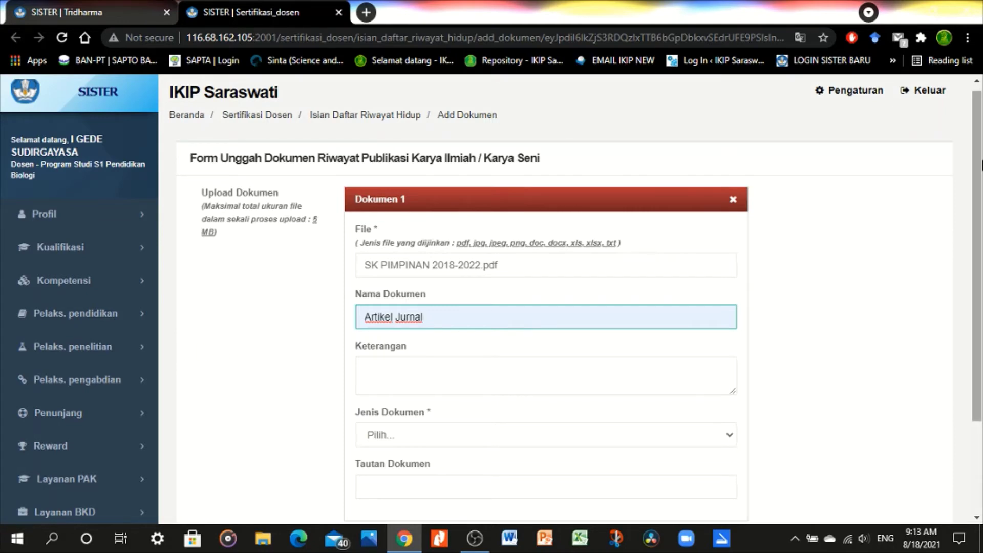
left_click_drag(980, 177, 981, 319)
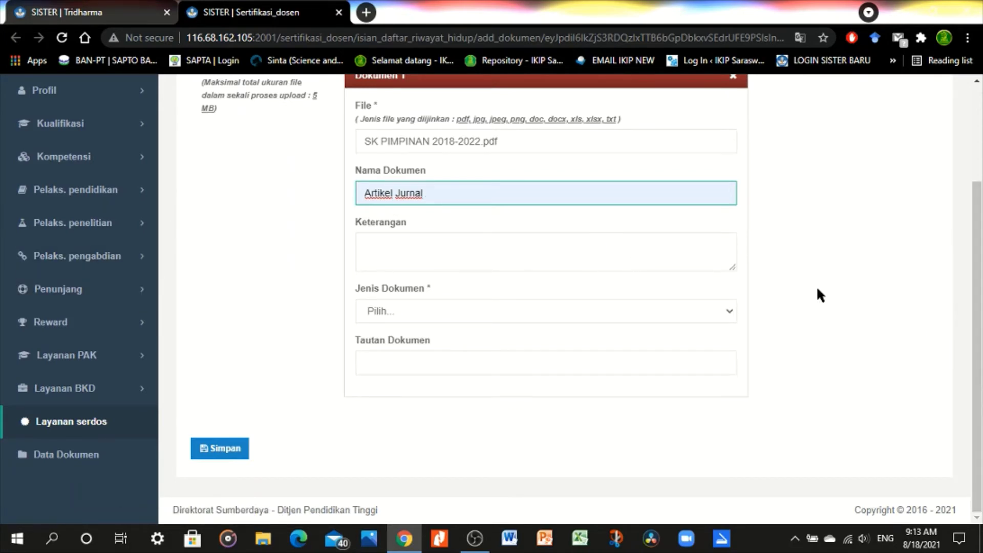
scroll(816, 289, "up", 1)
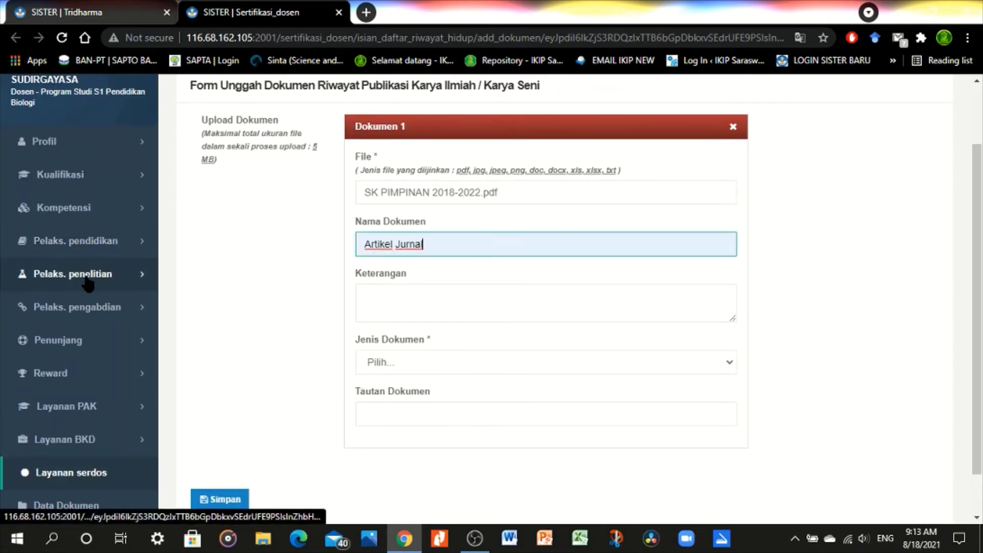
Return to the Publikasi Karya list, dismiss the missing-document notice, and review the import message and first entries.
left_click(110, 269)
left_click(102, 325)
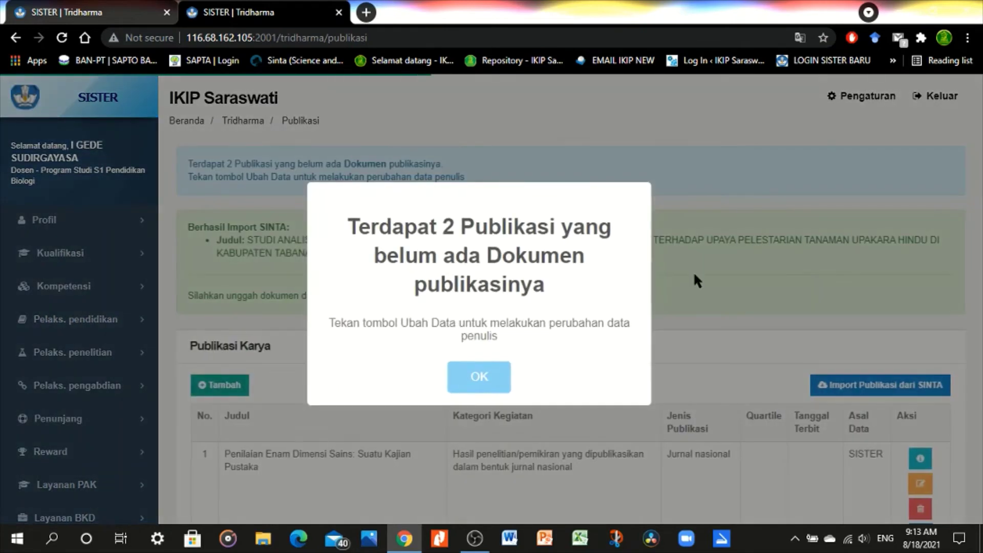
left_click(476, 378)
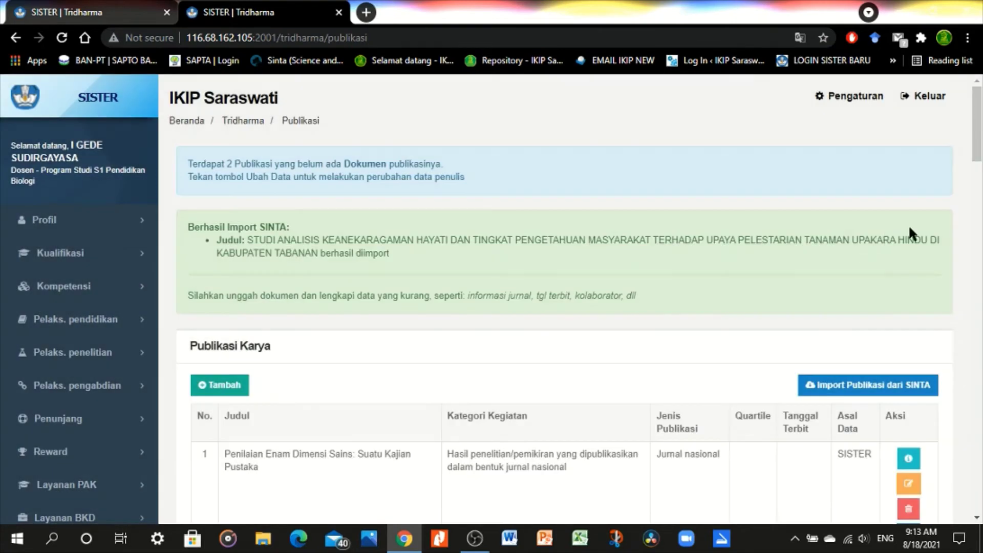
scroll(978, 156, "down", 1)
left_click_drag(981, 156, 978, 189)
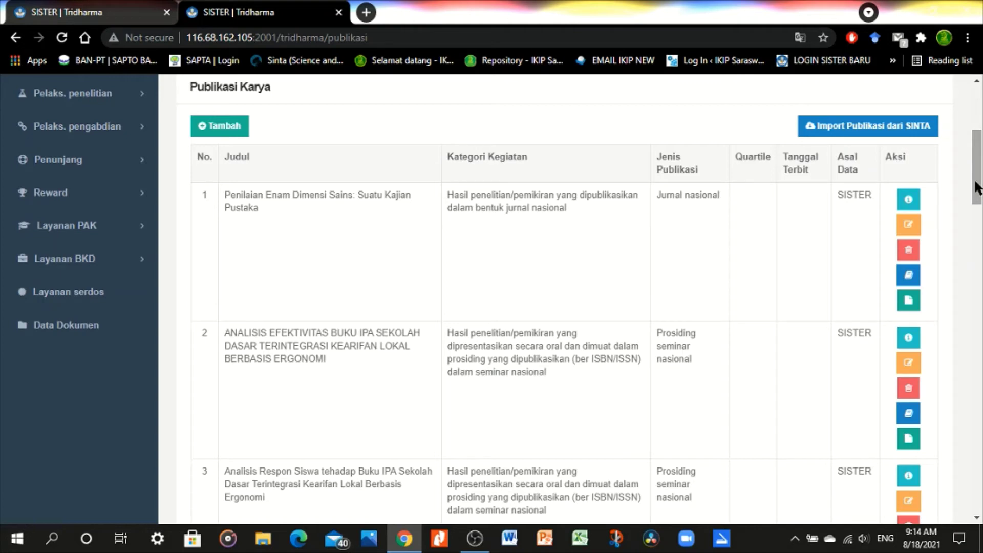
mouse_move(975, 187)
left_mouse_down()
mouse_move(979, 203)
mouse_move(980, 170)
left_mouse_up()
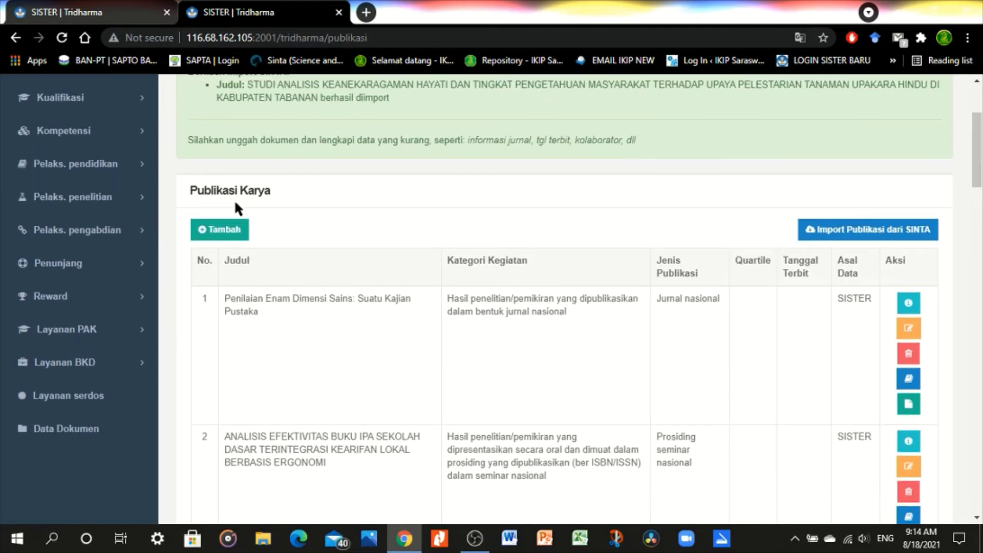
Open a new Paten/HKI entry form and expand its Pelaksanaan Penelitian activity categories.
left_click(71, 202)
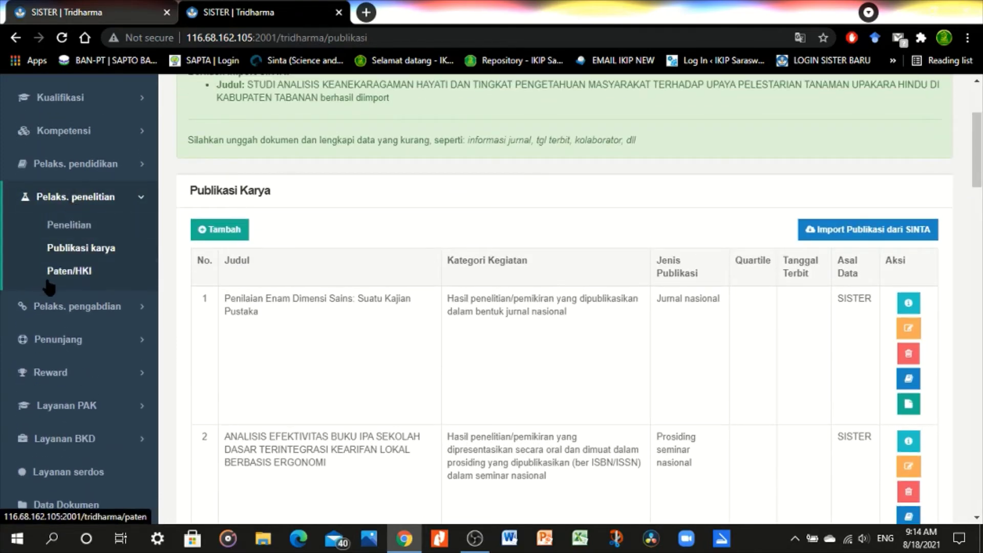
left_click(66, 275)
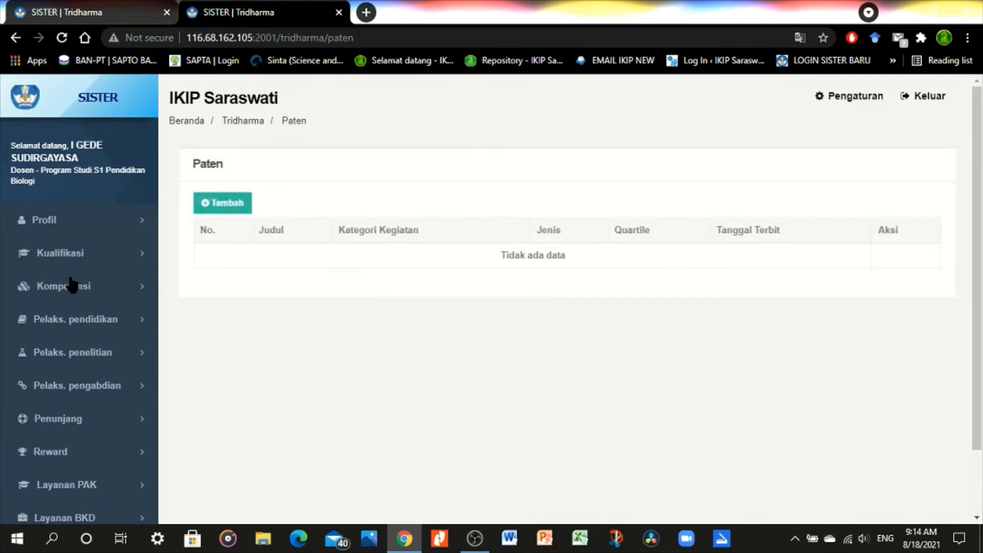
left_click(227, 206)
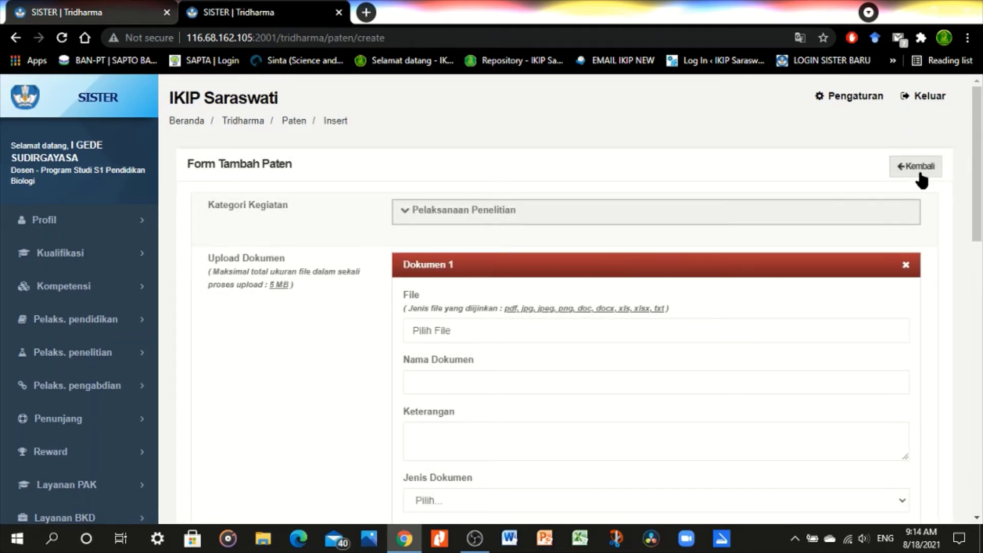
scroll(979, 167, "down", 1)
scroll(979, 167, "down", 4)
scroll(979, 166, "up", 5)
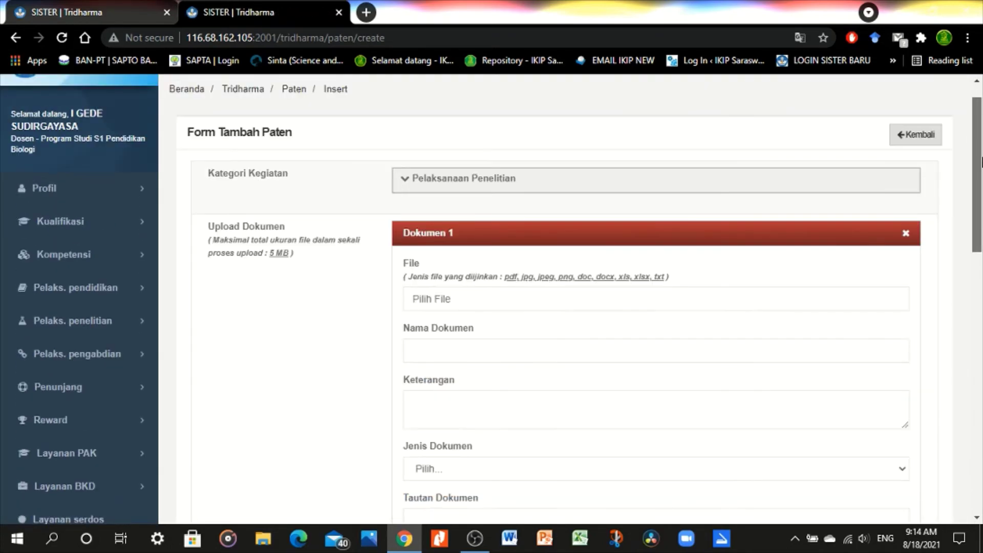
left_click(438, 182)
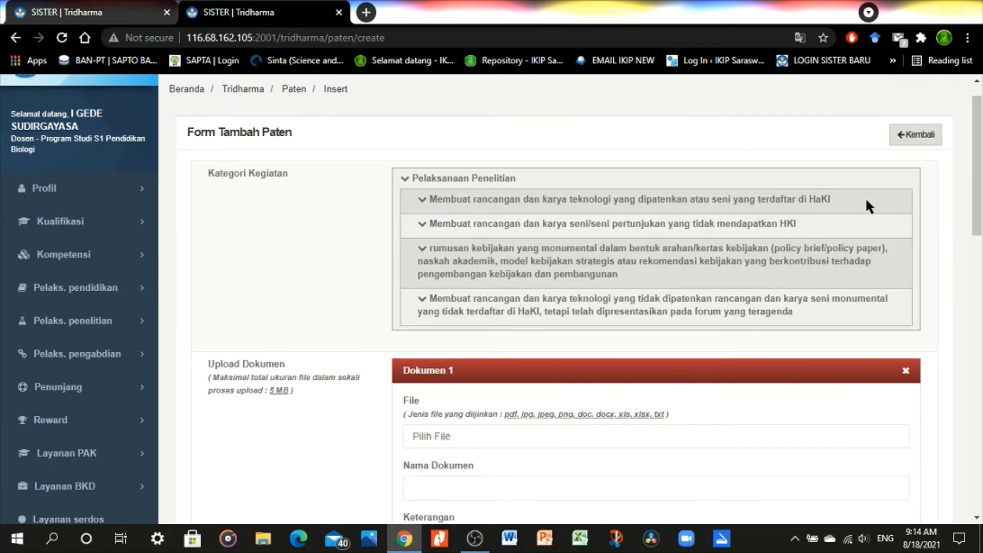
In the patent form's Penulis Dosen section, view the Peran options and mark the first lecturer as Corresponding Author.
scroll(981, 158, "down", 1)
scroll(980, 159, "down", 10)
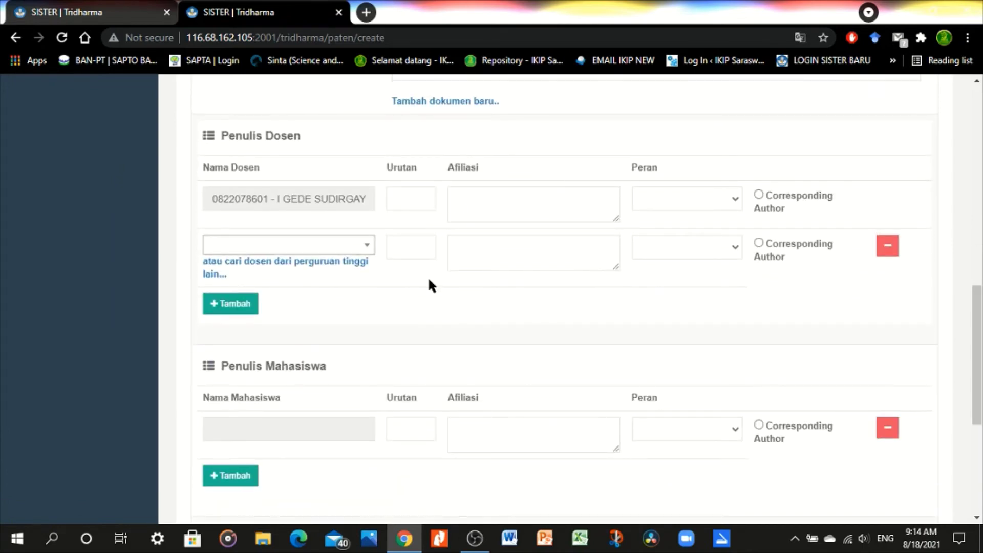
left_click(398, 199)
left_click(480, 208)
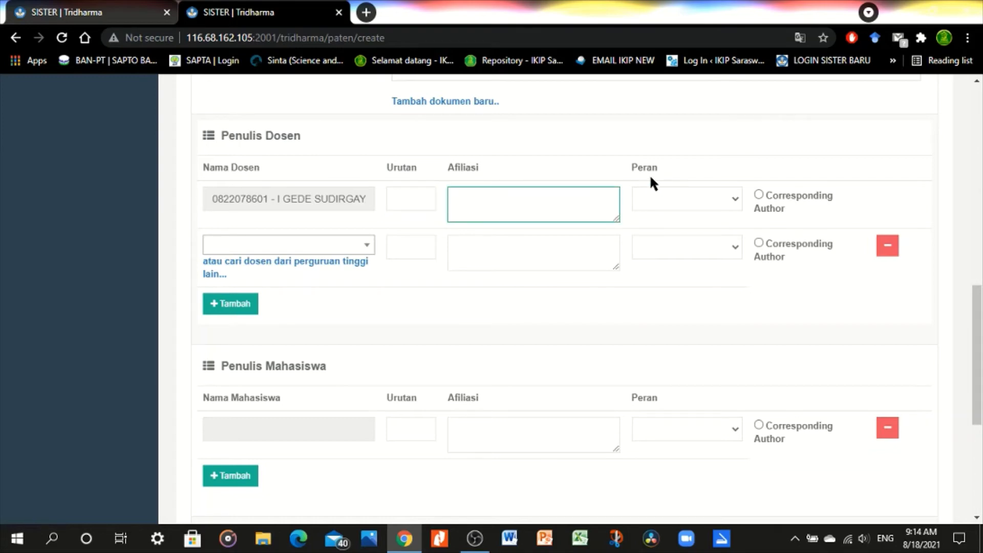
left_click(676, 199)
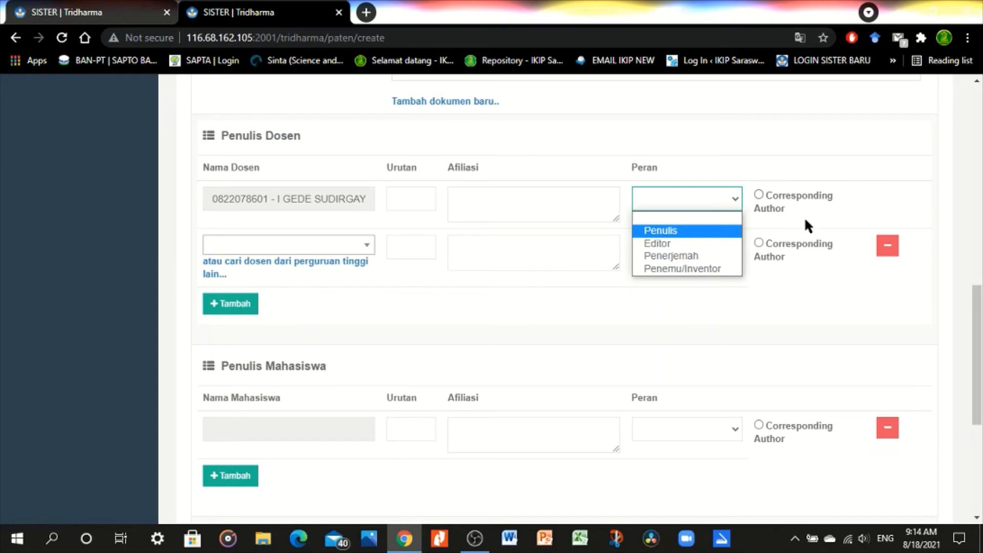
left_click(759, 195)
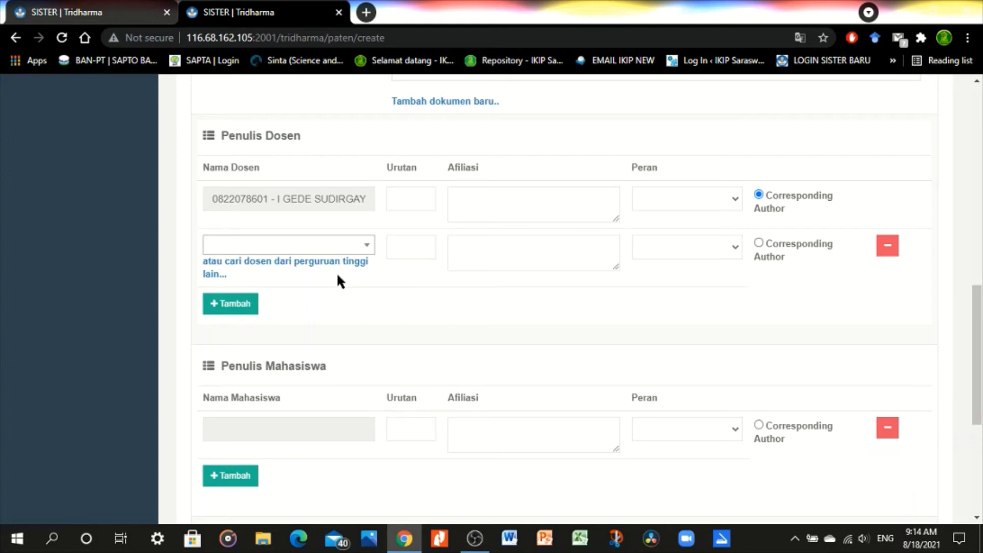
scroll(563, 297, "down", 5)
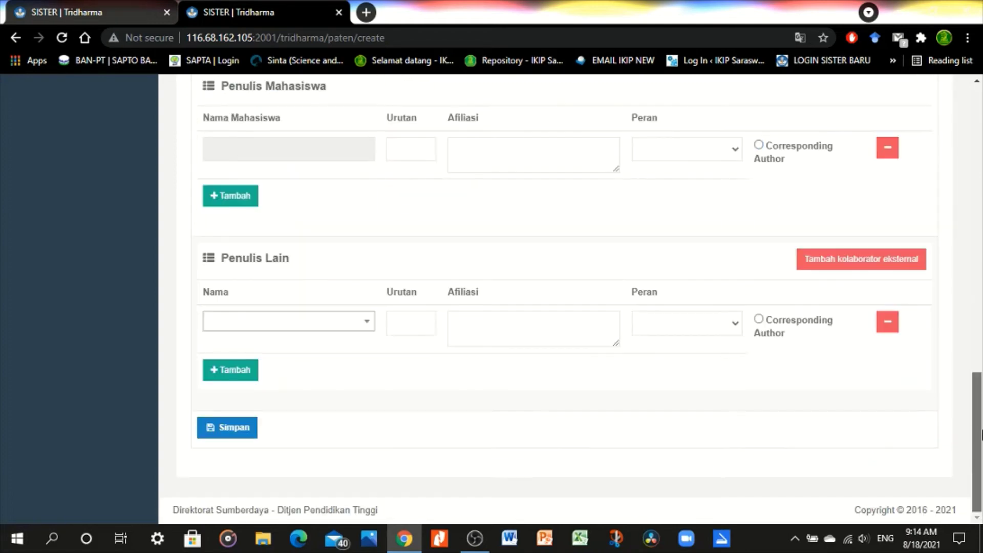
left_click_drag(981, 429, 981, 165)
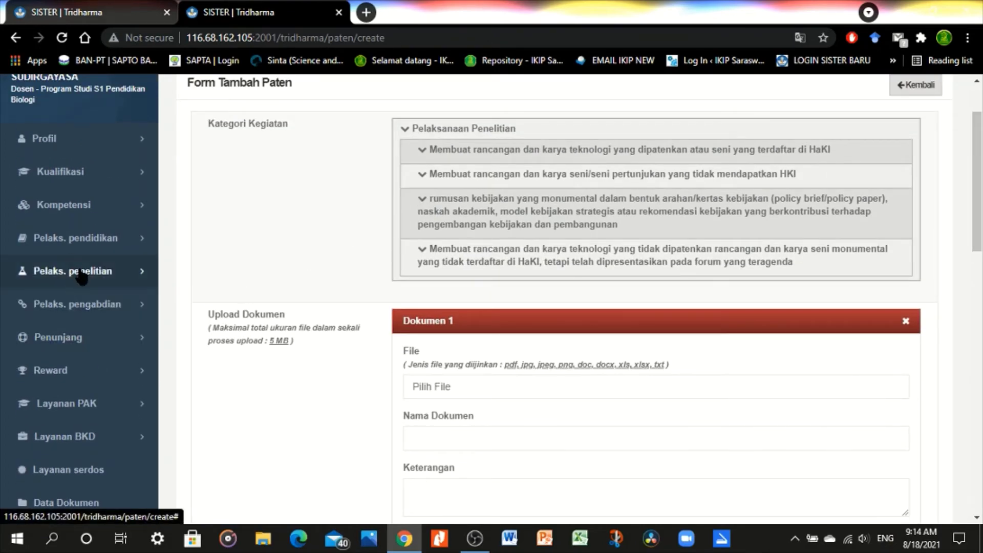
View the Pengelola Jurnal page and the Riwayat Pembicara list in the Pelaks. pengabdian section.
left_click(93, 306)
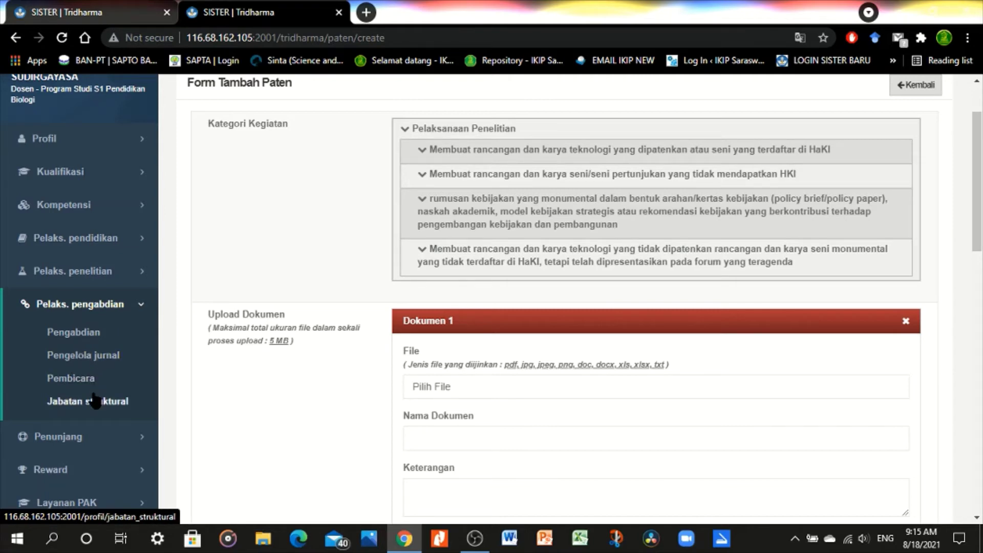
left_click(74, 357)
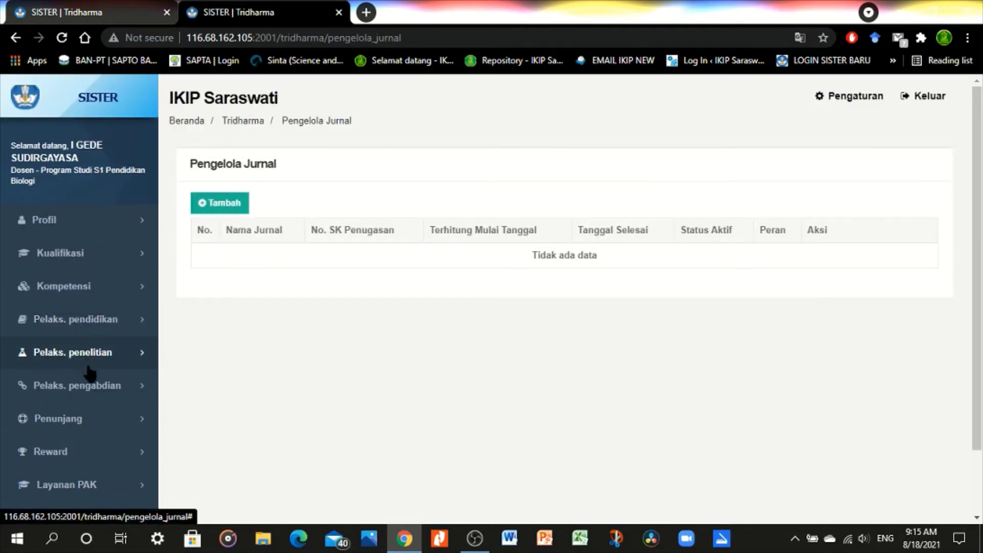
left_click(85, 385)
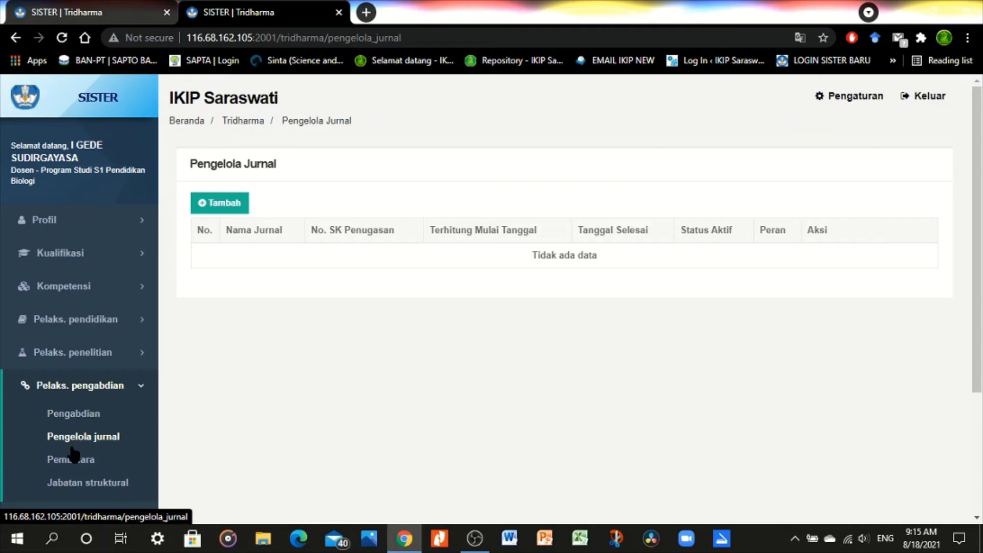
left_click(72, 453)
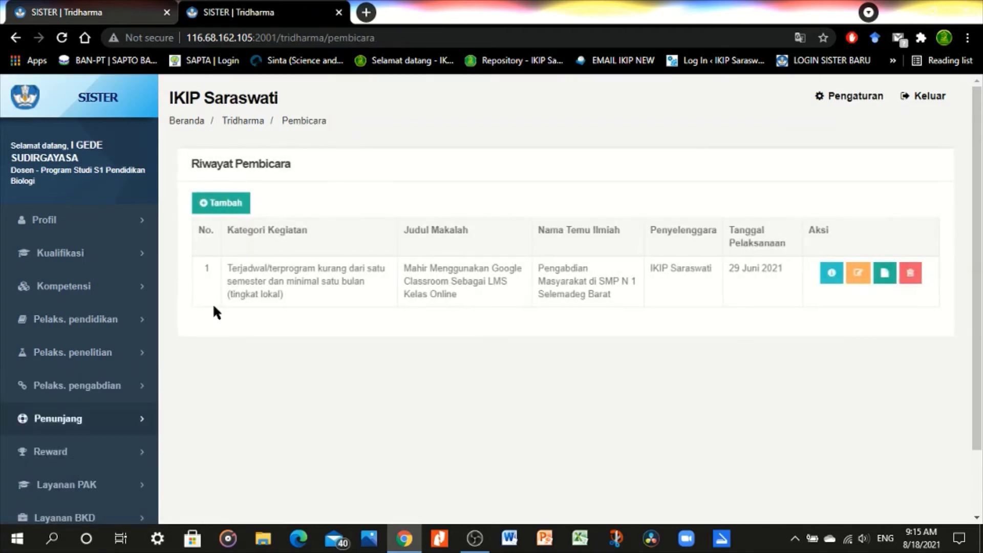
scroll(938, 134, "down", 2)
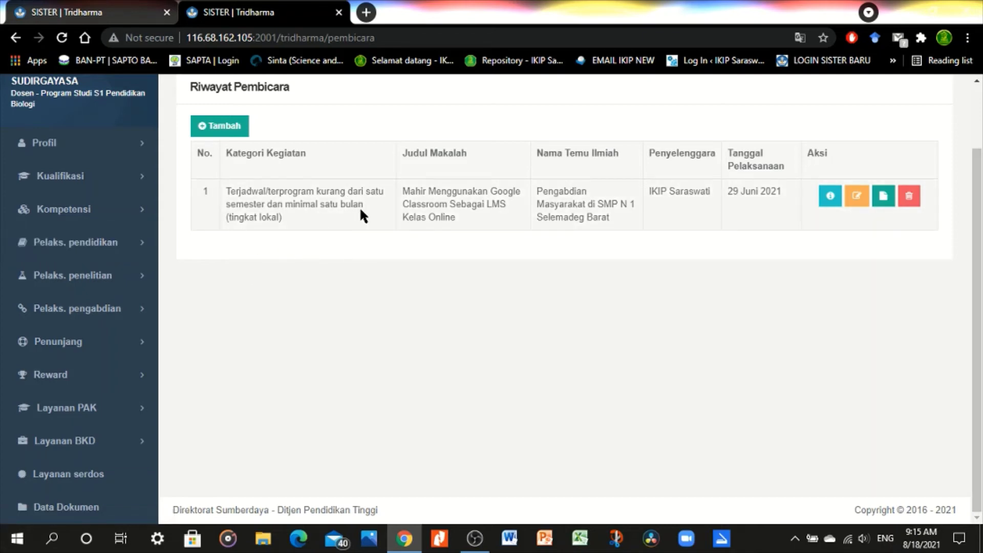
scroll(979, 208, "up", 2)
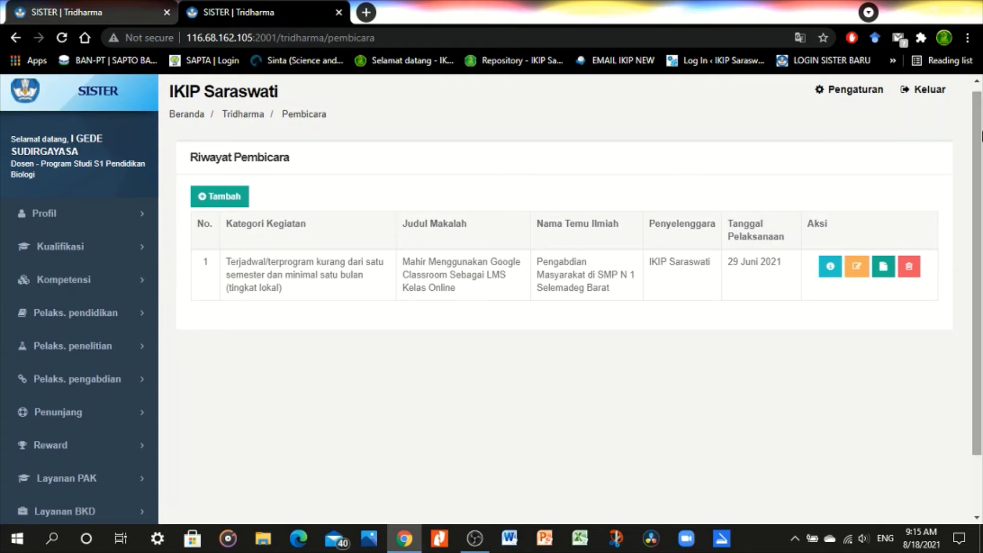
scroll(979, 233, "down", 2)
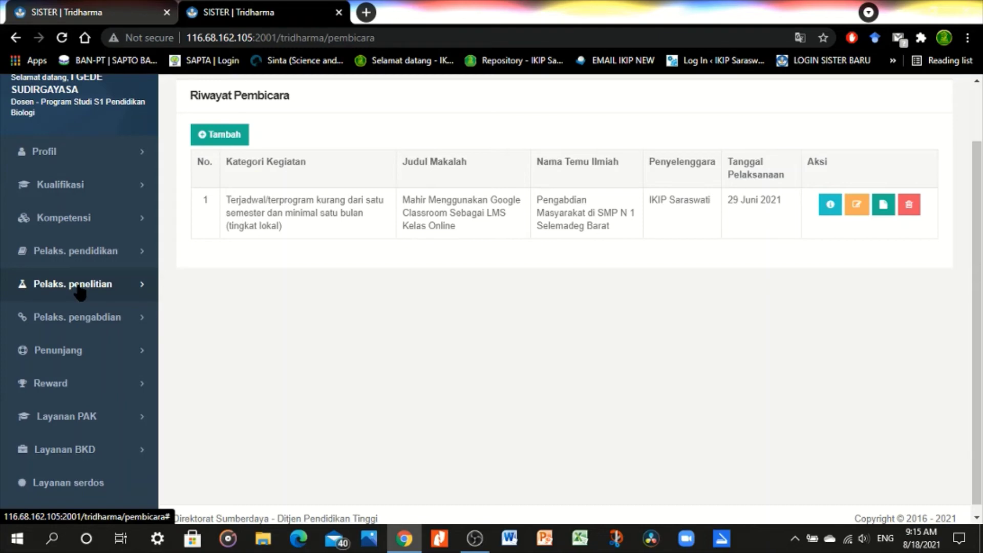
Open the form for adding a new Penunjang Lain entry.
left_click(65, 357)
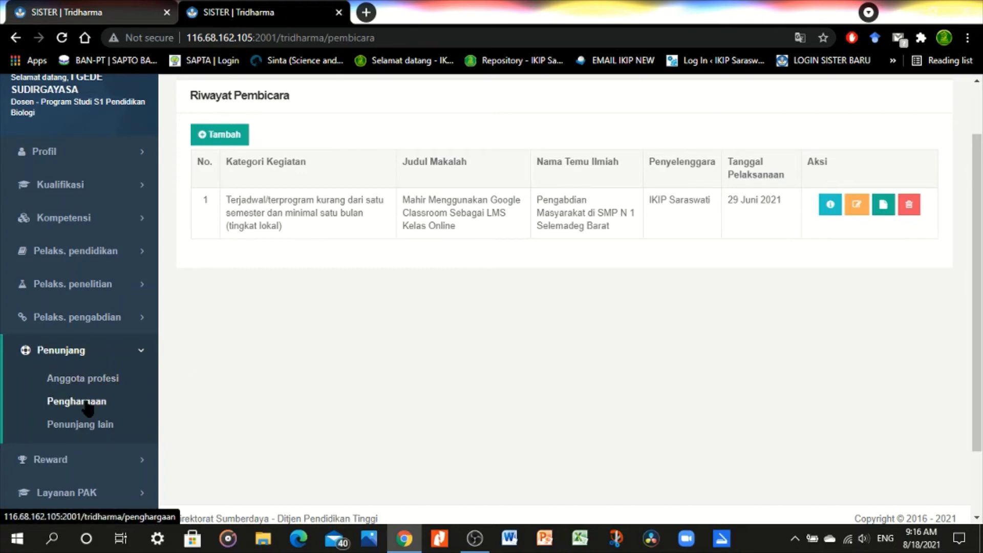
left_click(57, 428)
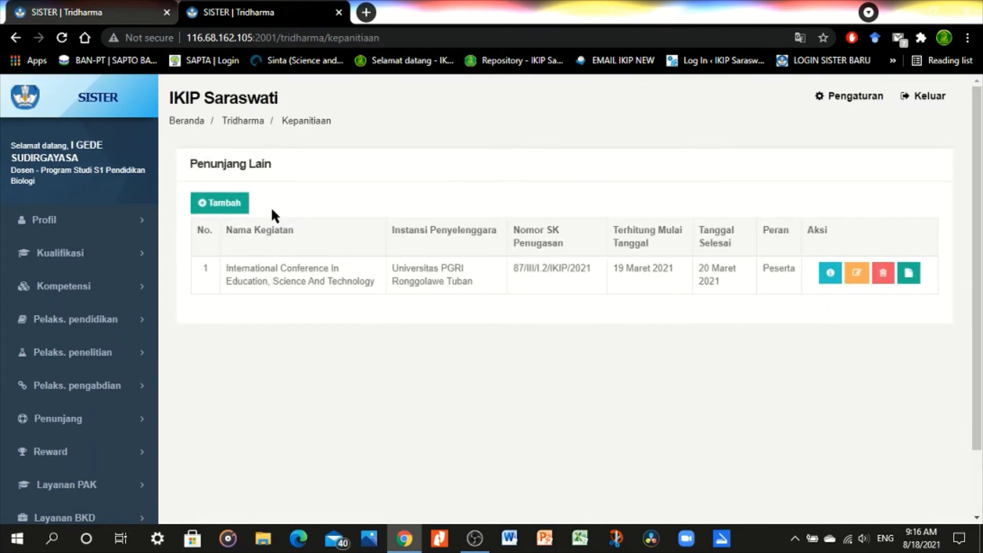
left_click(241, 205)
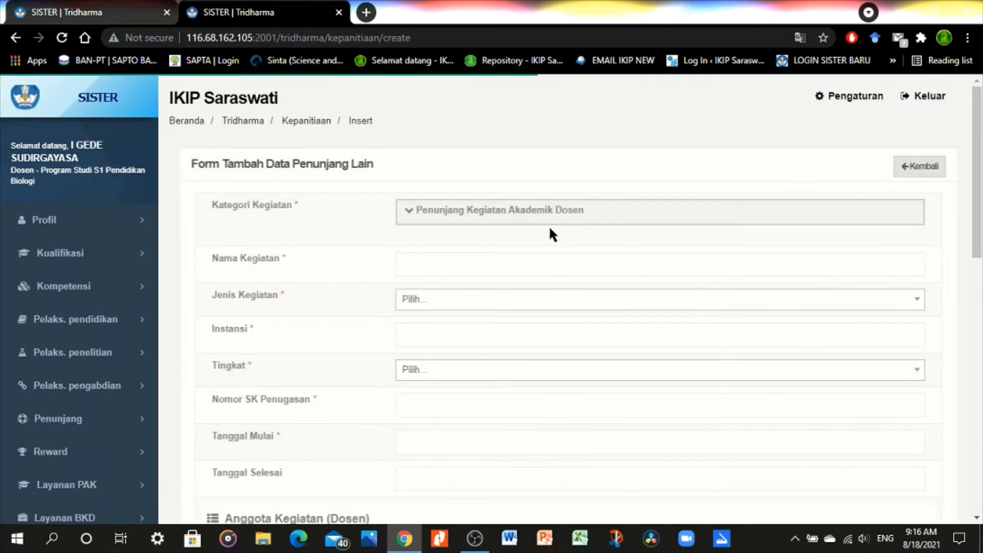
Expand the Penunjang Kegiatan Akademik Dosen categories in the Penunjang Lain form and review its fields and the Penunjang submenu.
left_click(469, 218)
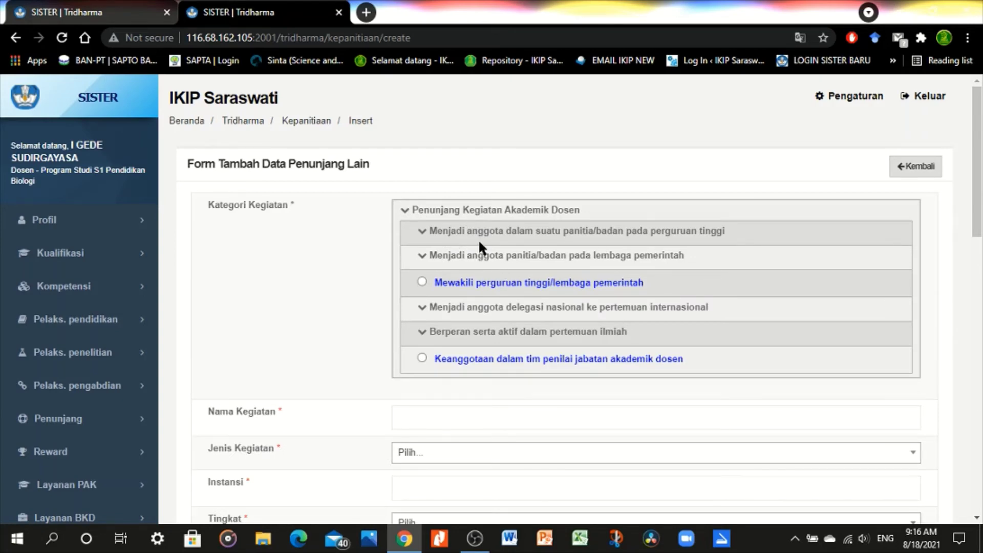
left_click_drag(979, 139, 981, 222)
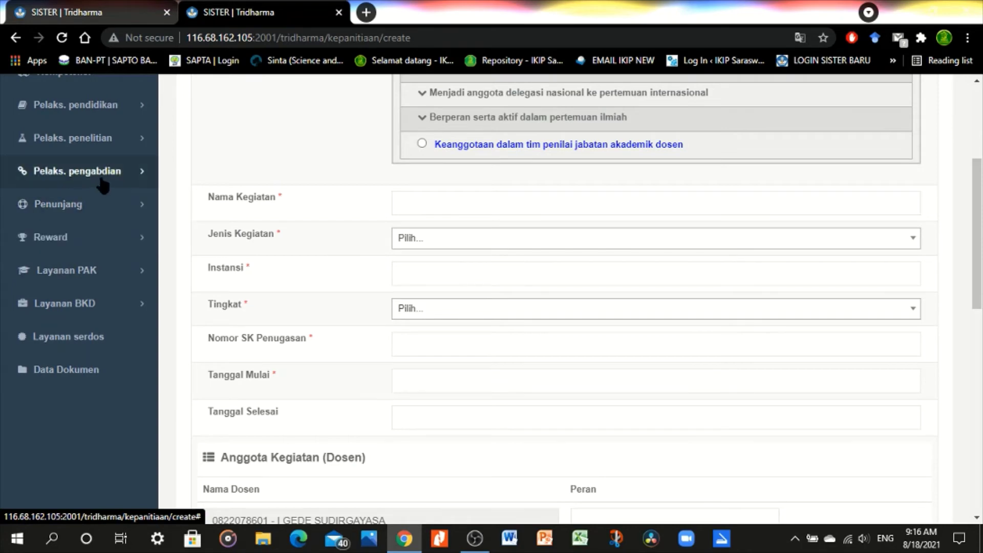
left_click(75, 214)
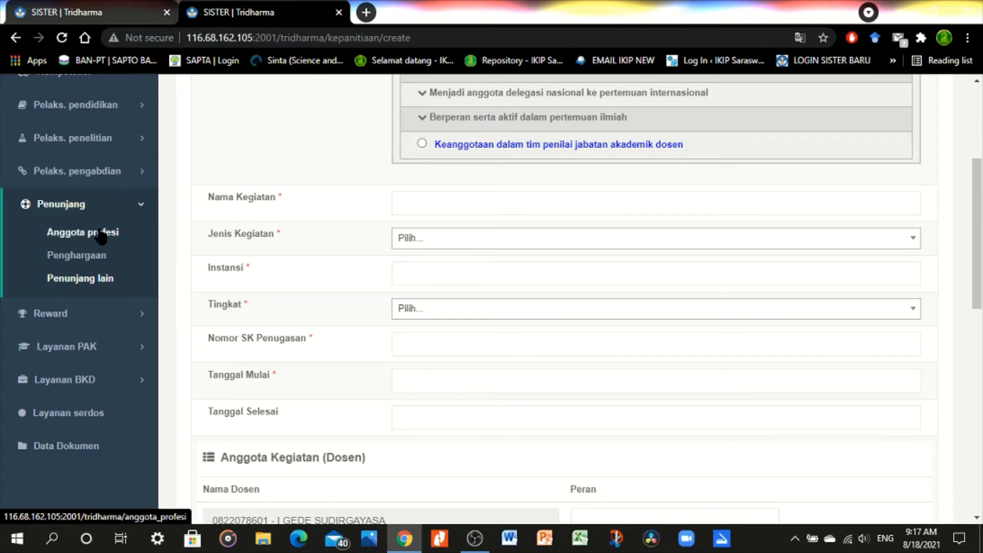
Open the Layanan BKD activity recap and view the Biodata in the 2020/2021 Genap Laporan Kinerja.
left_click(68, 385)
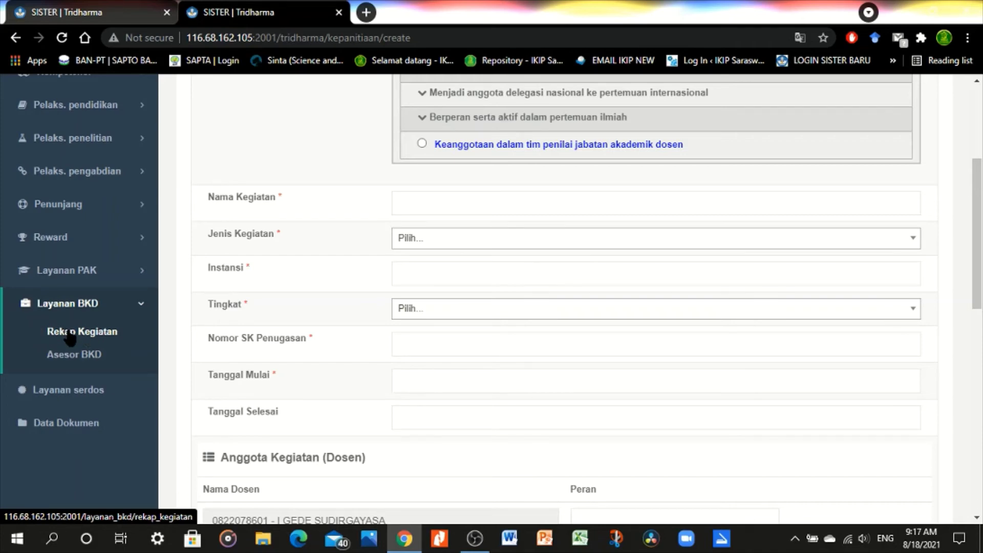
left_click(90, 338)
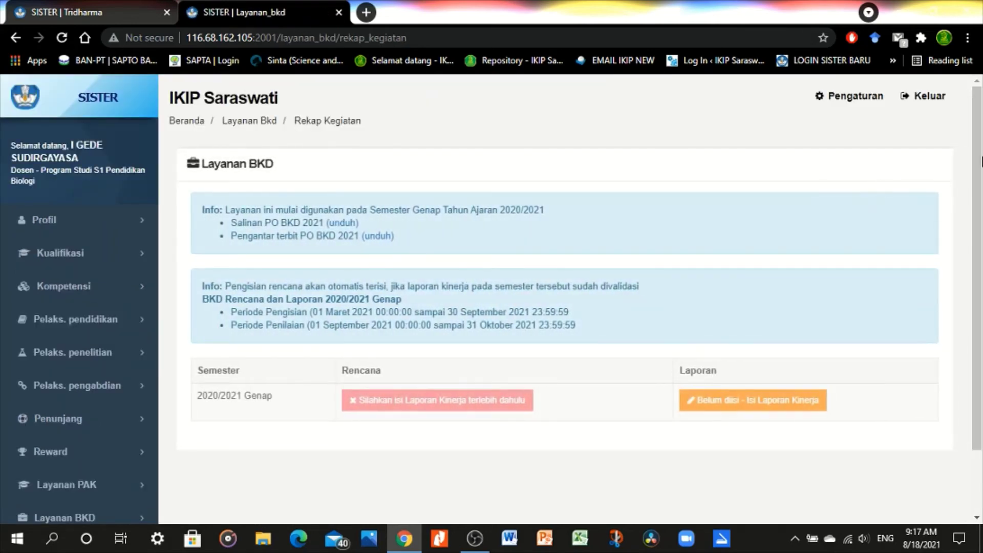
scroll(457, 281, "down", 2)
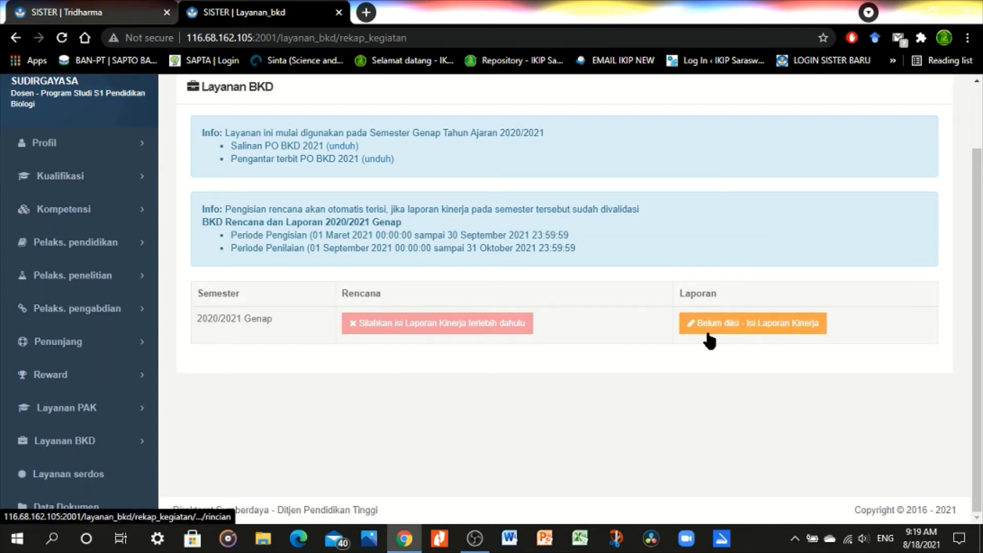
left_click(781, 327)
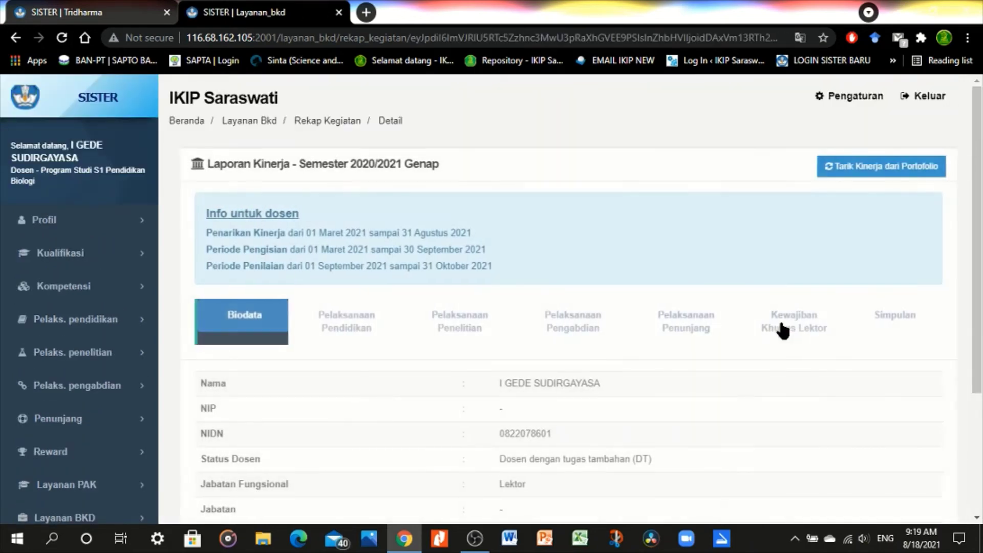
left_click_drag(982, 153, 982, 262)
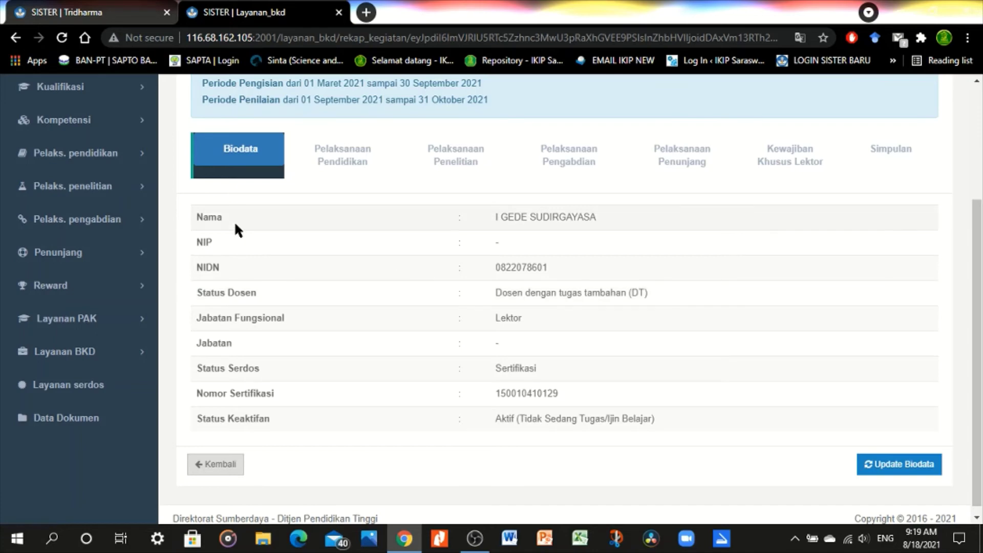
View the Tugas Tambahan list under Pelaks. pendidikan.
left_click(83, 156)
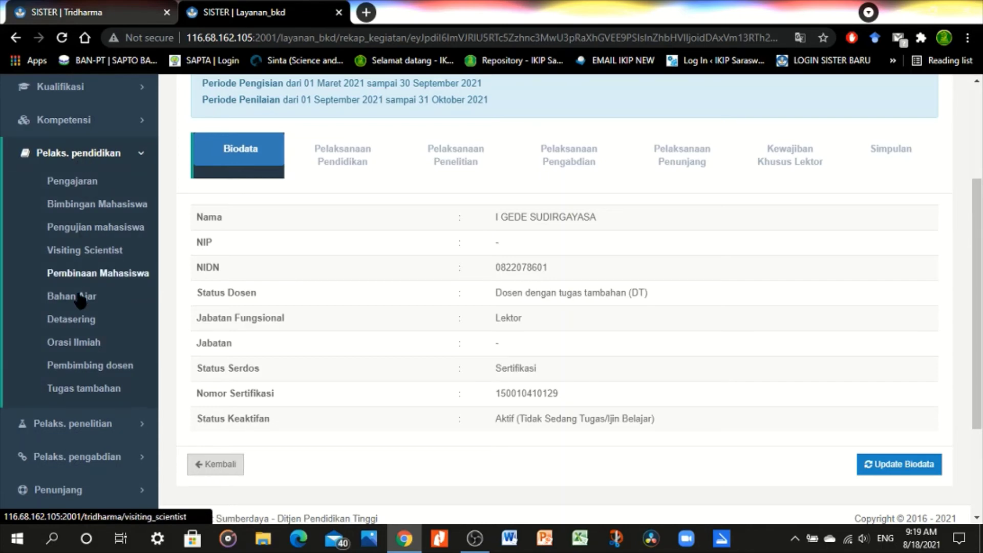
left_click(84, 390)
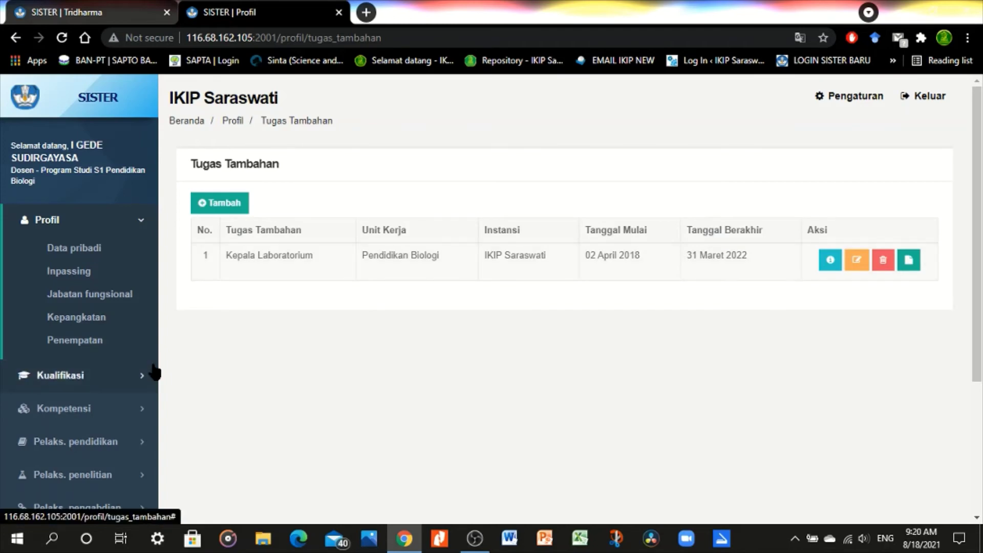
left_click_drag(981, 135, 982, 203)
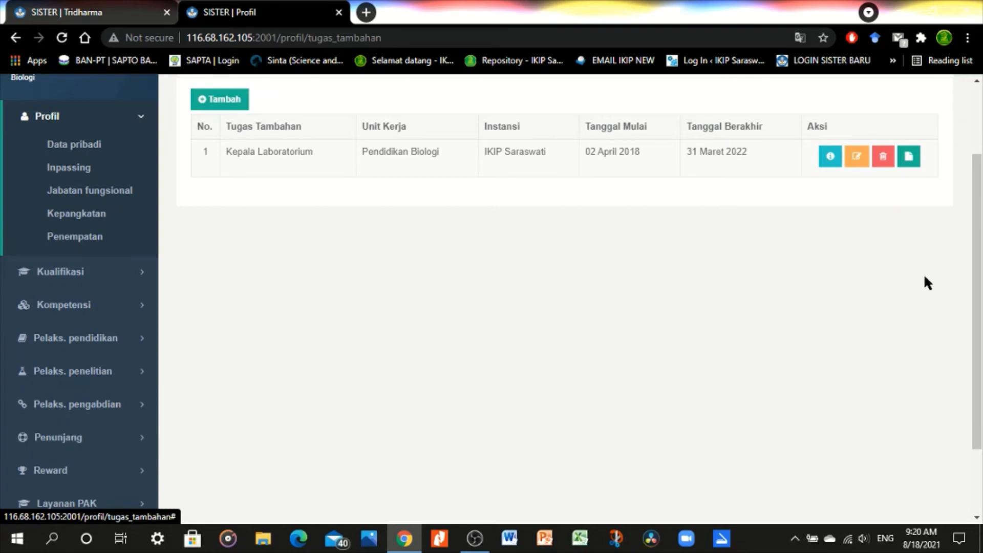
Return to the Layanan BKD Rekap Kegiatan and reopen the Laporan Kinerja for semester 2020/2021 Genap.
scroll(928, 283, "down", 2)
left_click(67, 441)
scroll(55, 442, "down", 2)
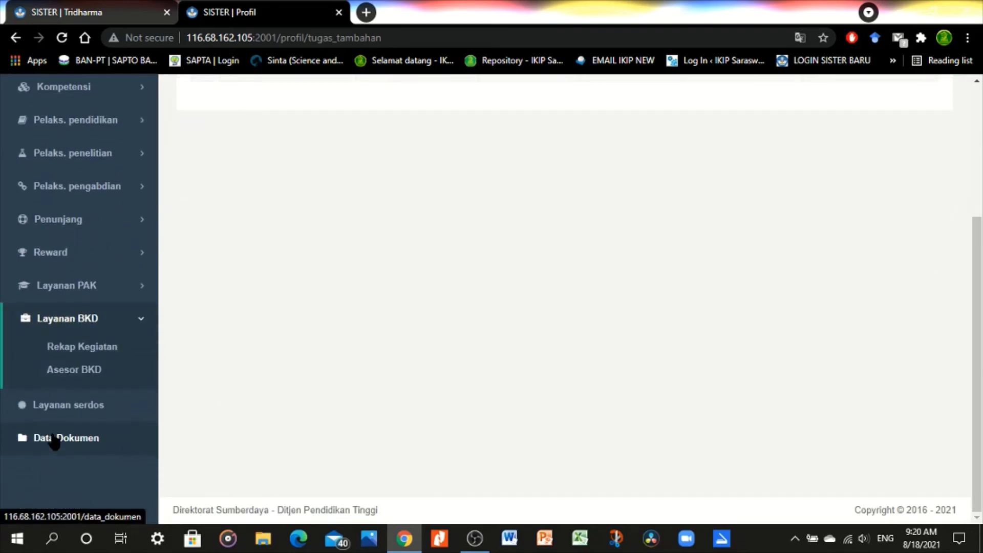
left_click(82, 347)
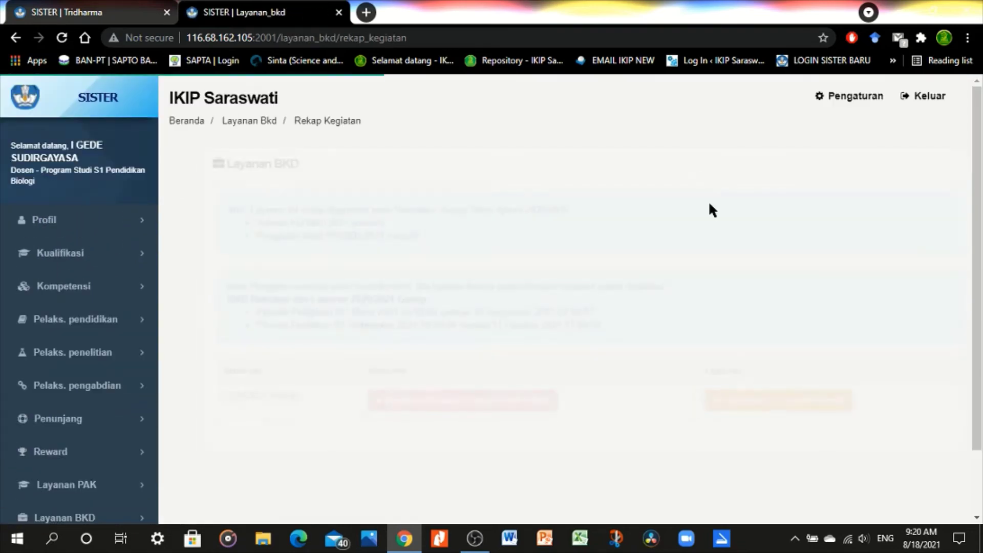
left_click(762, 404)
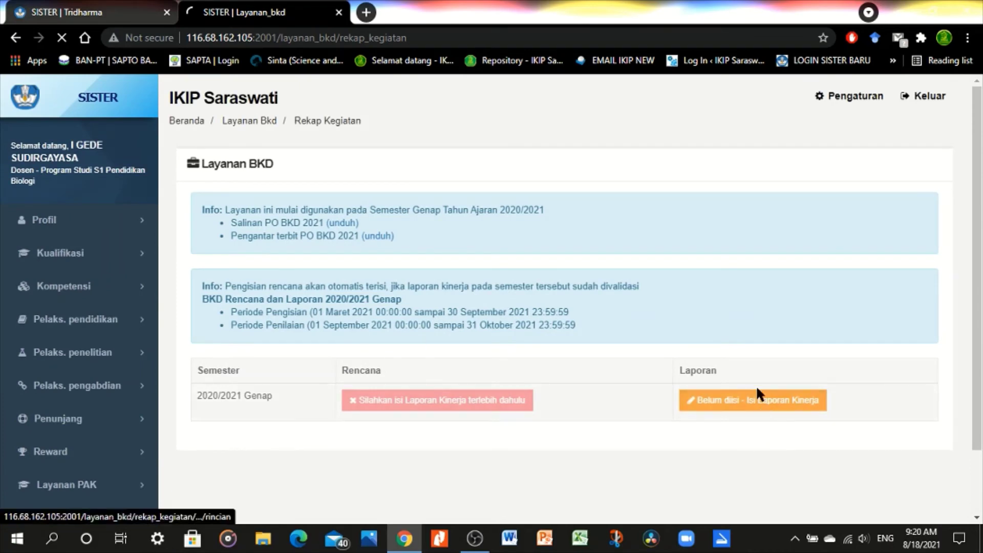
scroll(564, 308, "down", 2)
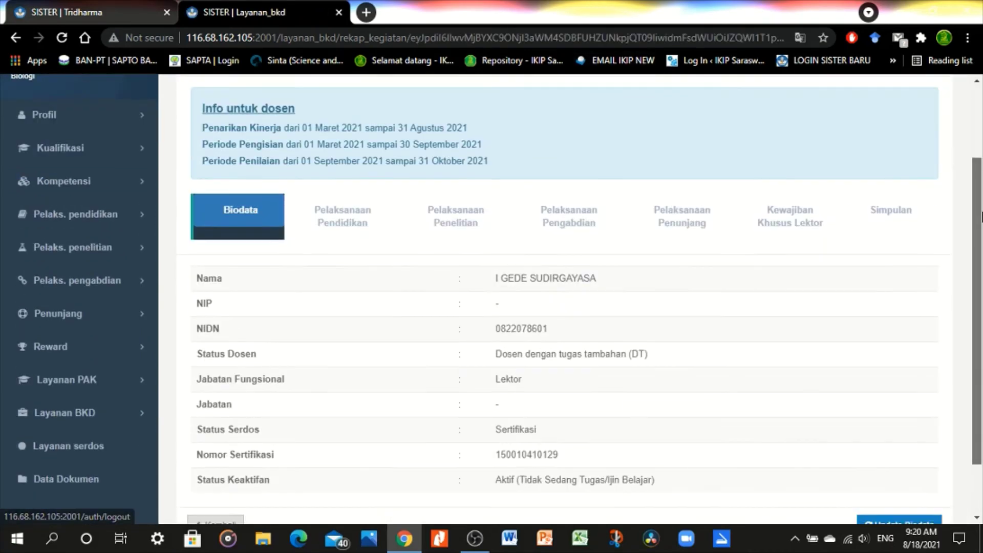
scroll(563, 307, "down", 2)
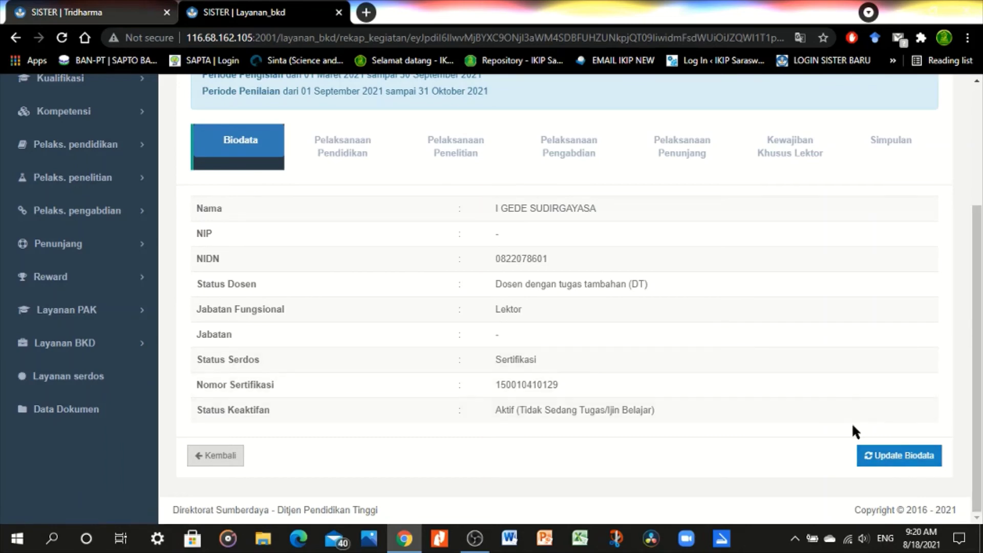
Update the biodata in the Laporan Kinerja, dismiss the notice and review the biodata entries.
left_click(900, 457)
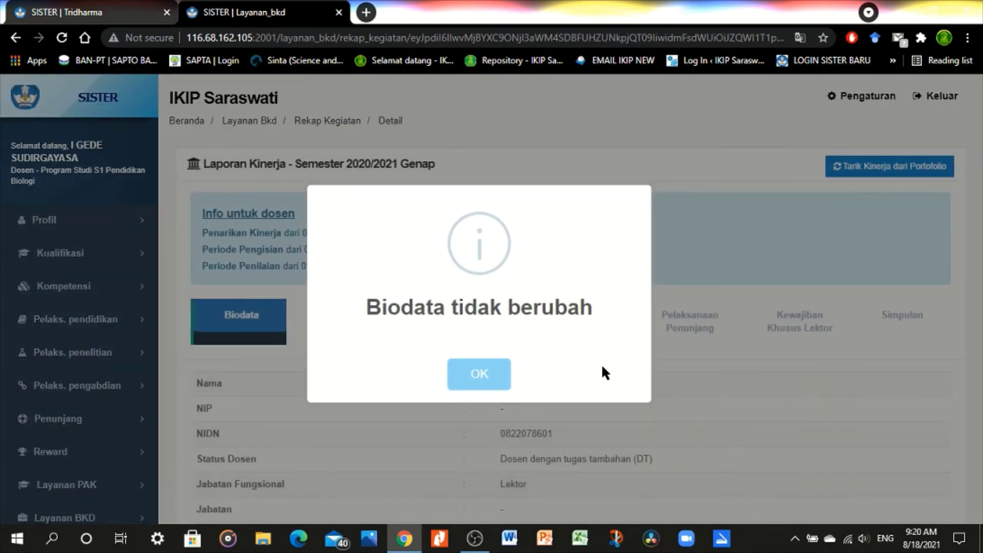
left_click(484, 376)
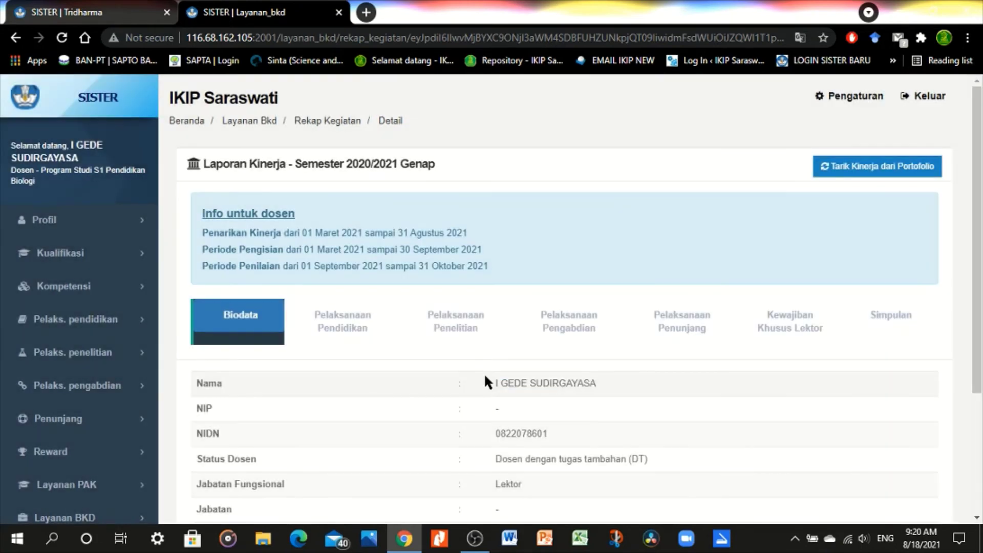
scroll(982, 199, "down", 3)
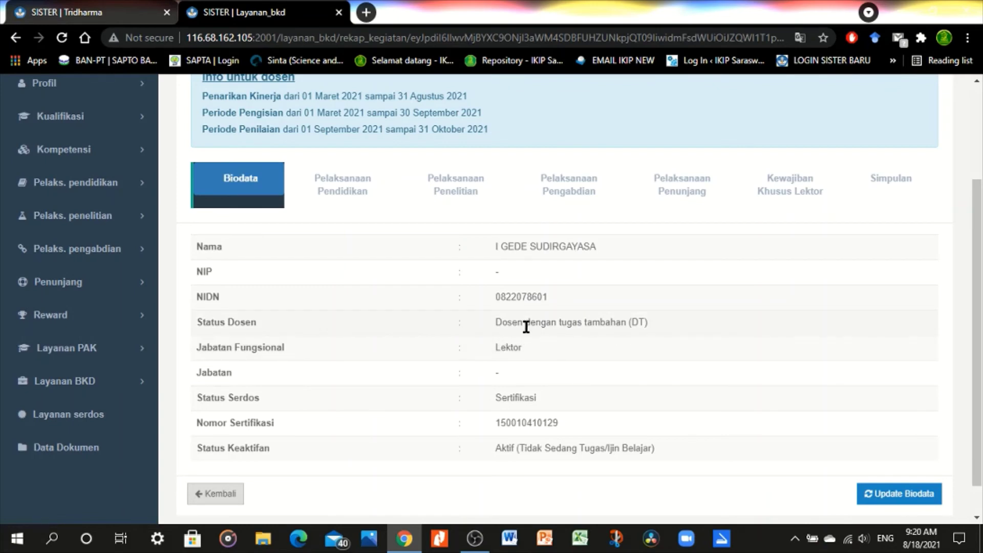
scroll(977, 230, "down", 1)
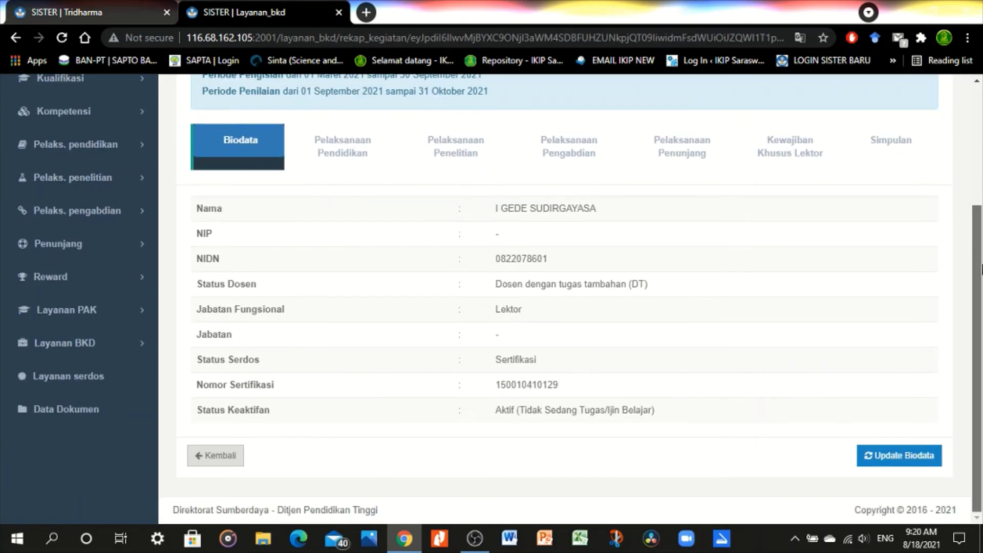
scroll(979, 246, "up", 4)
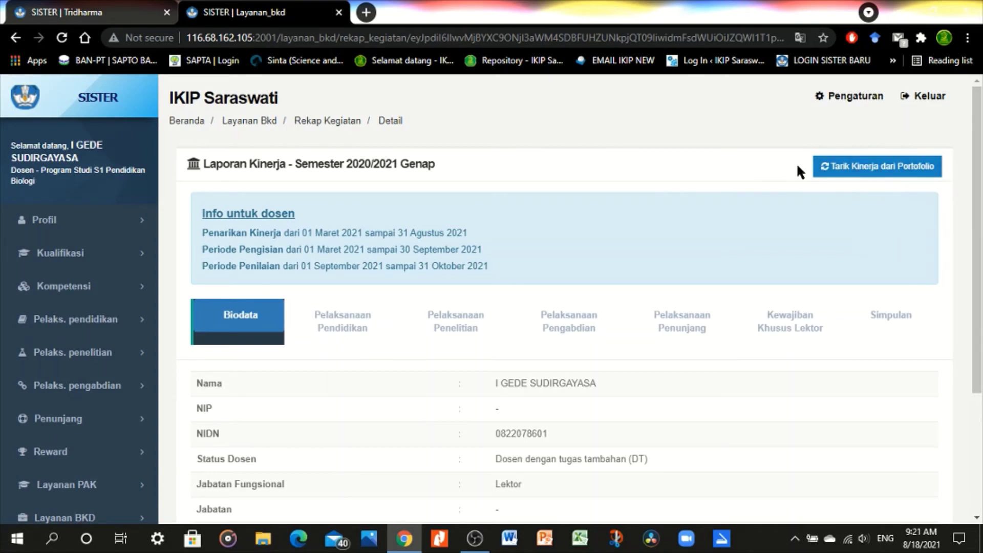
Pull the performance activities from the portfolio into the Laporan Kinerja and close the resulting notice.
left_click(874, 174)
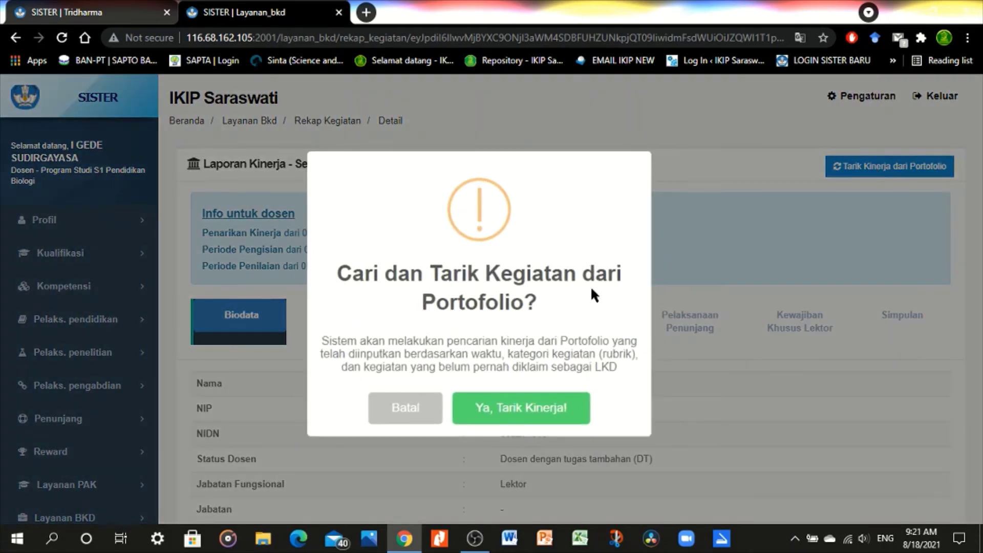
left_click(519, 412)
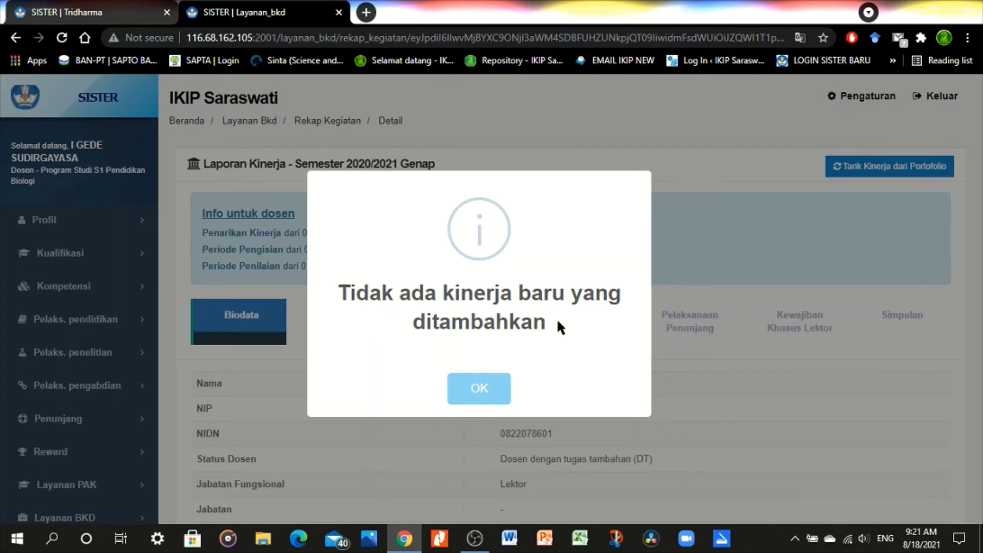
left_click(479, 390)
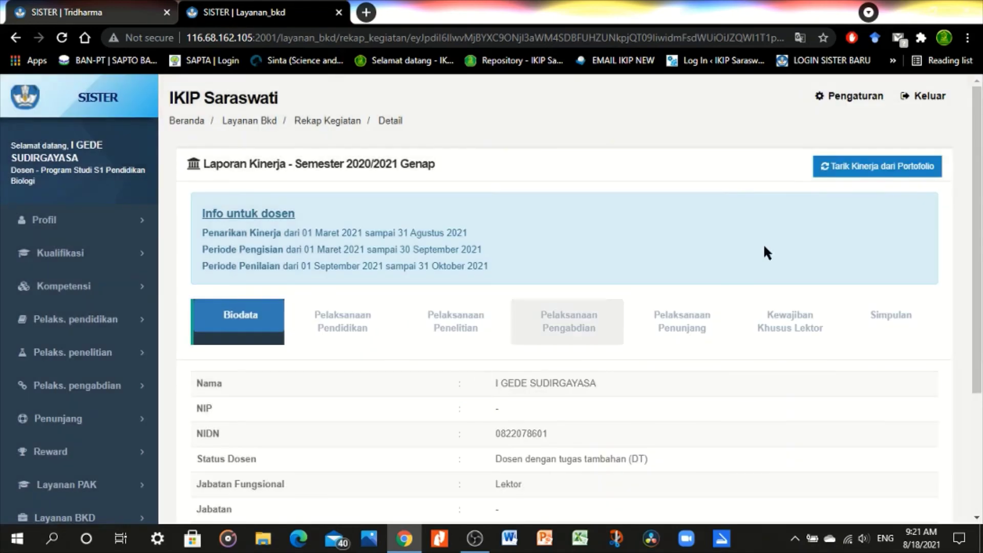
Open the report's Pelaksanaan Pendidikan section and examine its activity categories and claimed teaching courses.
scroll(978, 256, "down", 3)
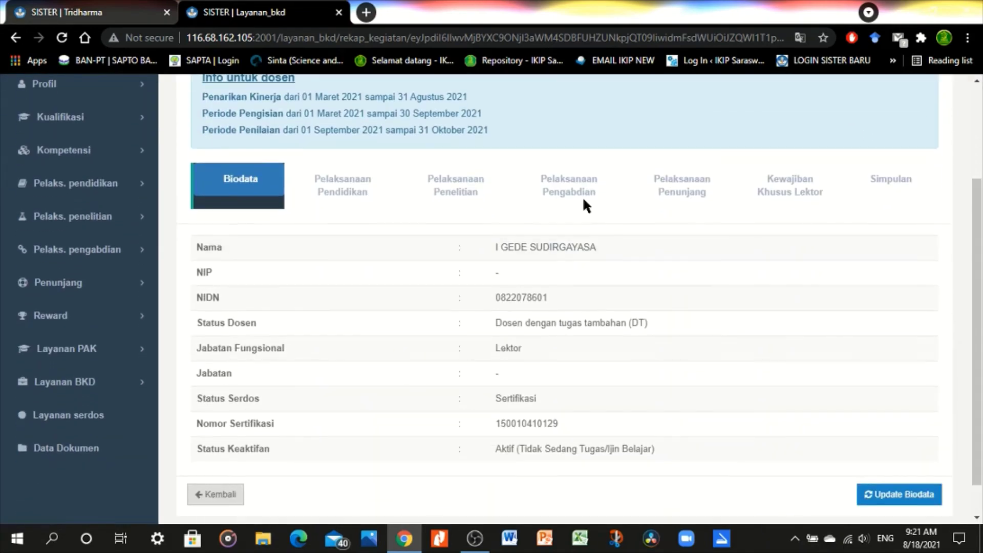
left_click(334, 197)
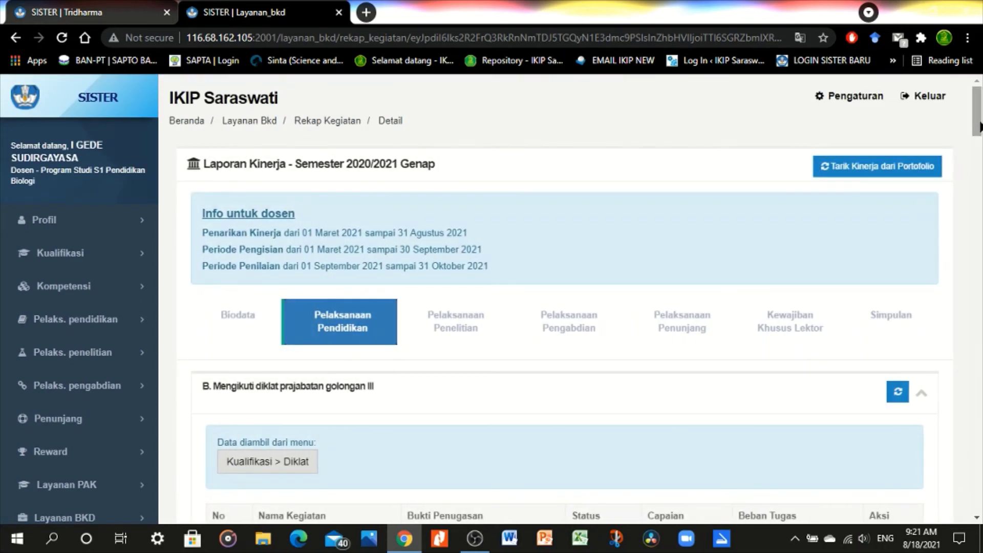
left_click_drag(981, 125, 981, 366)
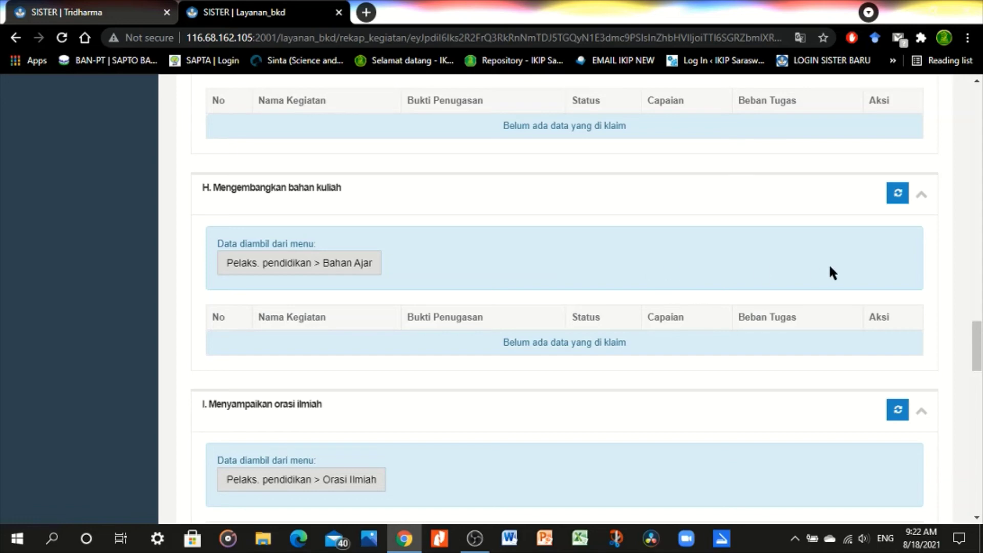
left_click_drag(981, 344, 982, 184)
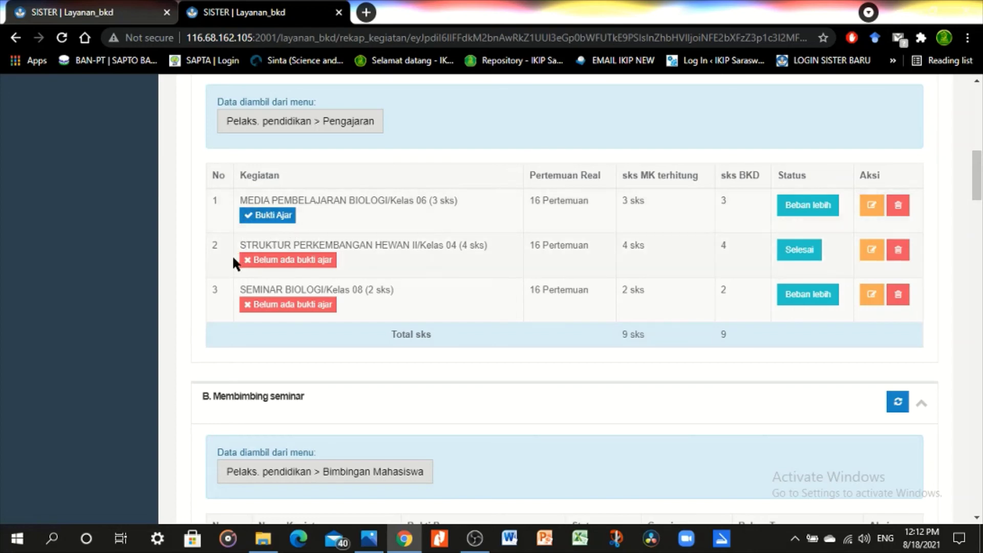
Open the teaching-evidence page for STRUKTUR PERKEMBANGAN HEWAN II and choose SK NGAJAR BIOLOGI.pdf as the file to upload.
left_click(282, 263)
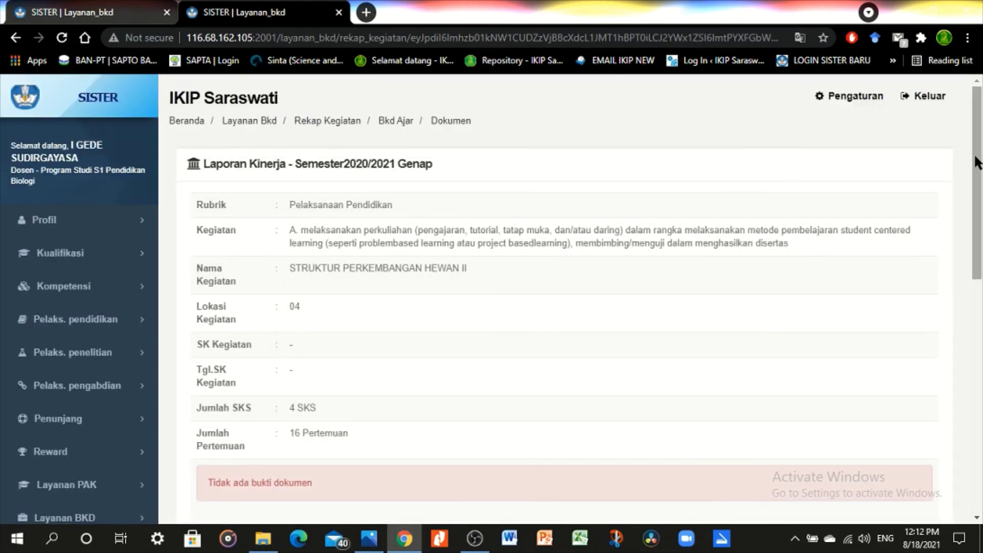
left_click_drag(979, 159, 982, 360)
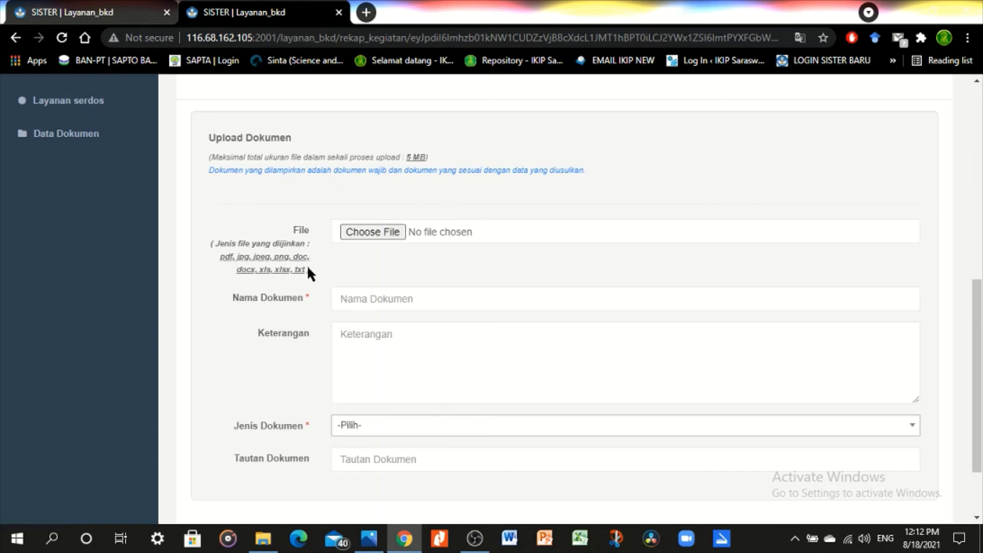
left_click(366, 231)
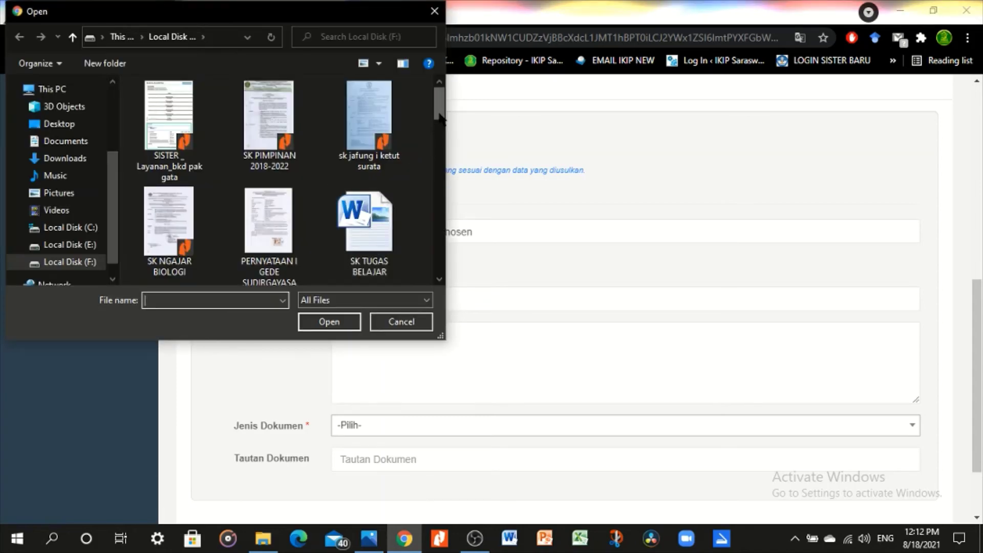
scroll(300, 168, "down", 1)
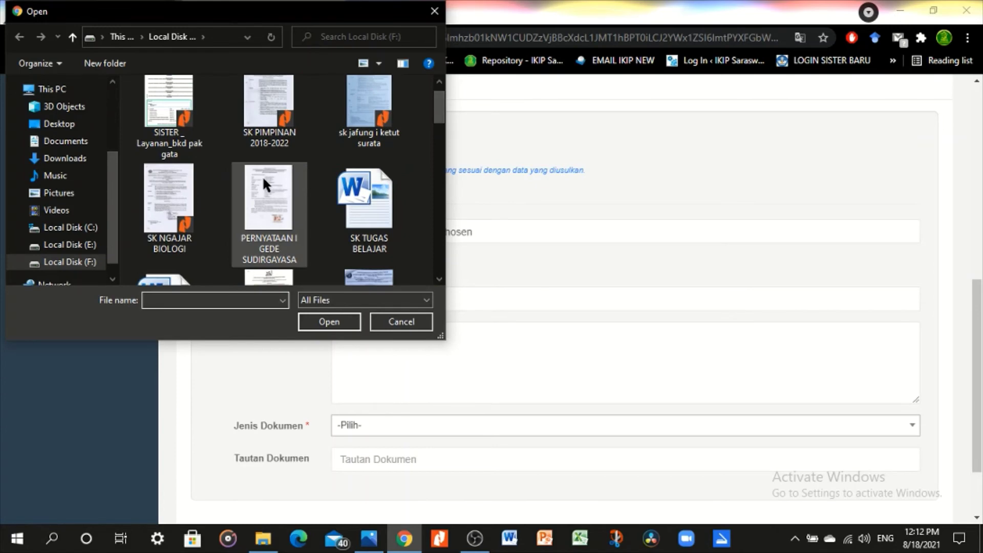
left_click(175, 186)
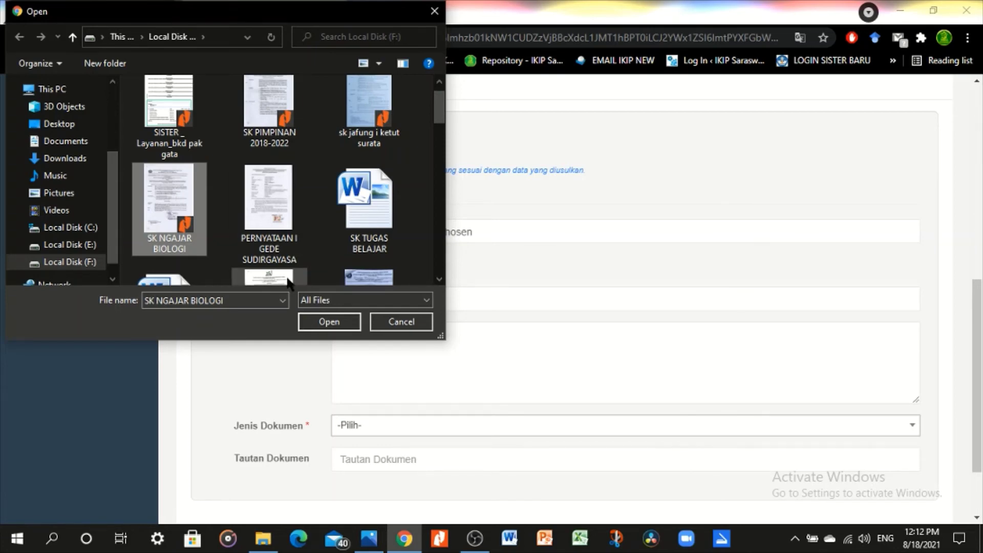
left_click(325, 325)
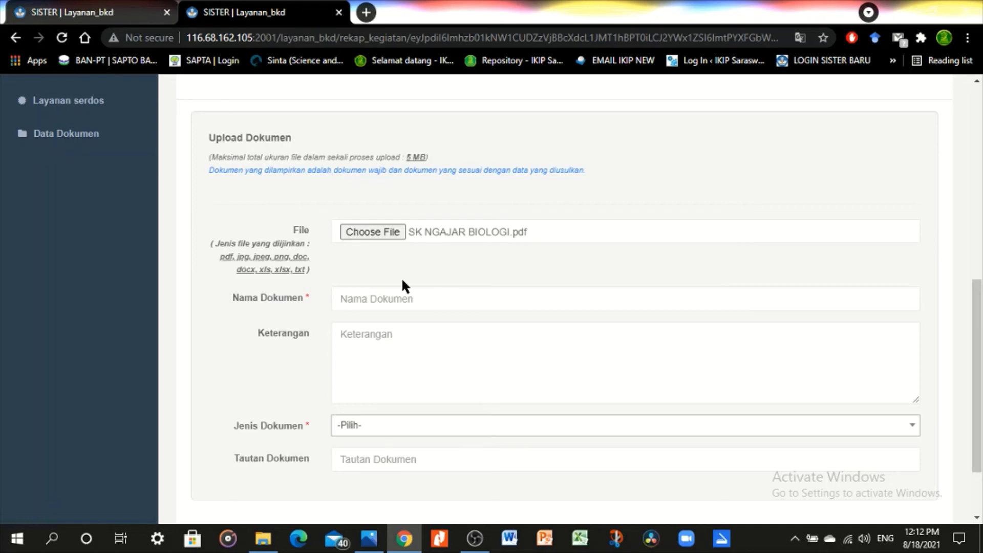
Name the evidence document SK PENGAMPU MATA KULIAH and set its Jenis Dokumen to SK Penugasan.
left_click(357, 300)
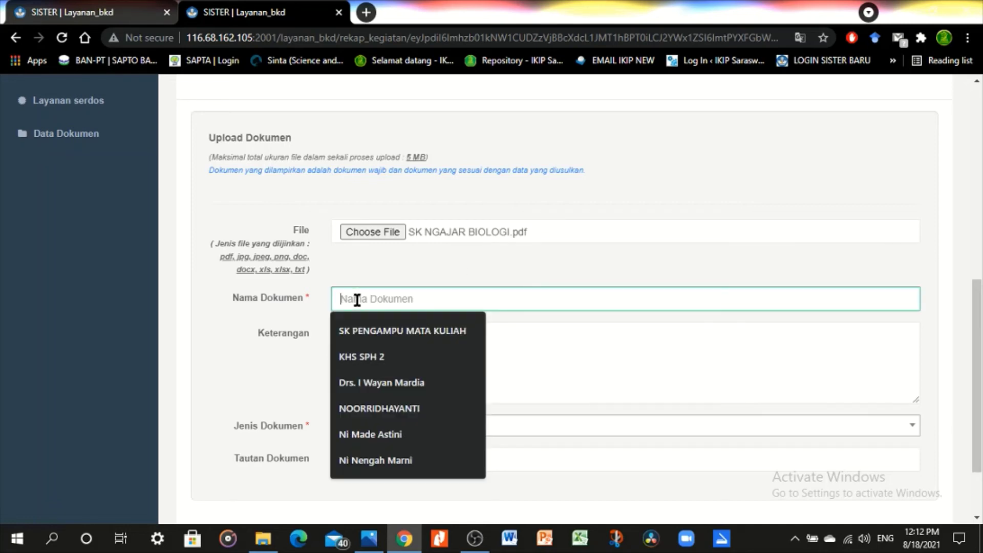
left_click(382, 331)
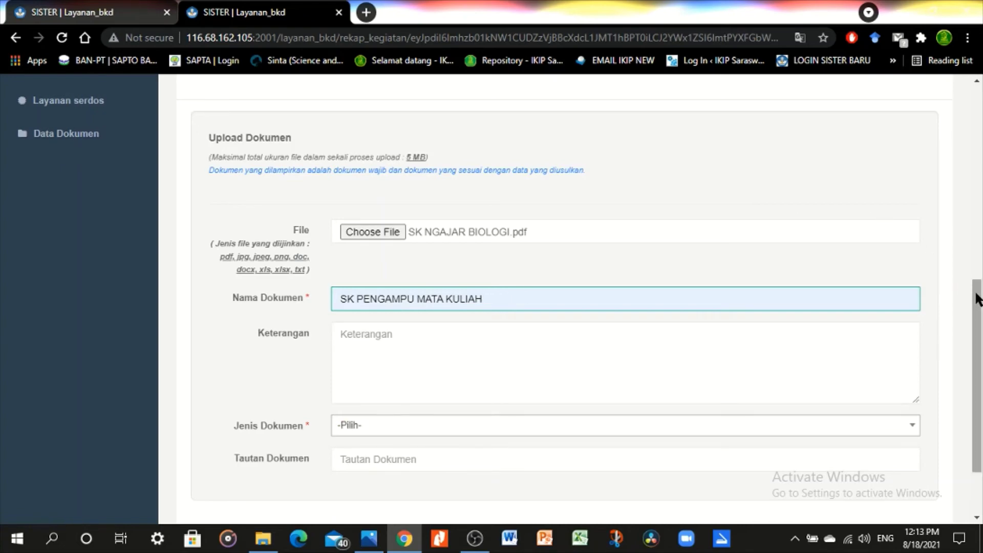
left_click_drag(978, 300, 979, 334)
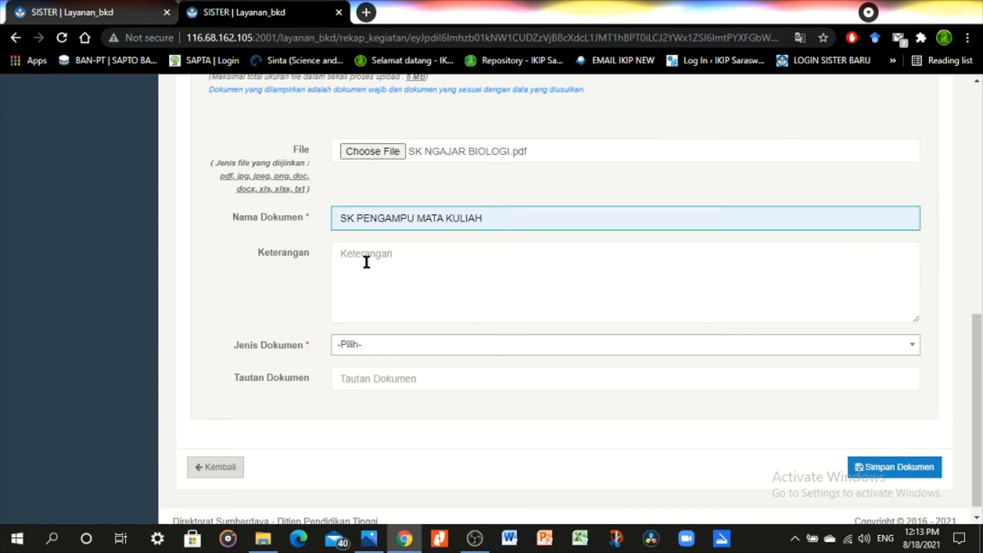
left_click(377, 352)
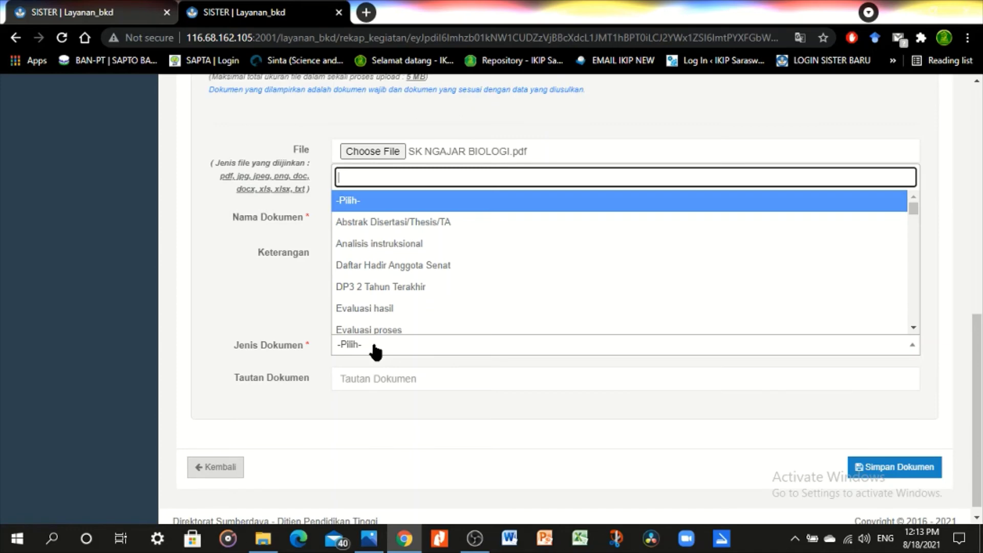
type("sk")
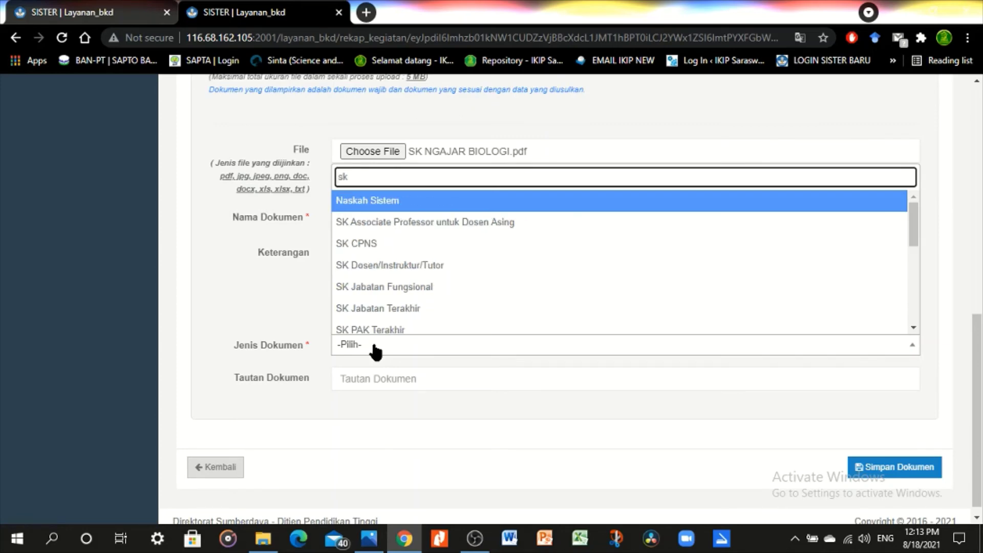
type(" pen")
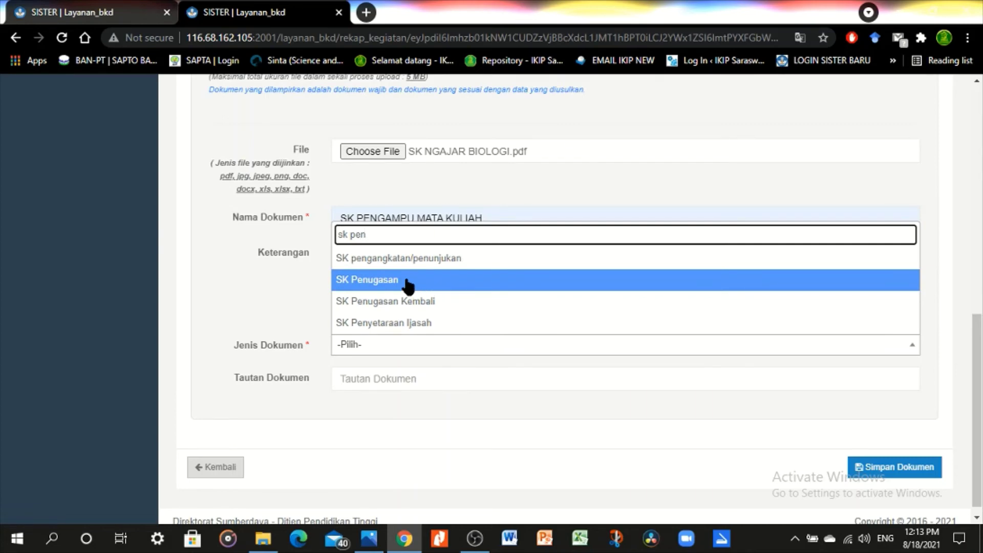
left_click(371, 281)
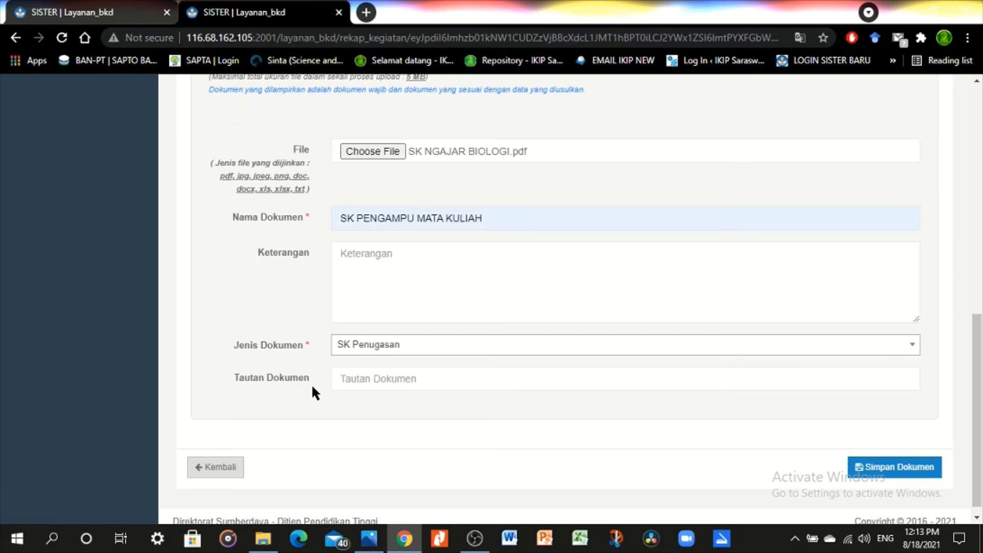
left_click(357, 381)
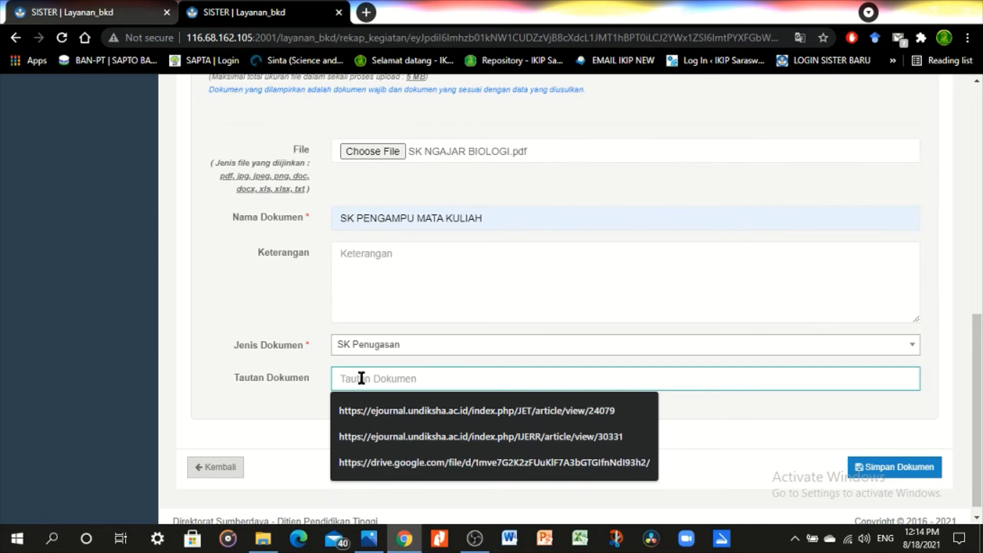
left_click(407, 410)
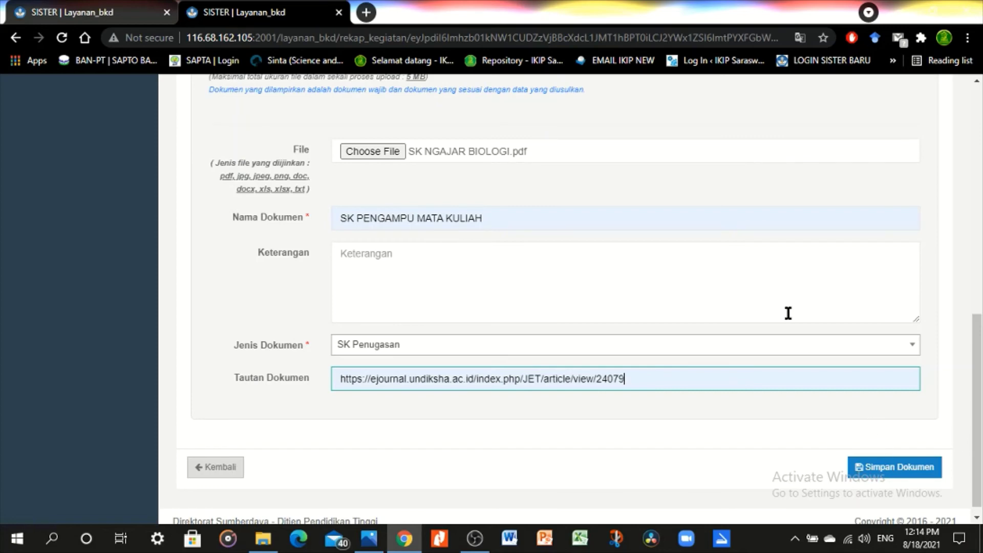
key("Return")
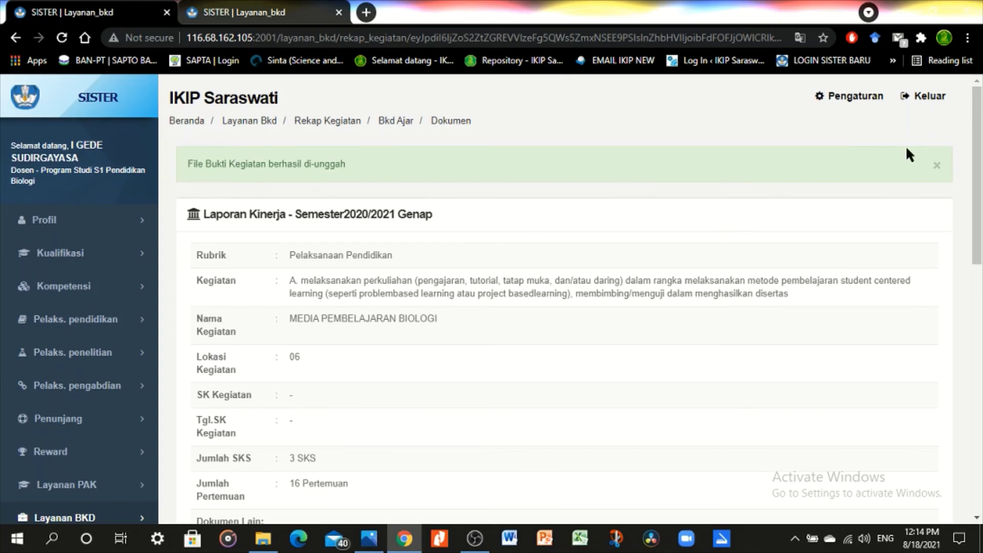
mouse_move(978, 156)
left_mouse_down()
mouse_move(978, 177)
mouse_move(982, 157)
left_mouse_up()
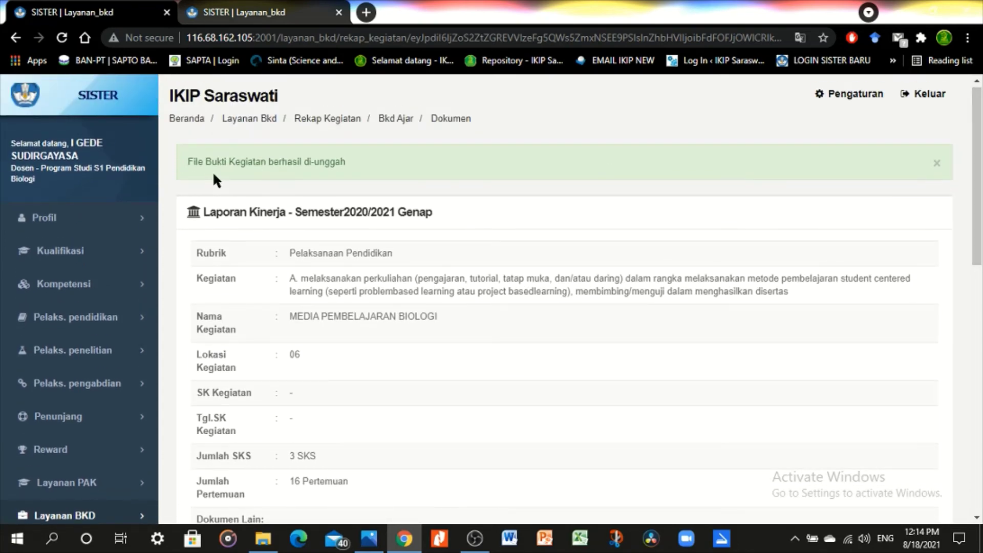
Return to the Laporan Kinerja and examine the Pelaksanaan Penelitian publications and the Pelaksanaan Pengabdian activity categories.
key("alt+Left")
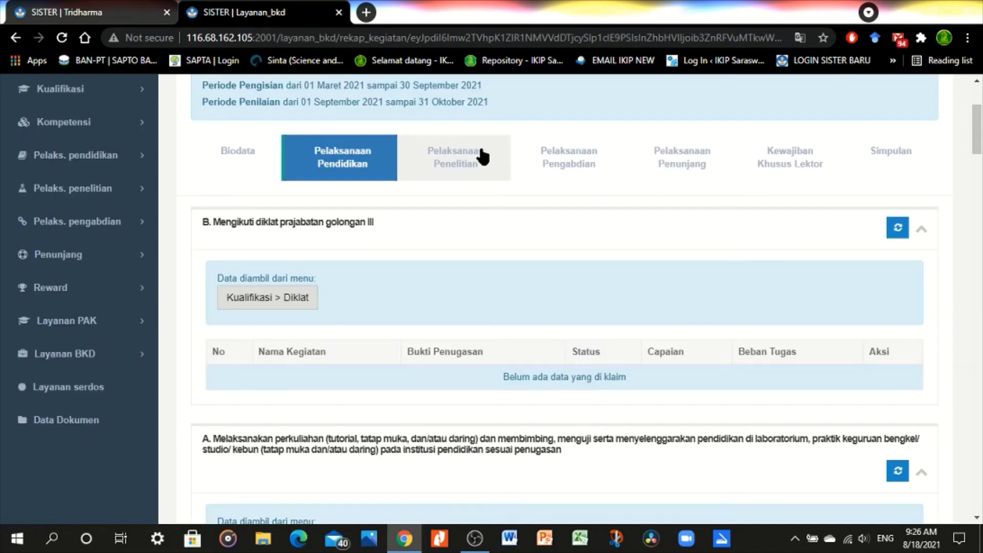
left_click(477, 157)
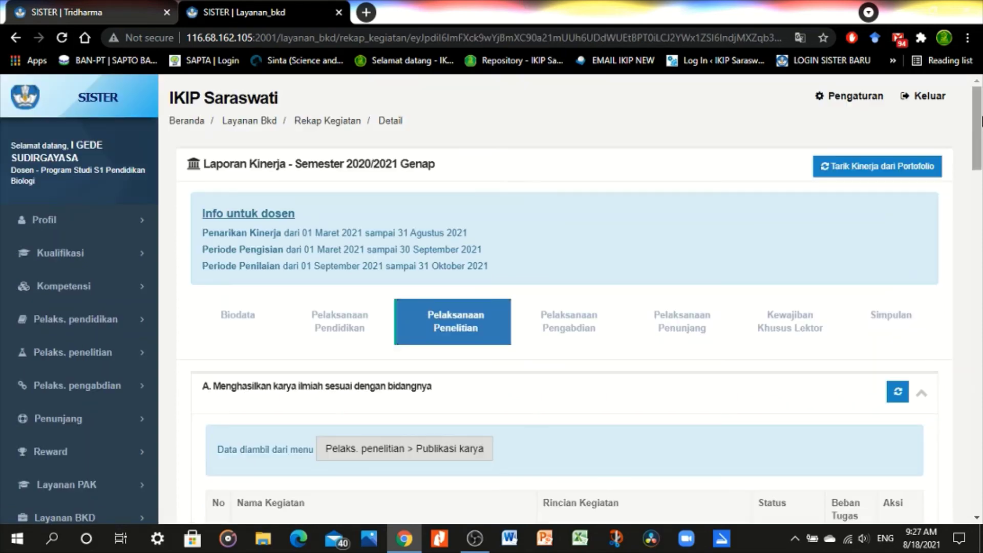
left_click_drag(981, 107, 982, 188)
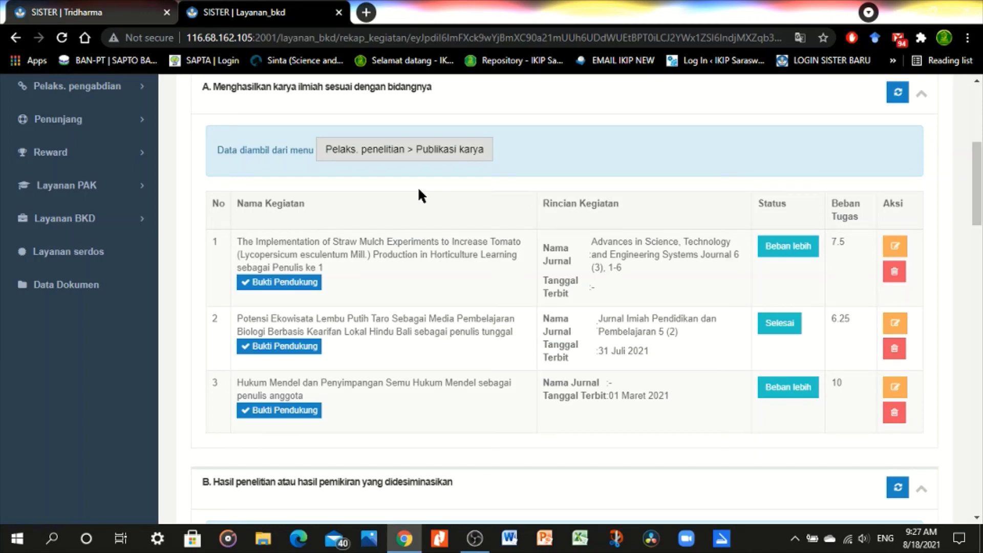
scroll(921, 174, "up", 2)
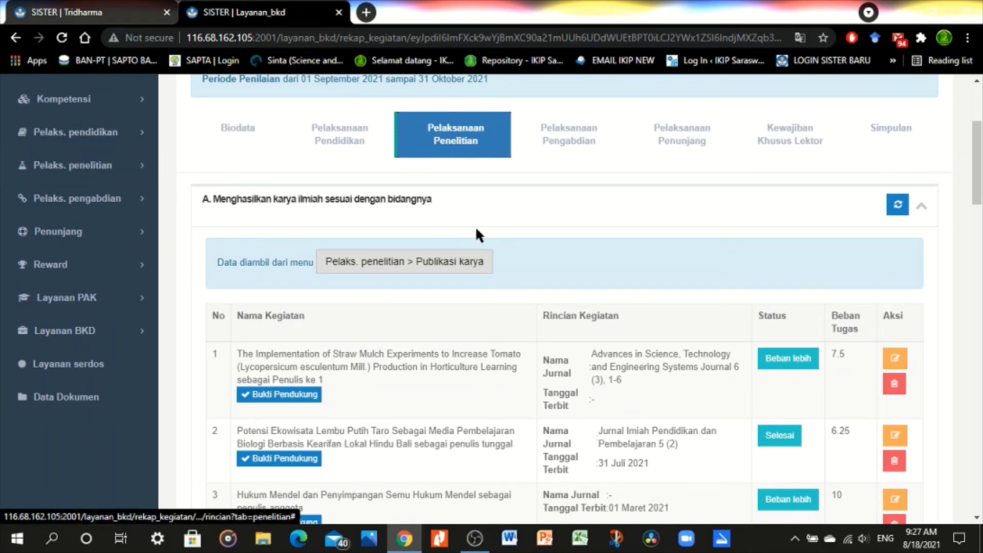
scroll(982, 187, "down", 2)
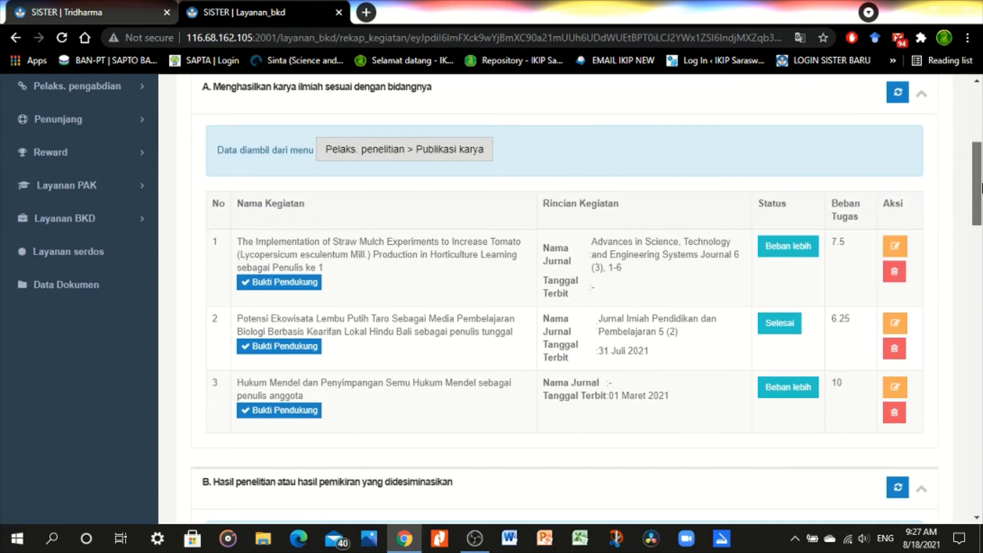
scroll(982, 189, "down", 1)
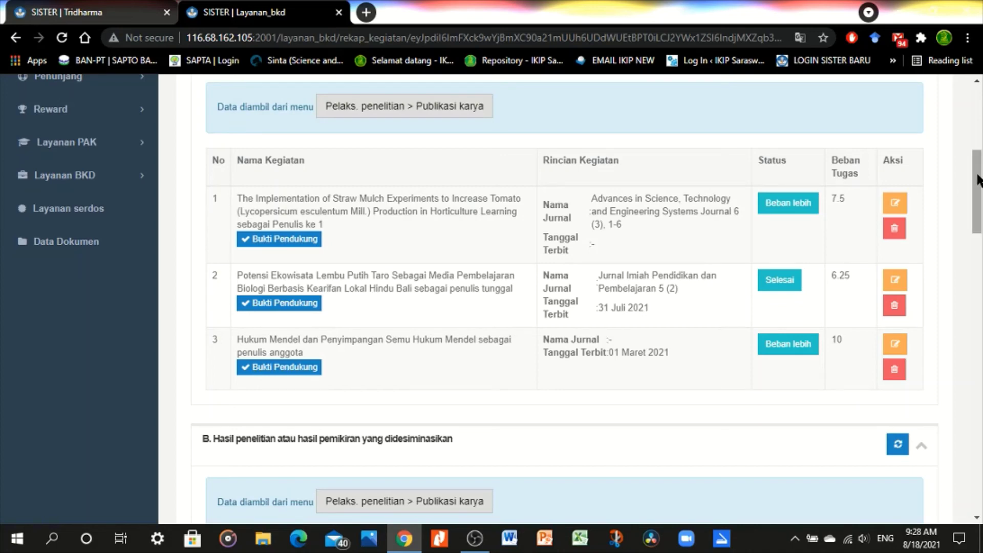
left_click_drag(978, 179, 981, 149)
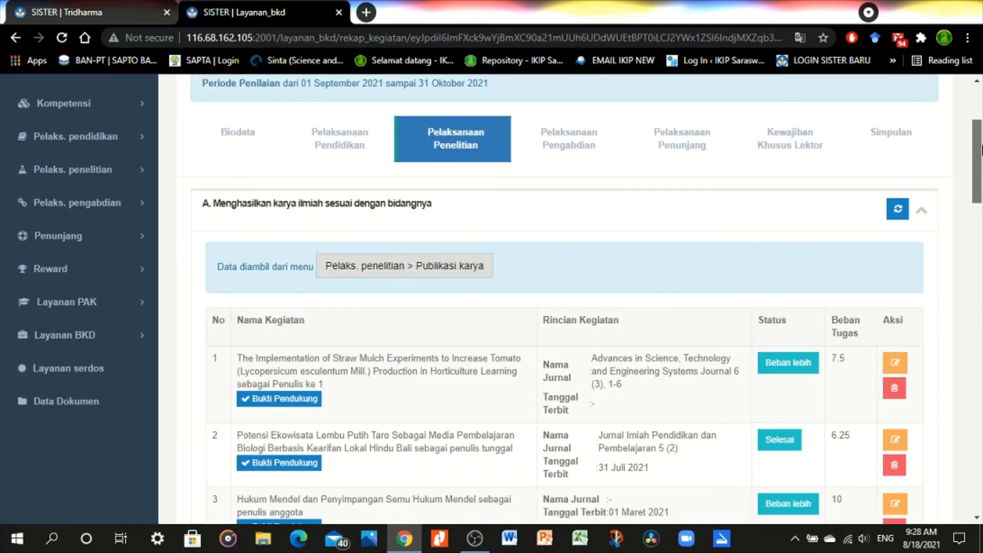
left_click(566, 136)
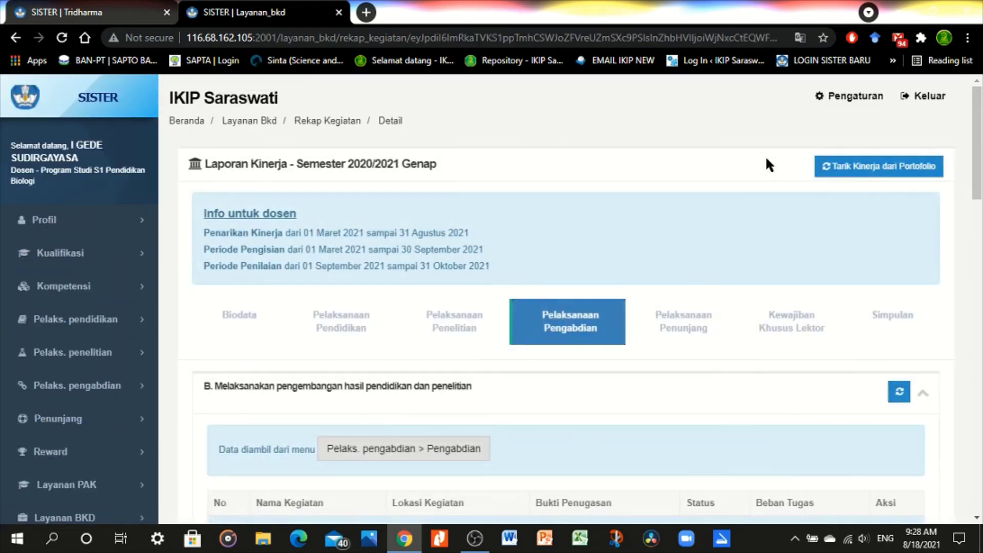
scroll(531, 179, "down", 3)
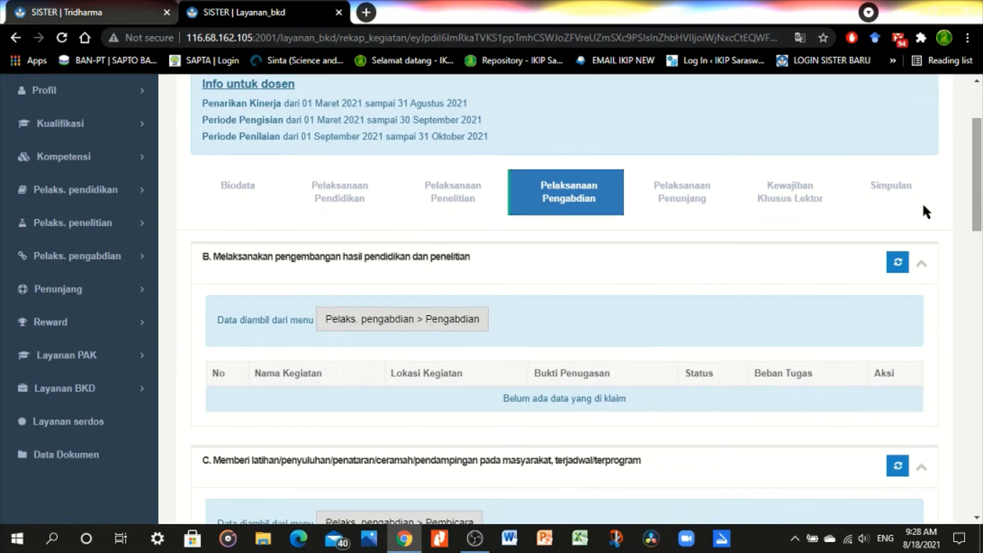
Open the Kewajiban Khusus Lektor section and examine the functional position's validity period, the minimum requirements and the claimed textbook entry.
left_click(789, 197)
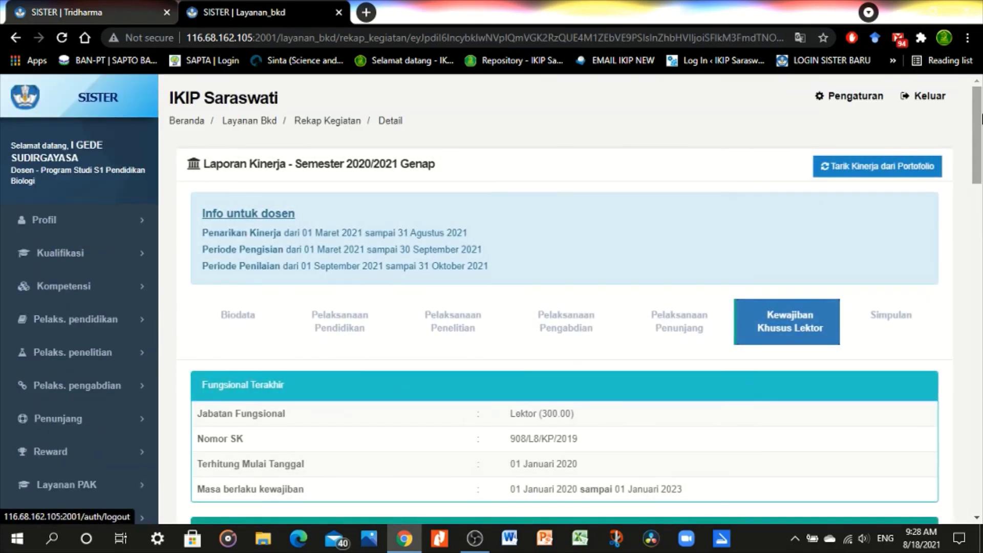
scroll(981, 128, "down", 1)
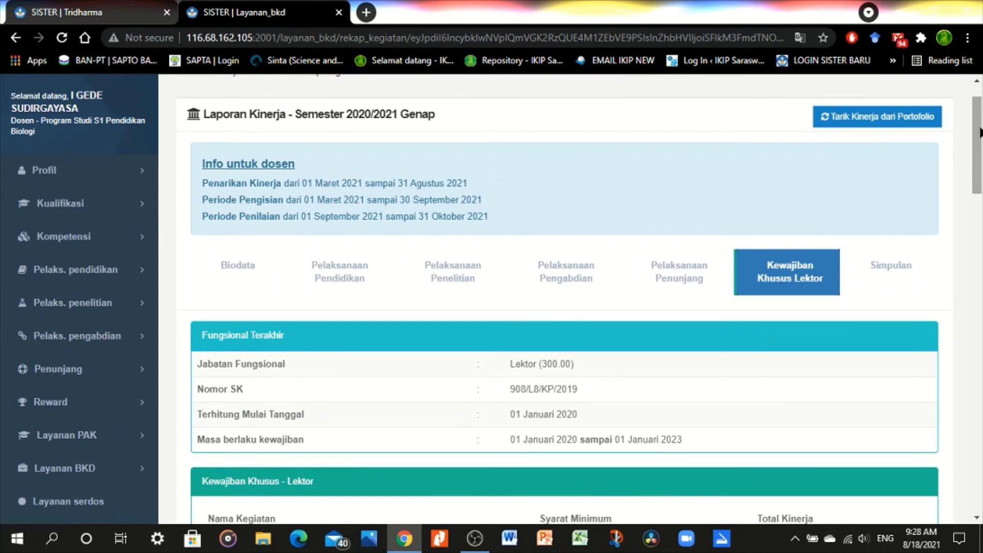
left_click_drag(981, 130, 982, 169)
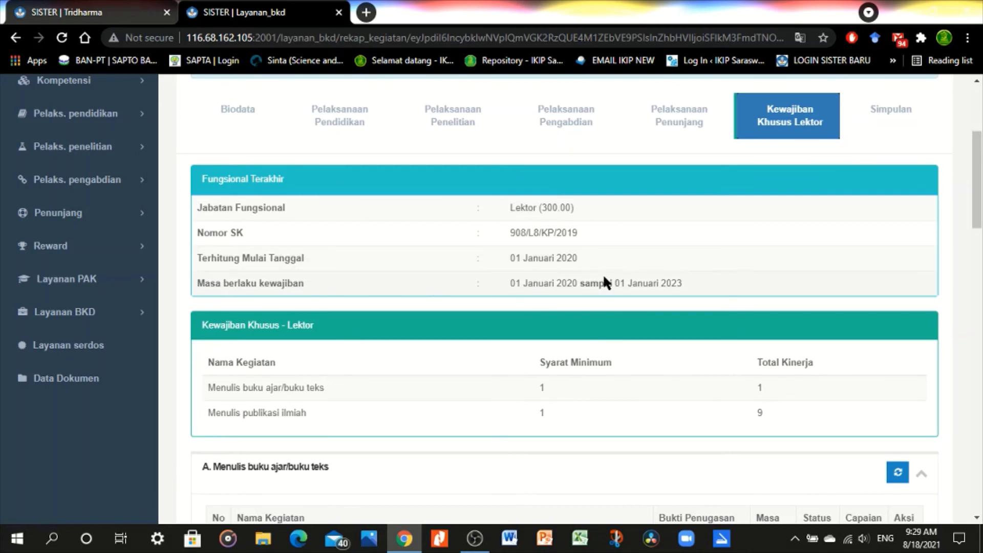
scroll(979, 177, "down", 1)
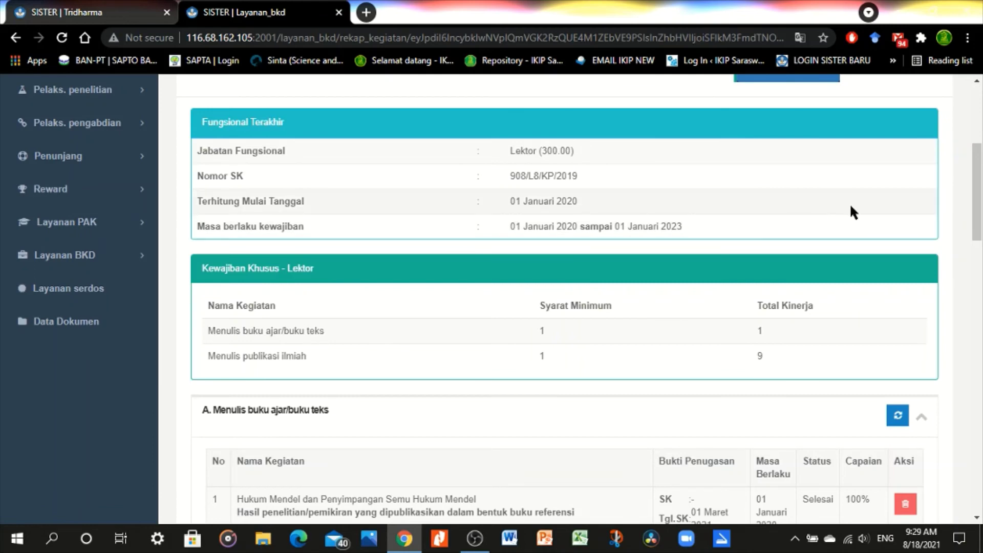
left_click_drag(976, 169, 981, 194)
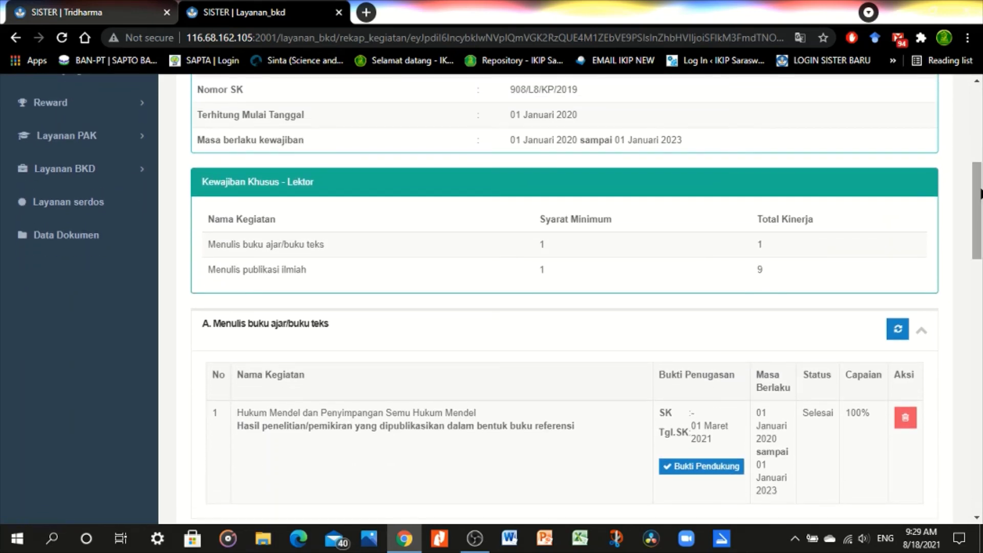
scroll(715, 252, "up", 3)
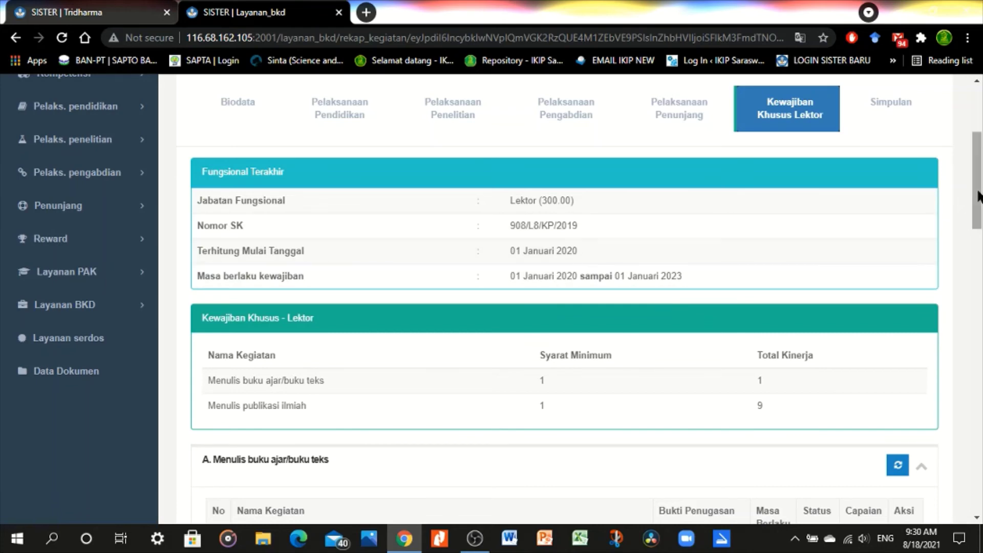
scroll(978, 189, "down", 1)
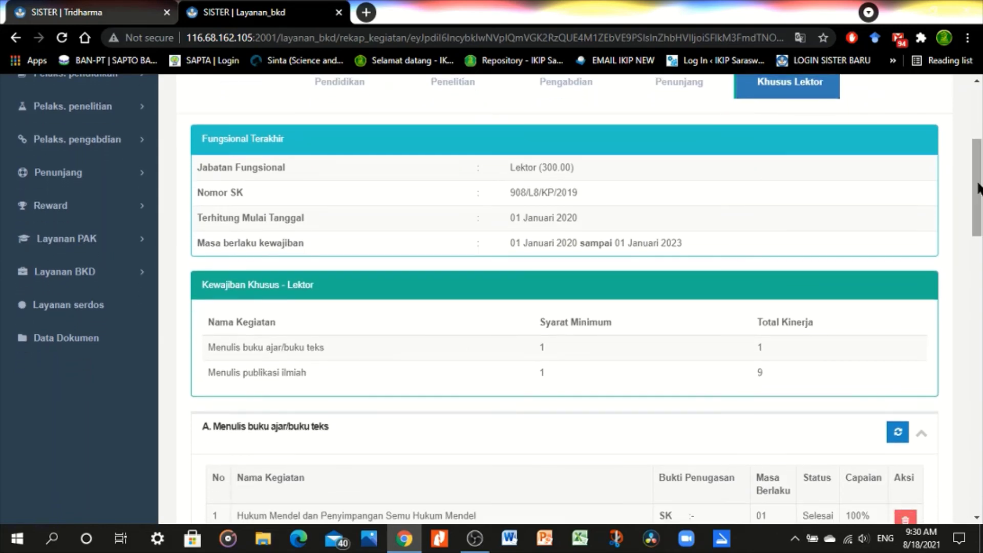
scroll(978, 190, "down", 1)
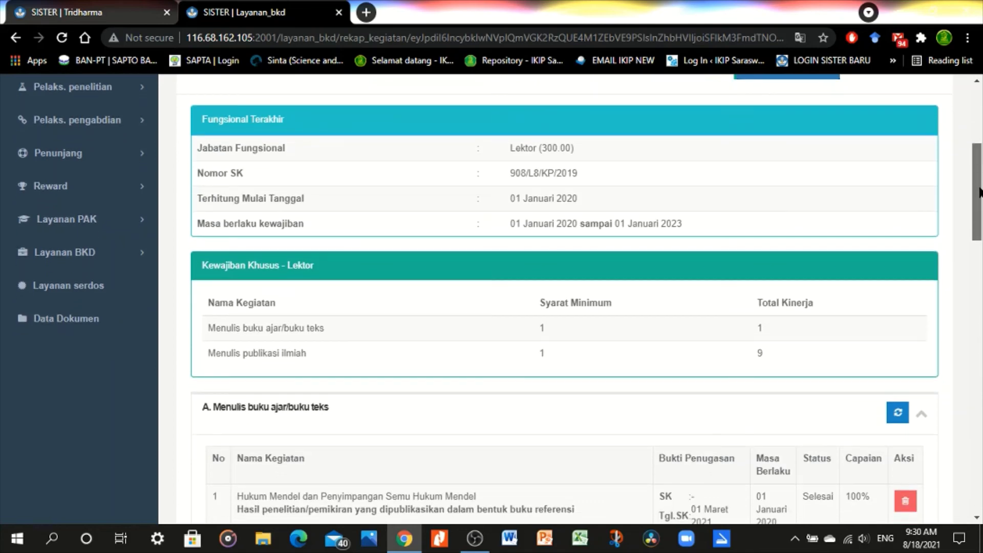
scroll(978, 189, "up", 1)
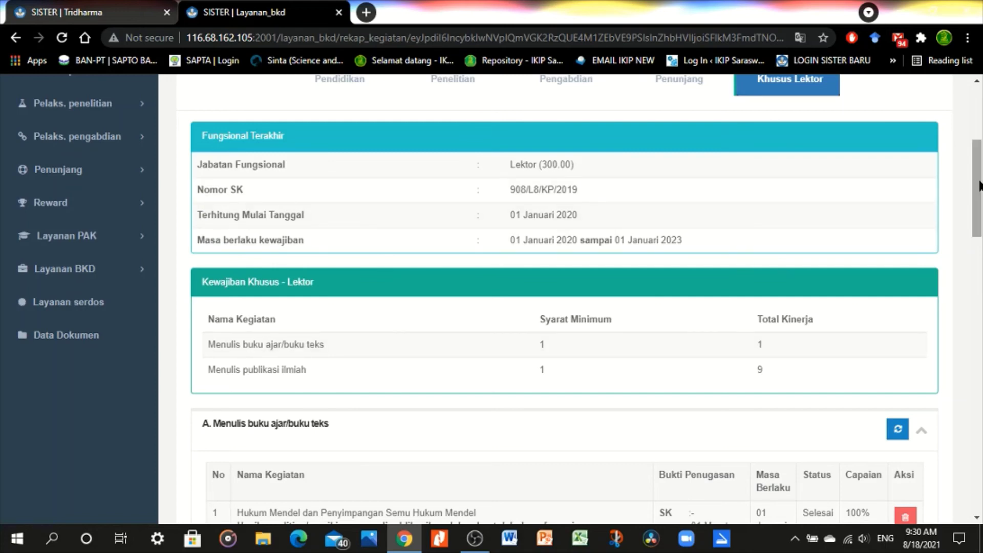
left_click_drag(979, 185, 982, 457)
scroll(643, 216, "up", 20)
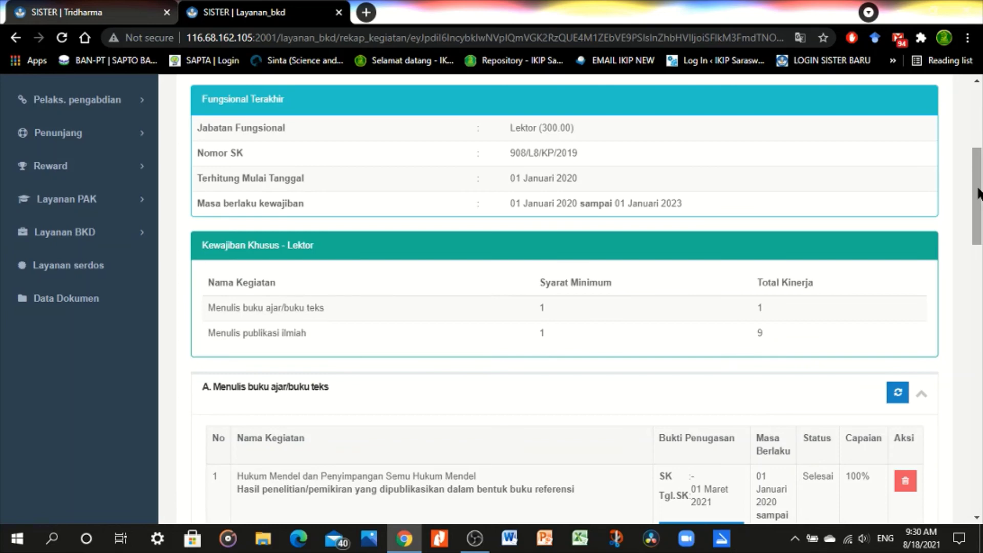
left_click_drag(978, 193, 978, 204)
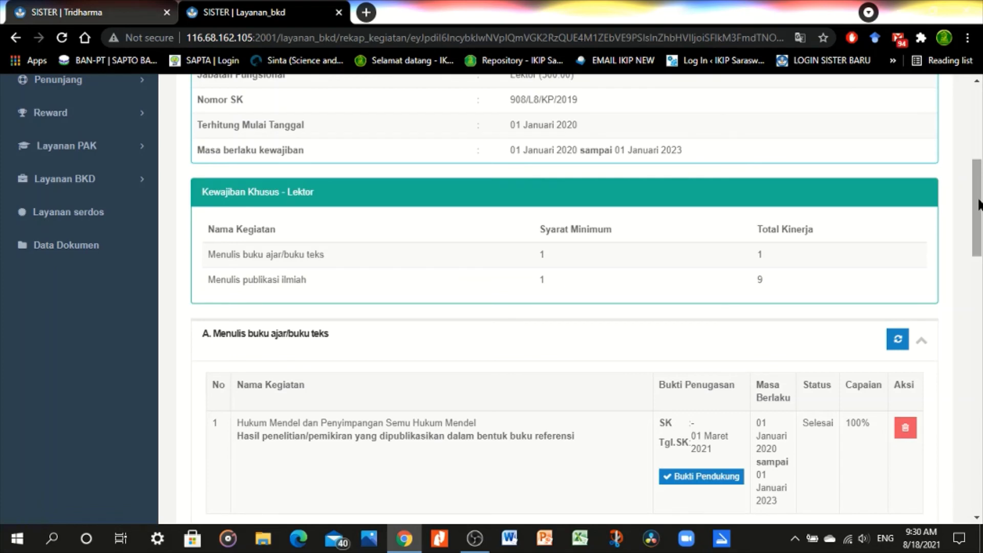
left_click_drag(979, 203, 979, 205)
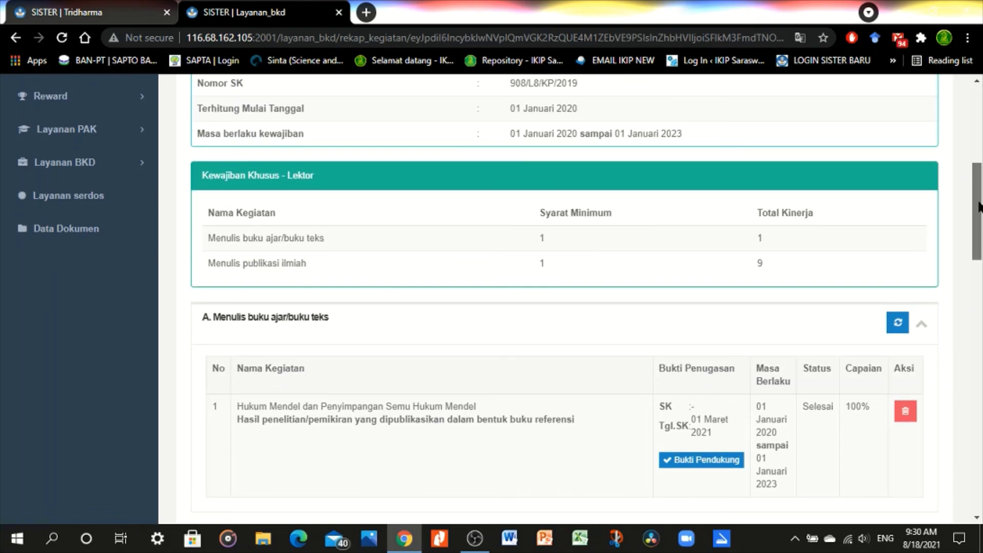
left_click_drag(978, 206, 978, 158)
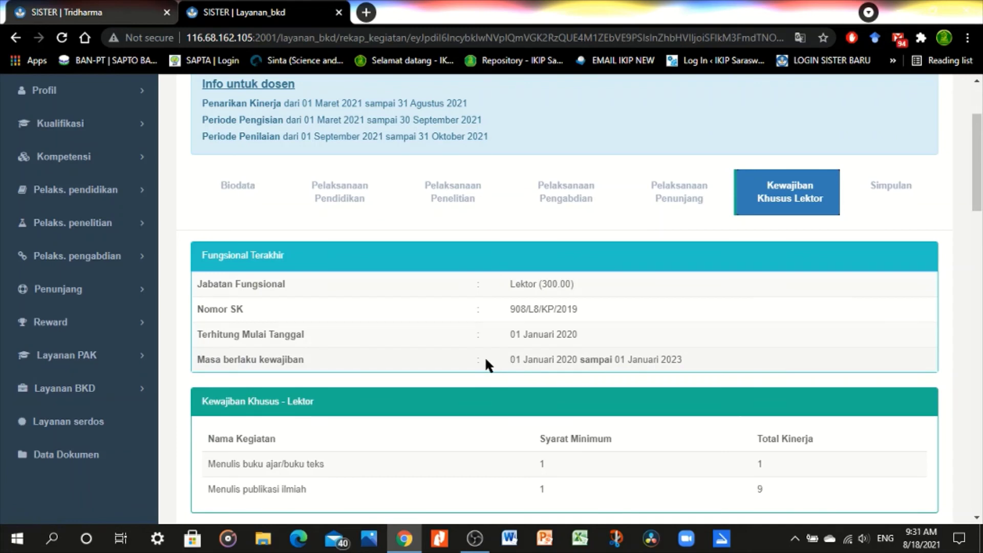
left_click_drag(975, 164, 979, 174)
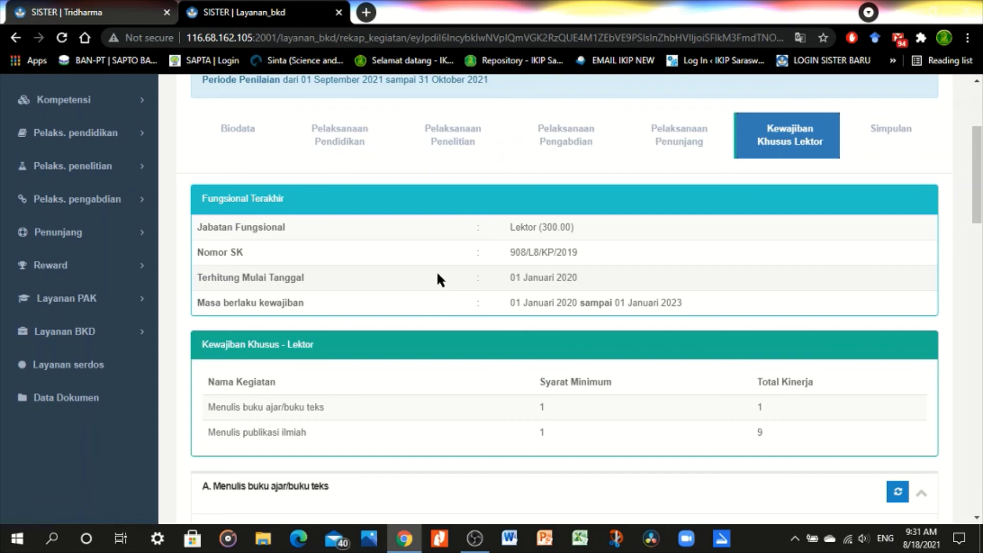
left_click_drag(977, 174, 977, 134)
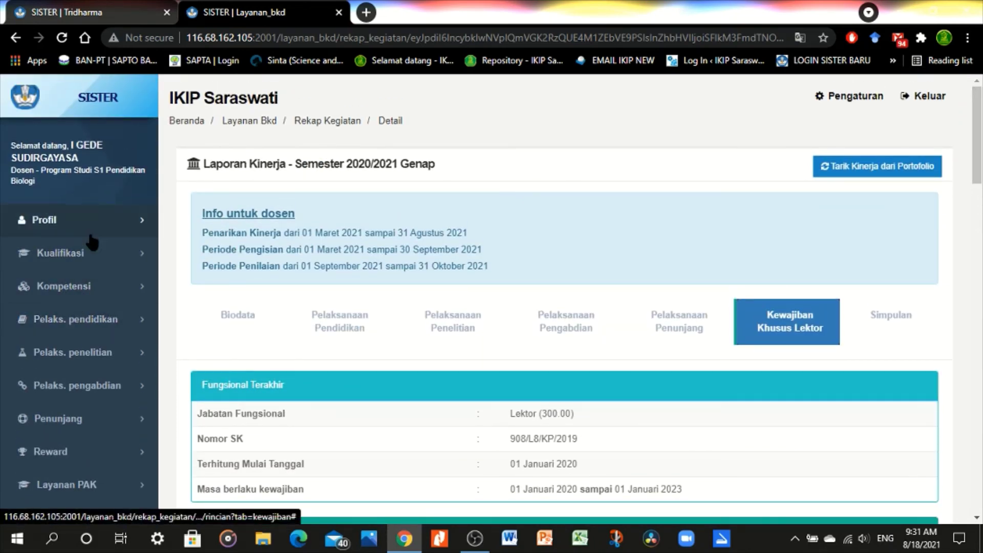
Open the Simpulan section and examine the Kewajiban BKD credits and statuses per activity type and the Kewajiban Khusus Lektor summary.
left_click_drag(979, 137, 981, 160)
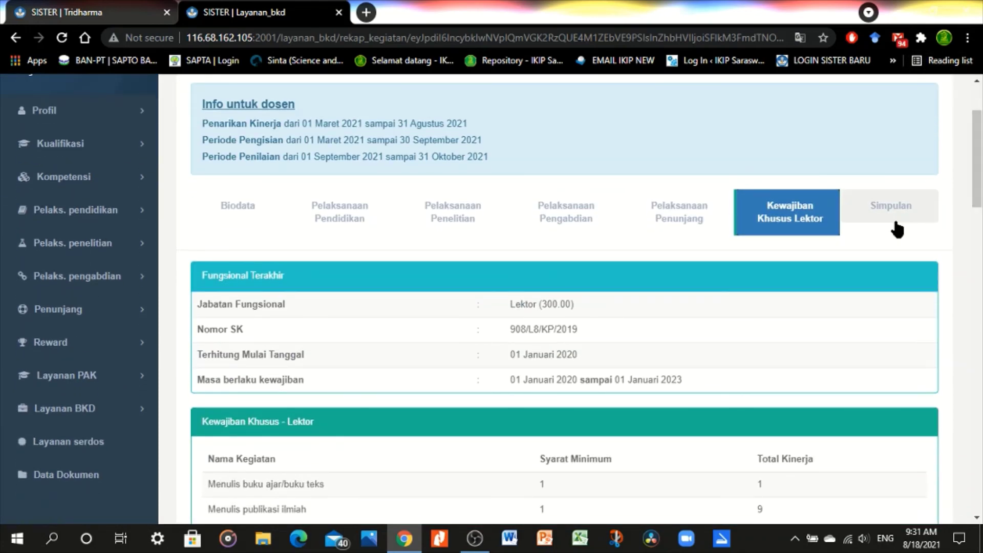
left_click_drag(975, 185, 976, 199)
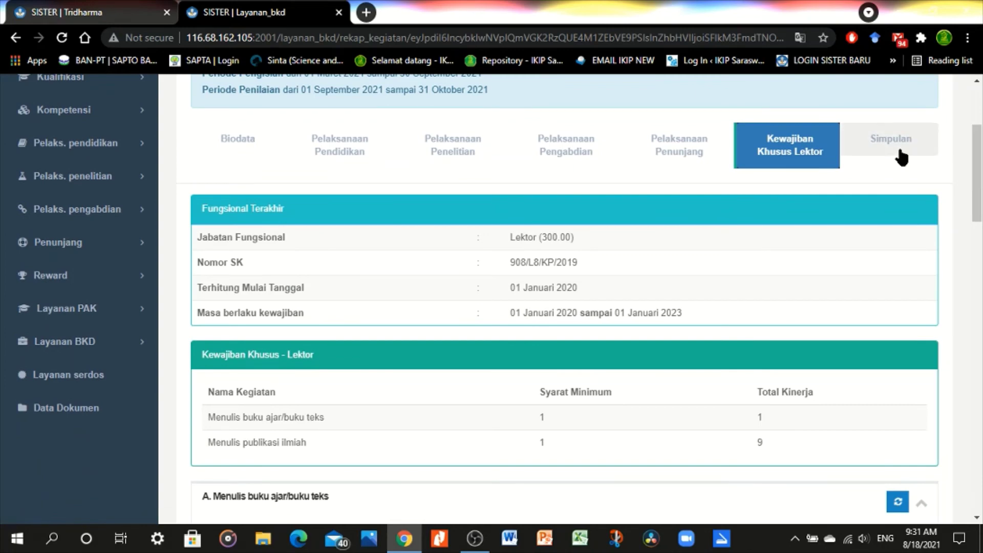
left_click(901, 158)
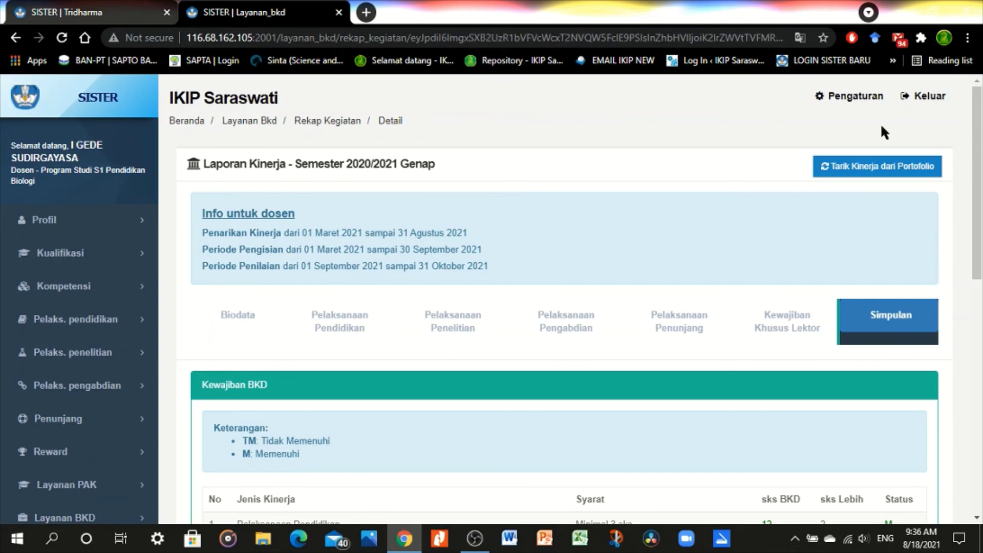
scroll(234, 169, "down", 5)
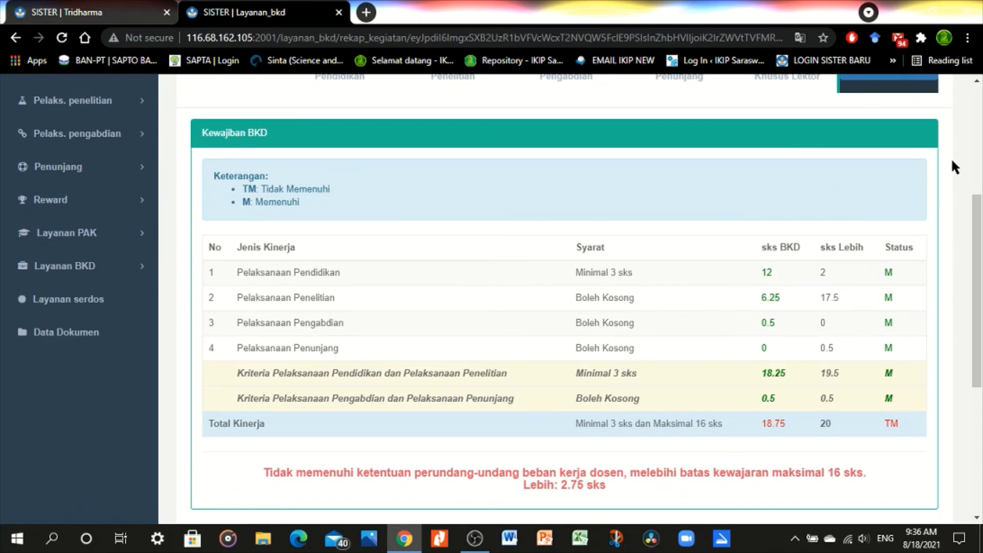
scroll(953, 161, "down", 1)
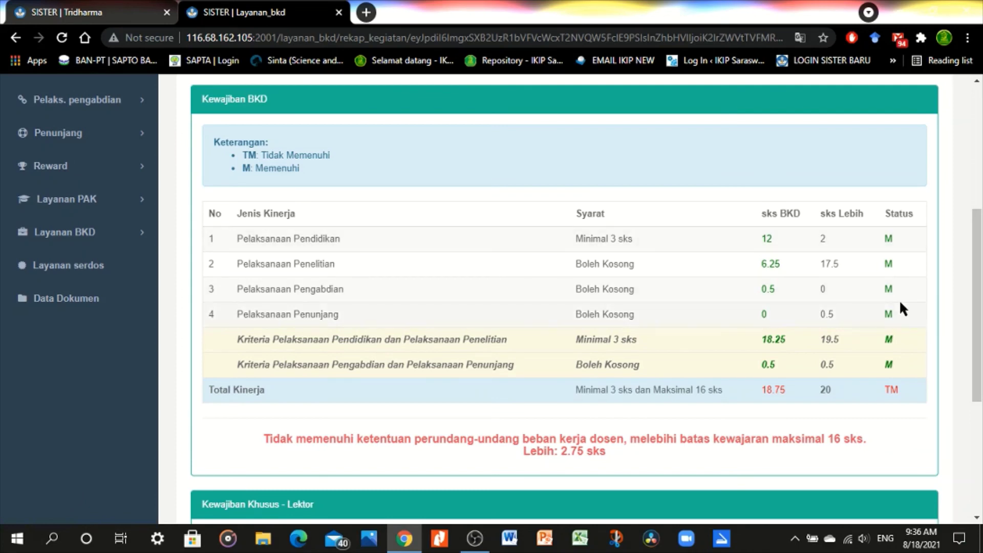
scroll(981, 287, "down", 1)
scroll(981, 287, "down", 1)
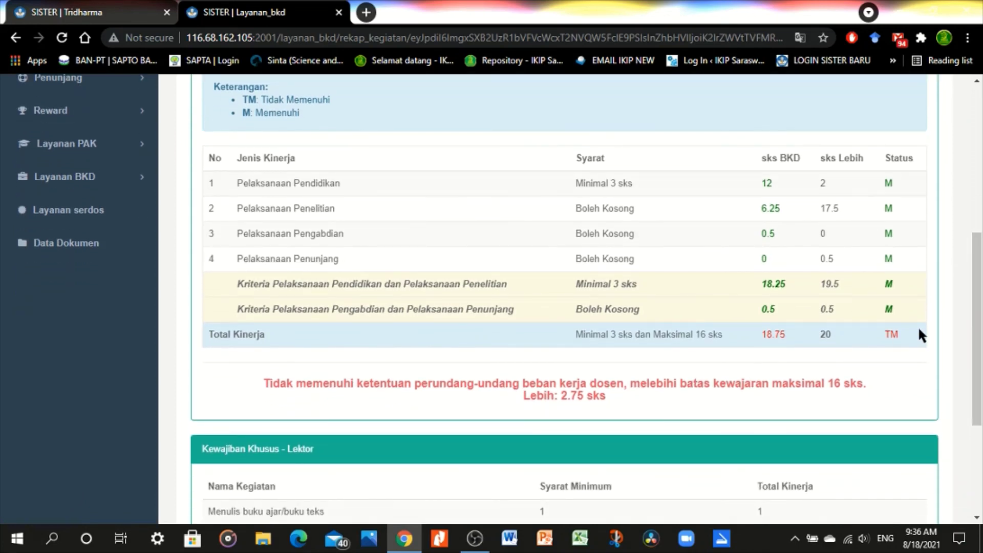
scroll(982, 340, "down", 4)
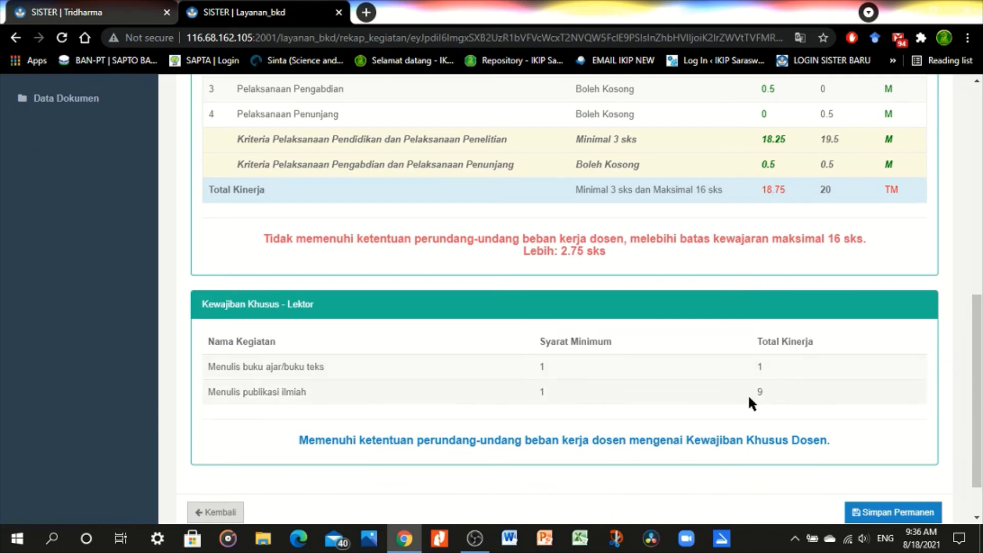
scroll(981, 325, "up", 3)
scroll(981, 325, "up", 2)
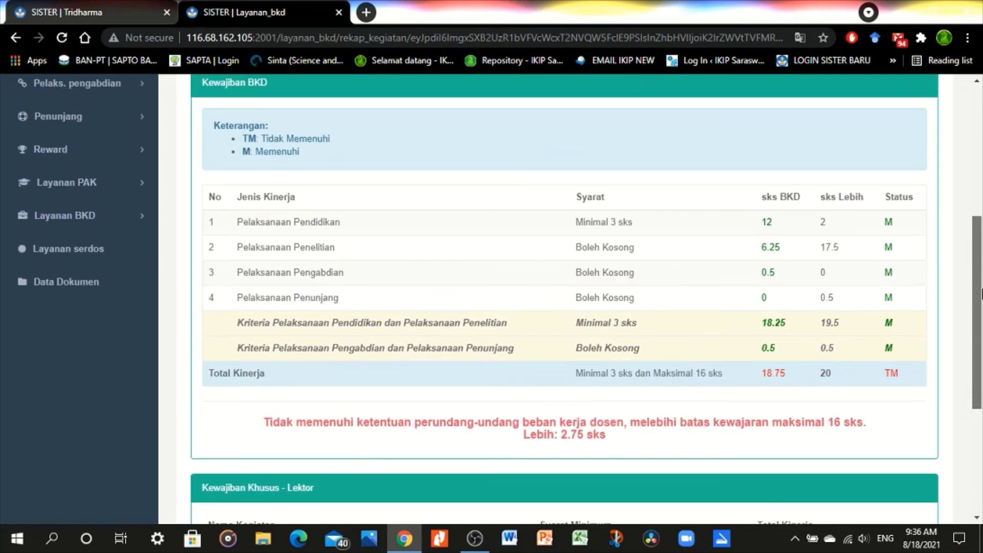
scroll(982, 322, "up", 1)
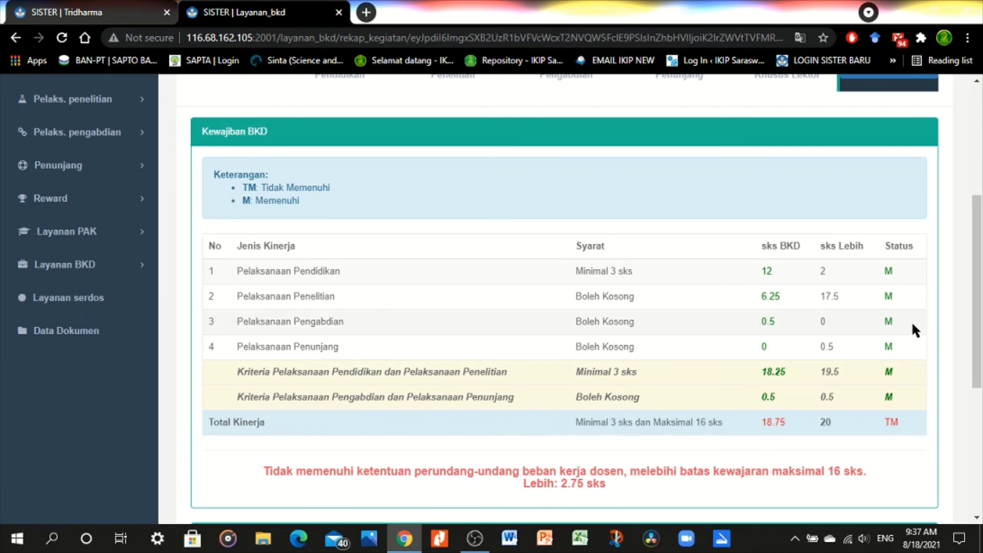
scroll(912, 328, "down", 2)
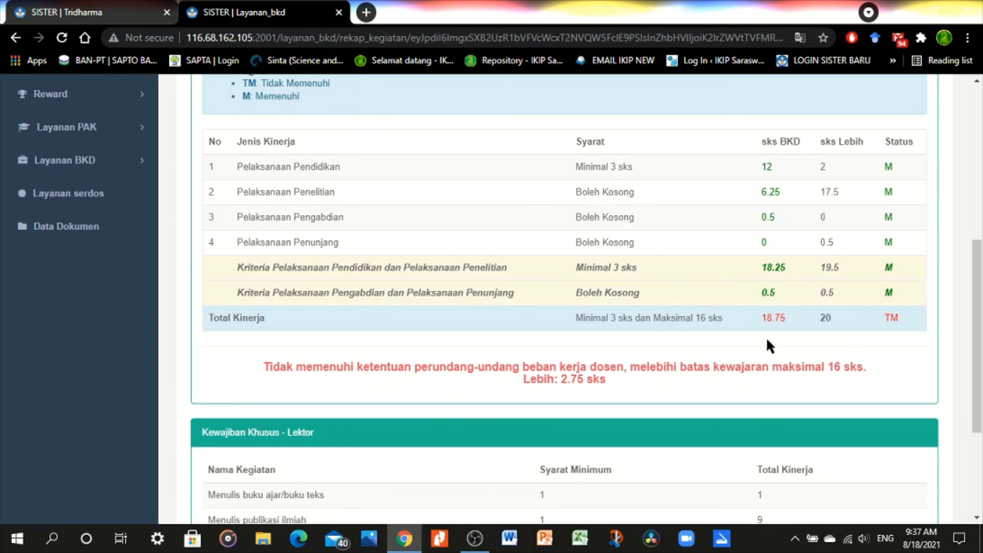
left_click_drag(979, 342, 981, 250)
scroll(947, 302, "down", 2)
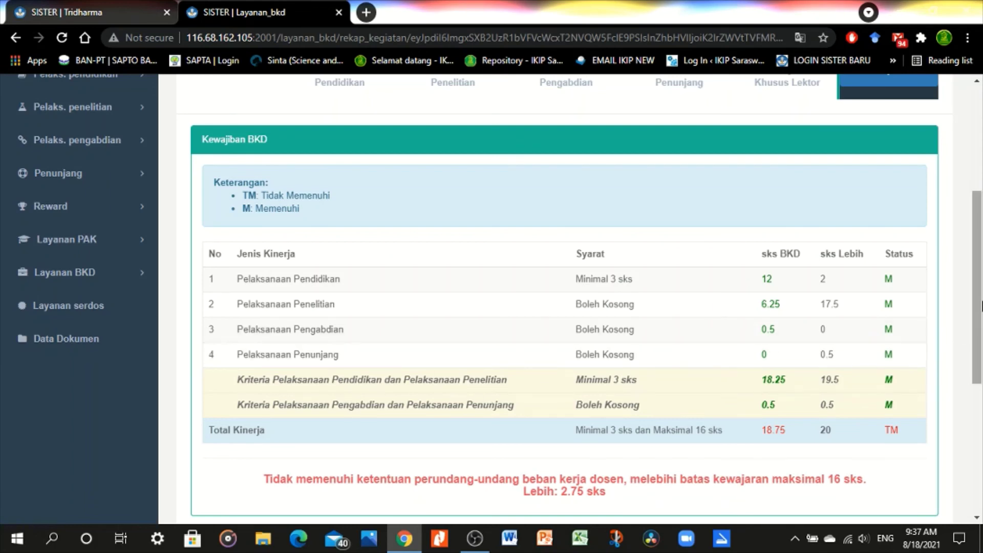
In Pelaksanaan Pendidikan, change the activity status of MEDIA PEMBELAJARAN BIOLOGI/Kelas 06 to Beban lebih.
left_click_drag(981, 305, 981, 218)
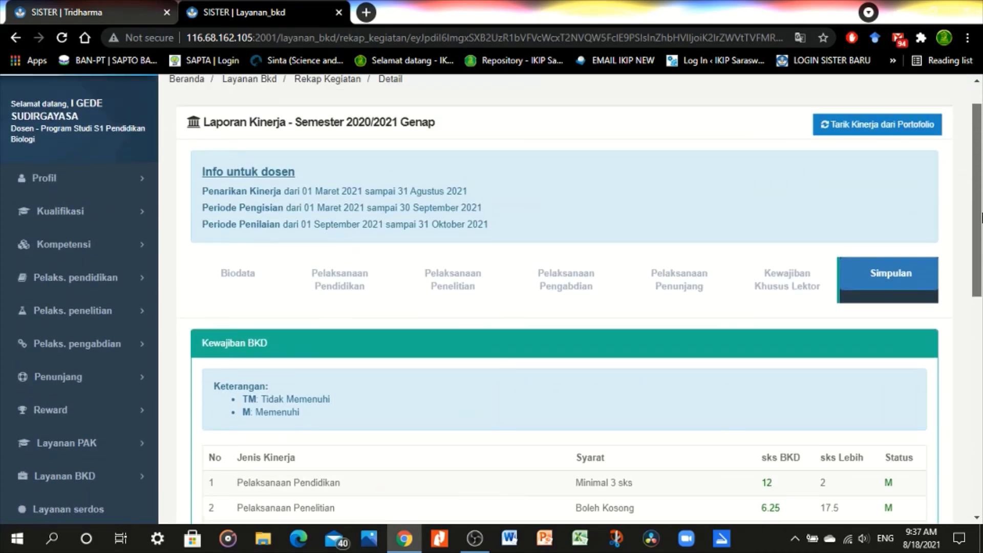
left_click(329, 287)
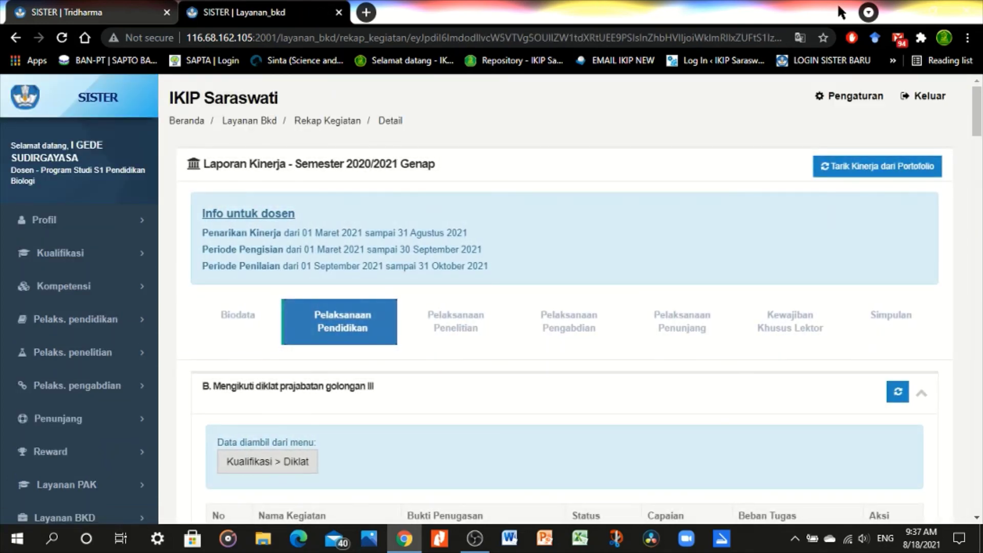
left_click_drag(979, 115, 982, 174)
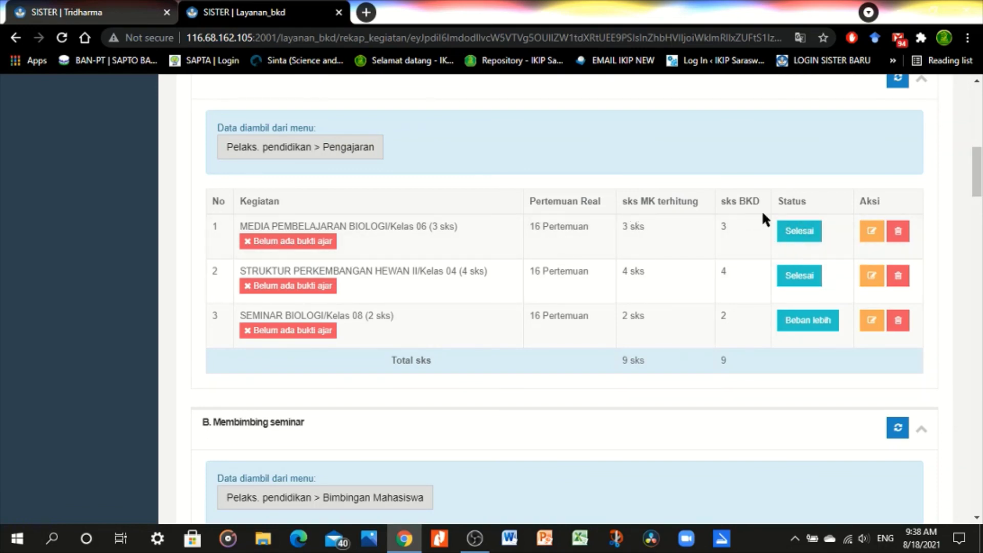
left_click(806, 233)
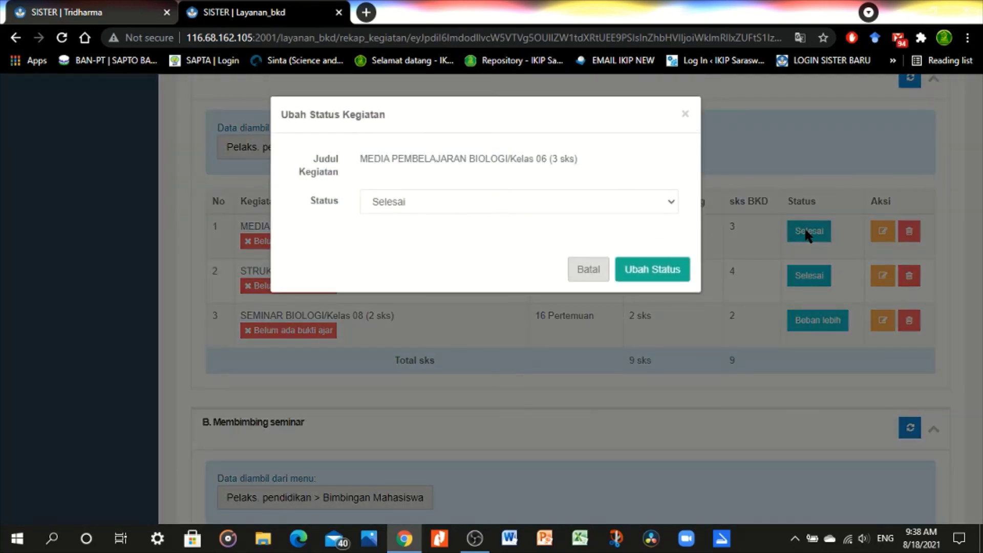
left_click(531, 204)
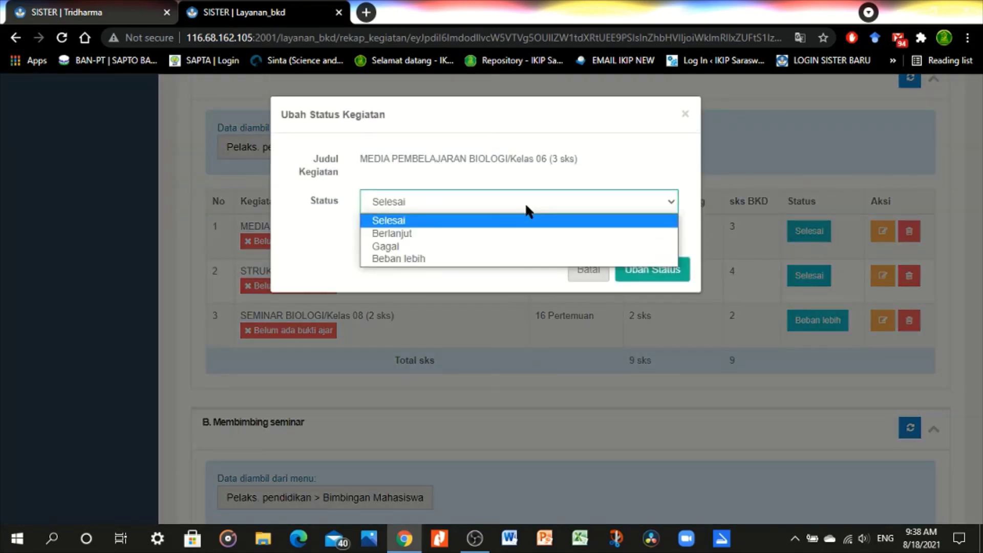
left_click(439, 261)
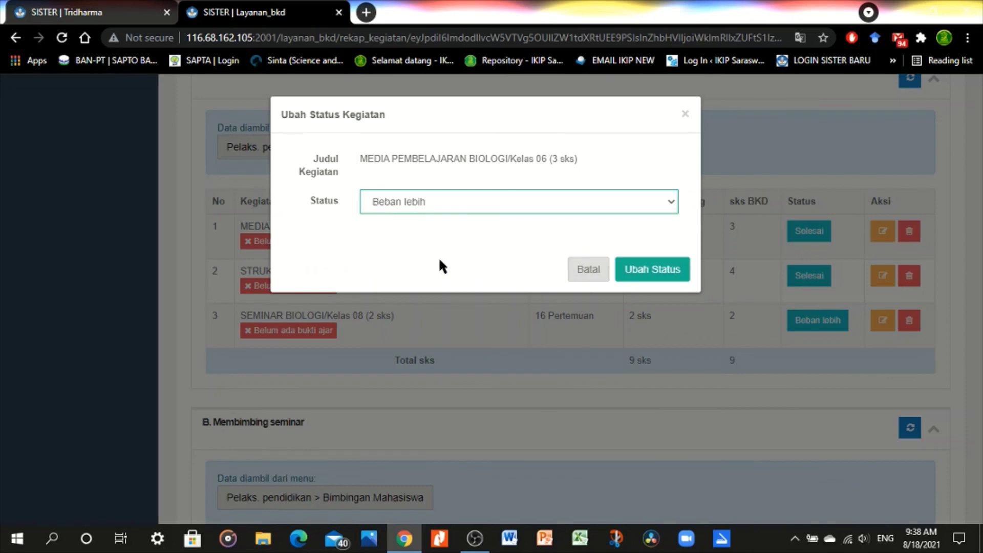
left_click(647, 272)
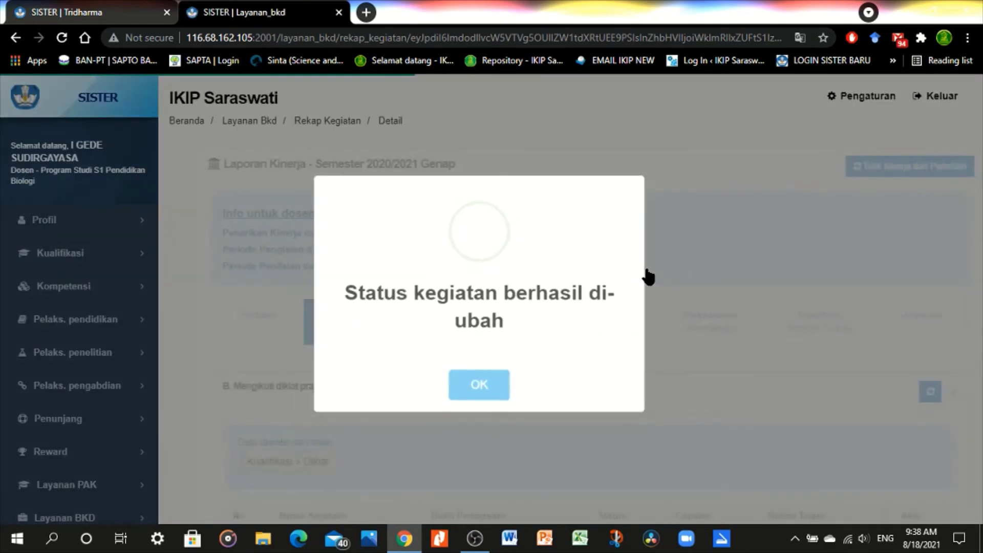
left_click(479, 388)
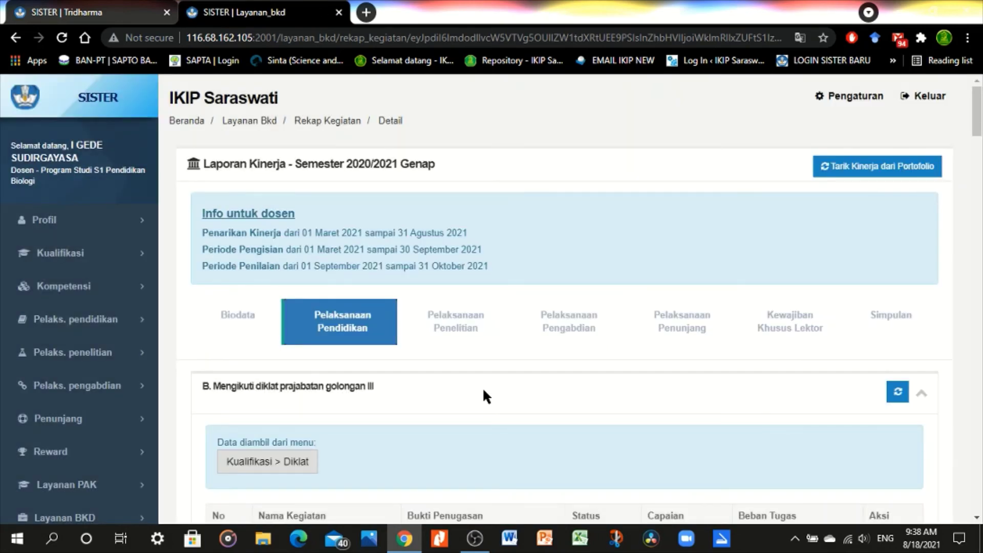
Check the status in the teaching activities list and re-examine the Kewajiban BKD totals in the Simpulan section.
left_click_drag(980, 121, 981, 181)
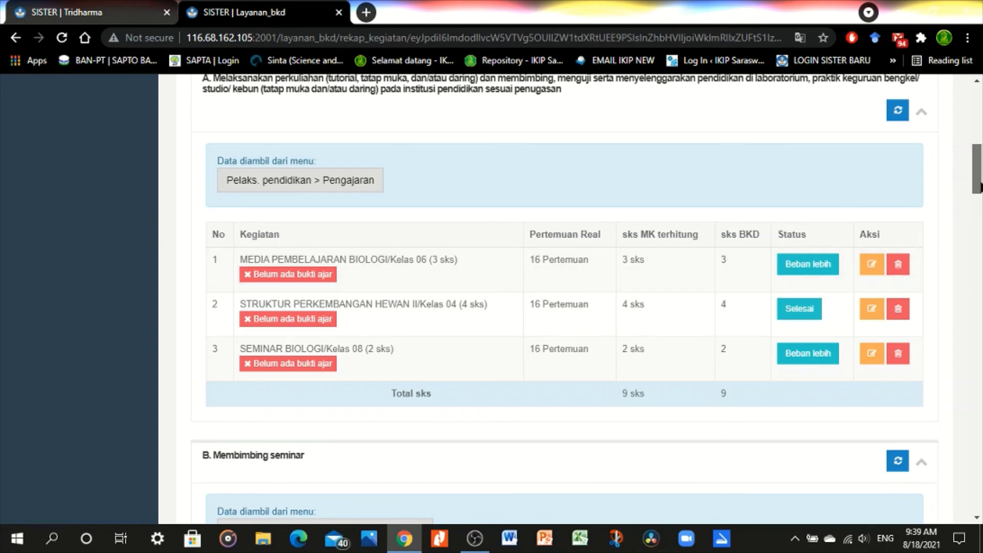
scroll(978, 180, "up", 1)
left_click_drag(981, 179, 981, 147)
scroll(939, 155, "down", 3)
scroll(939, 155, "up", 3)
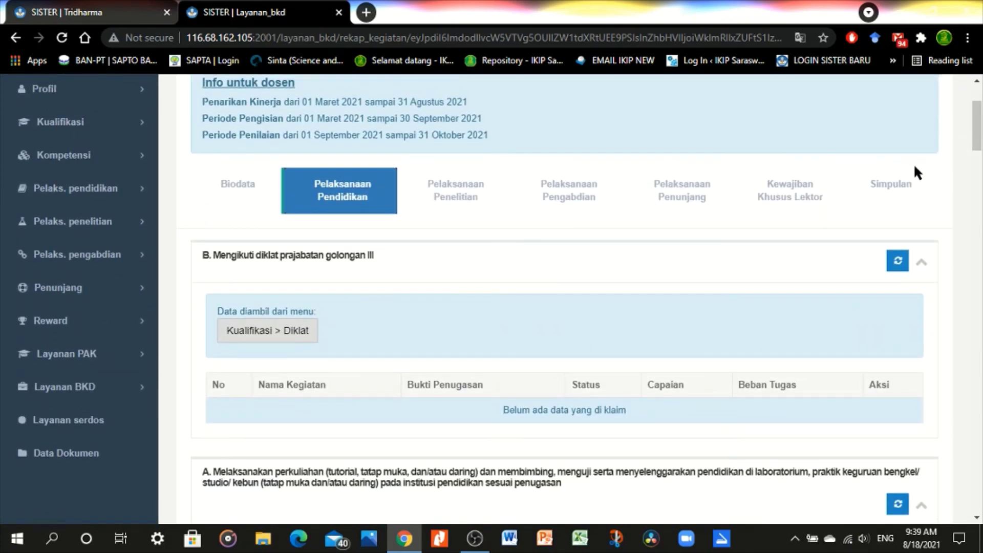
left_click(891, 187)
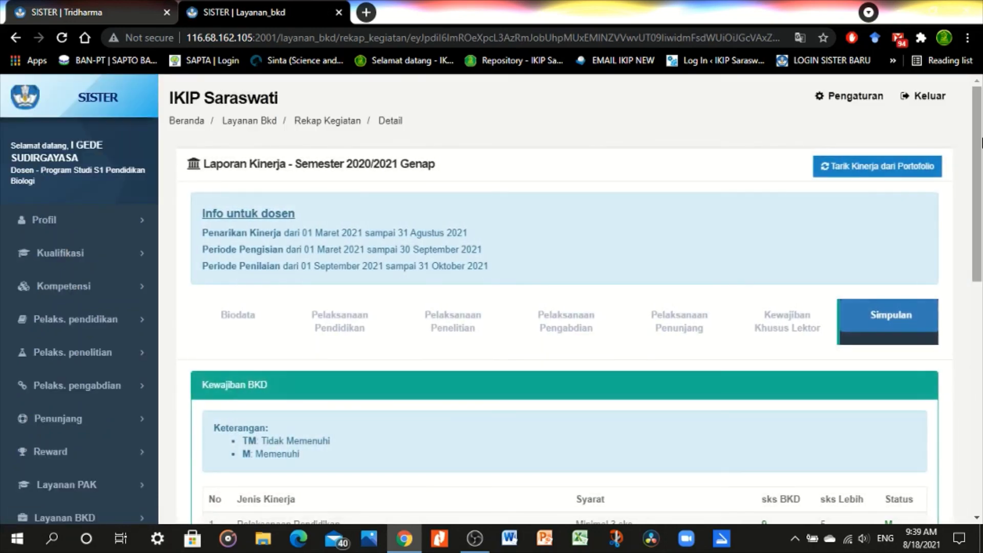
left_click_drag(981, 143, 982, 286)
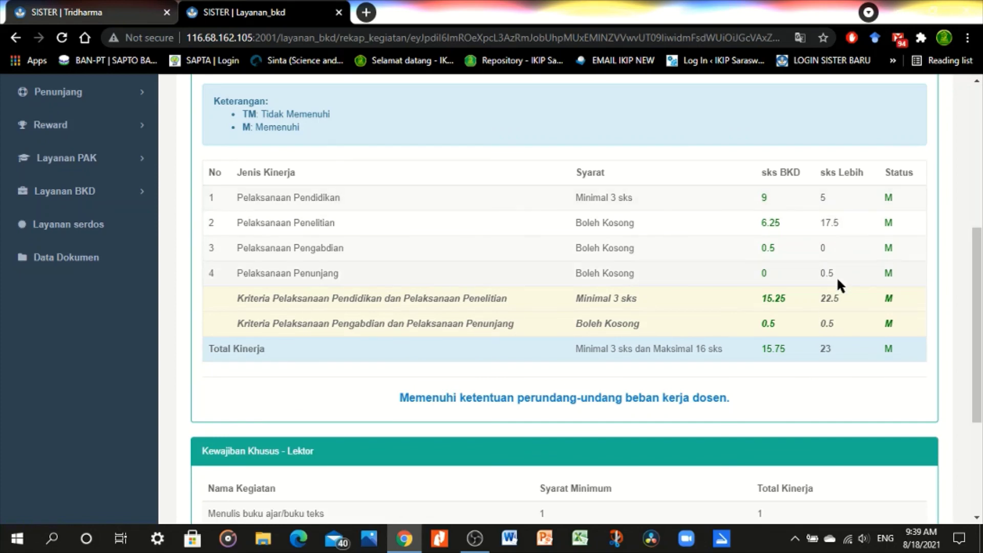
left_click_drag(824, 269, 770, 316)
left_click(751, 353)
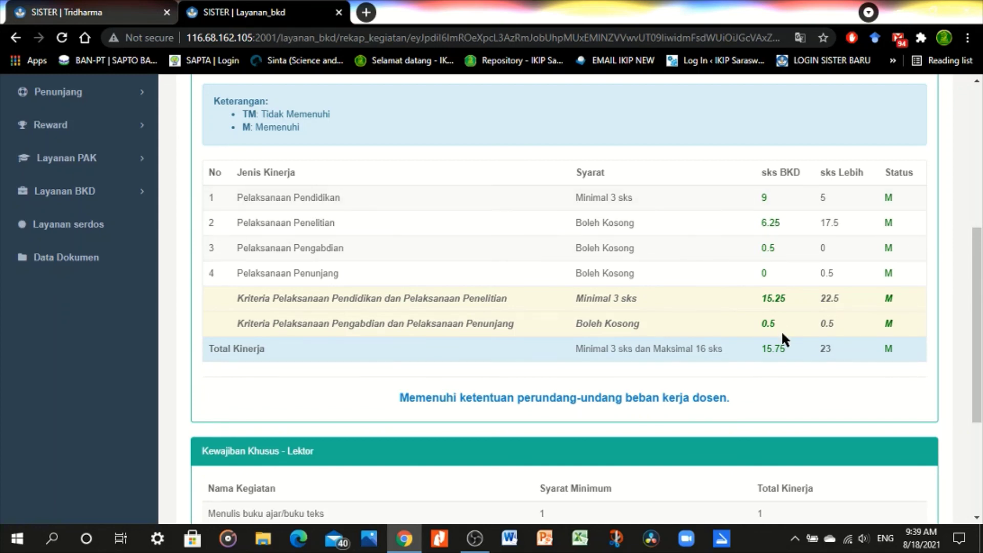
left_click_drag(977, 284, 978, 301)
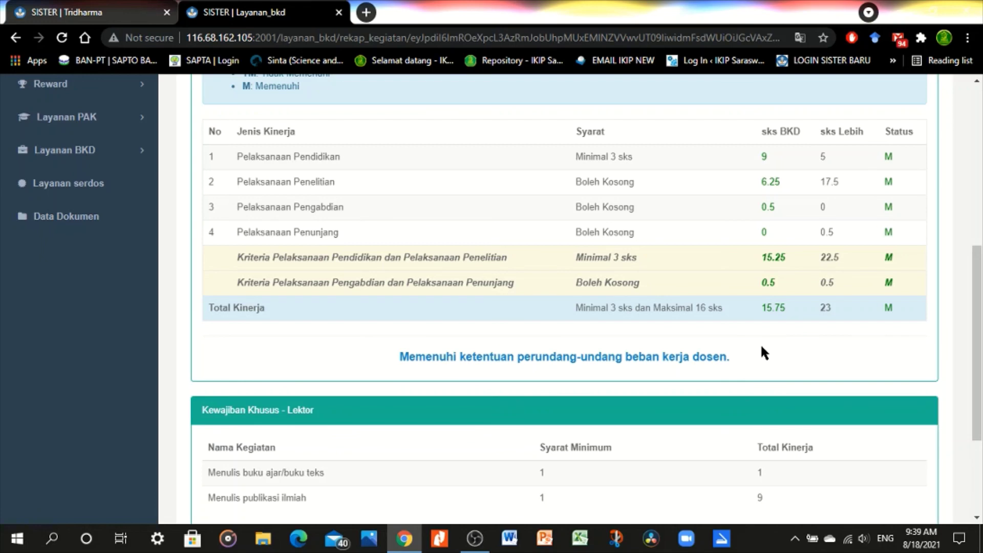
Open Pelaksanaan Penelitian and examine the status and Beban Tugas of the publications under Menghasilkan karya ilmiah sesuai dengan bidangnya.
left_click_drag(978, 317, 980, 215)
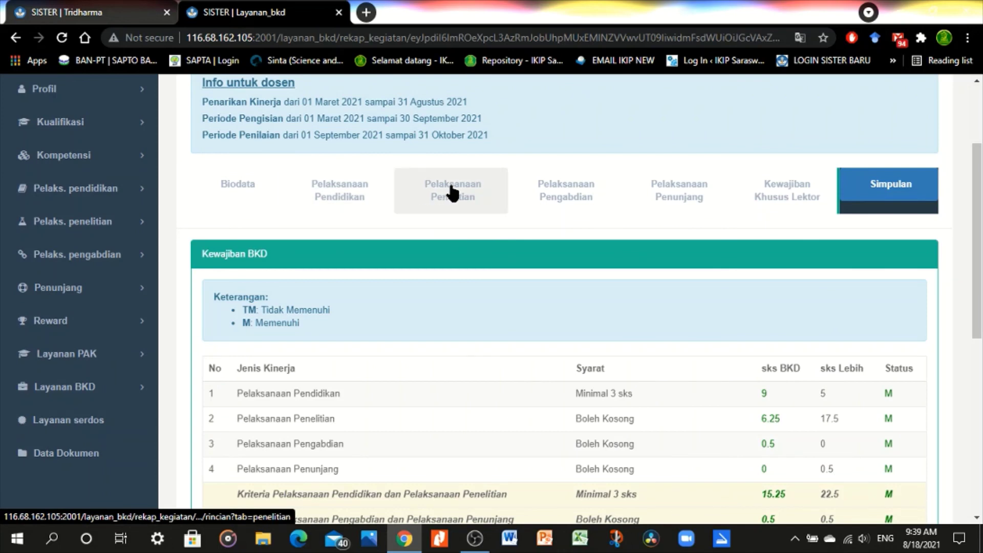
left_click(469, 201)
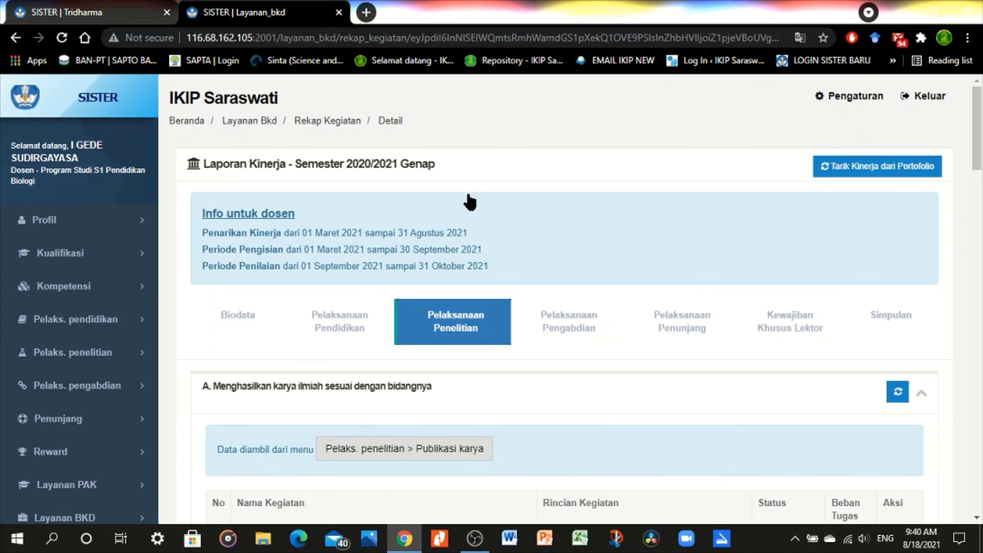
left_click_drag(980, 147, 981, 200)
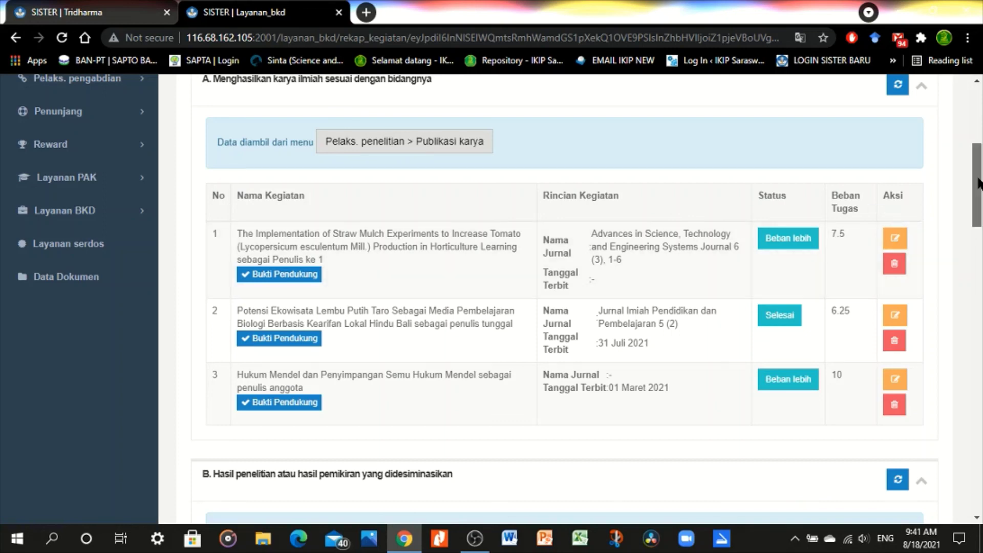
mouse_move(979, 183)
left_mouse_down()
mouse_move(979, 192)
mouse_move(980, 183)
left_mouse_up()
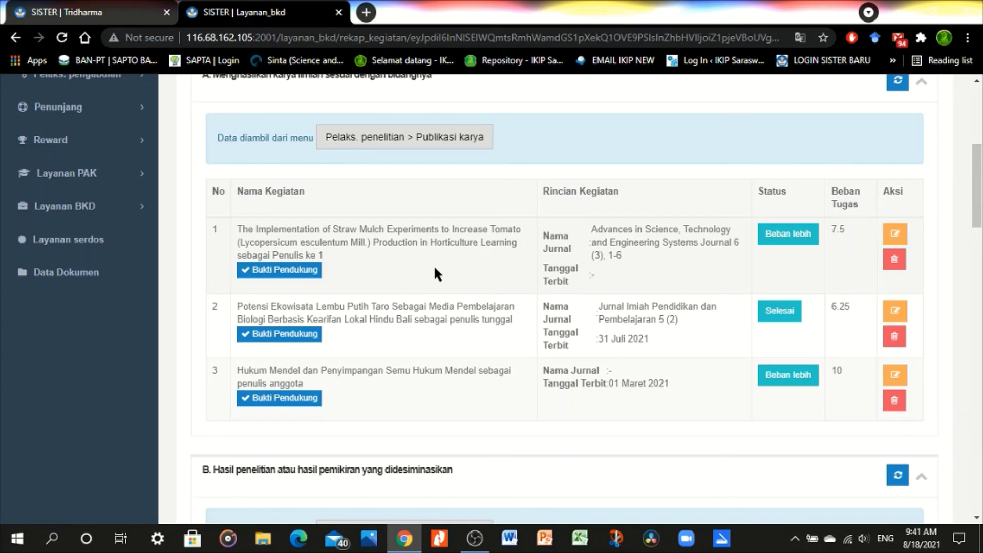
scroll(969, 168, "up", 1)
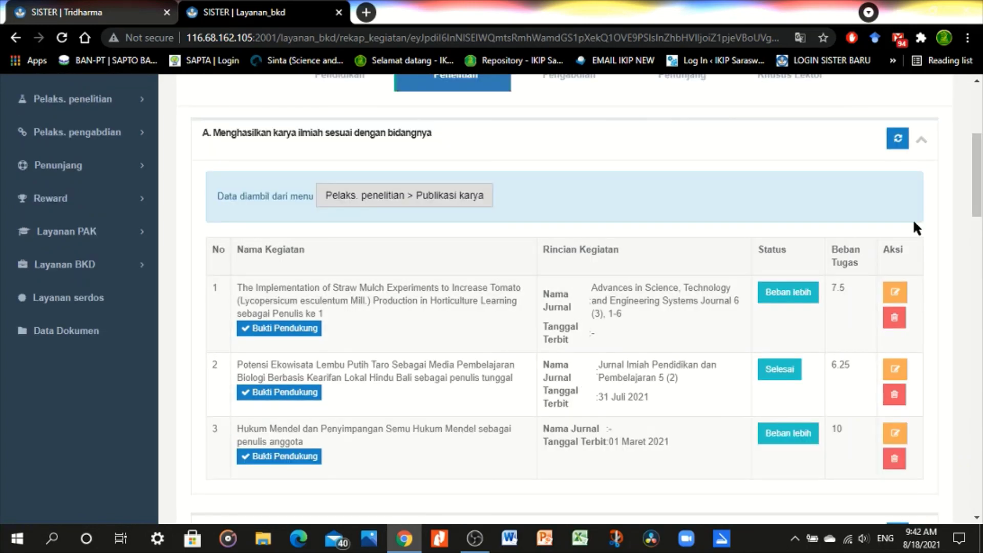
left_click(789, 295)
left_click(528, 207)
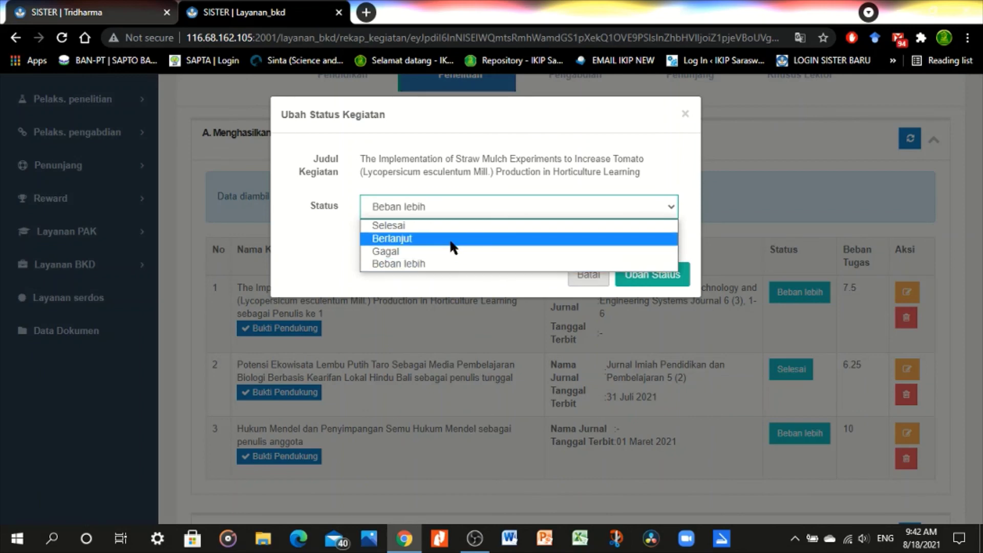
left_click(438, 226)
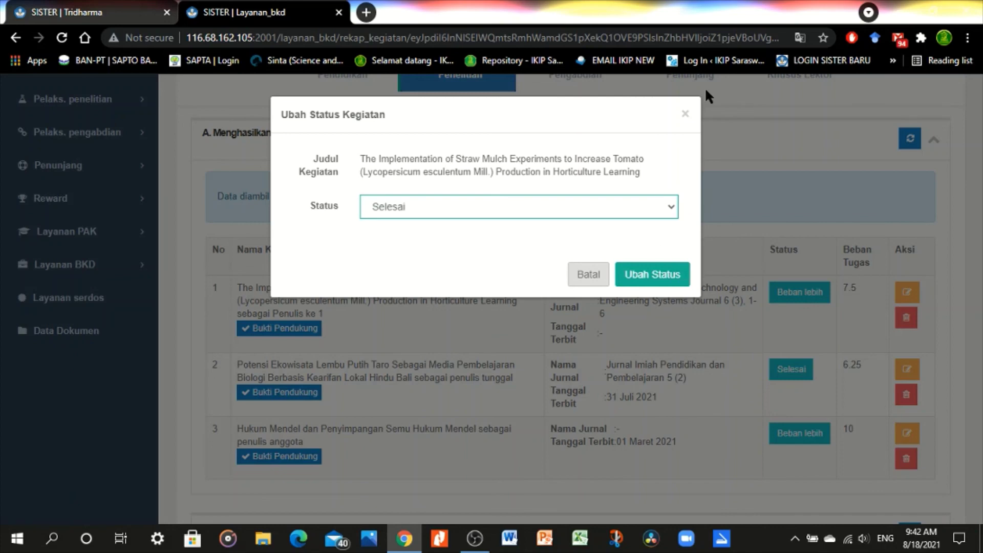
left_click(685, 115)
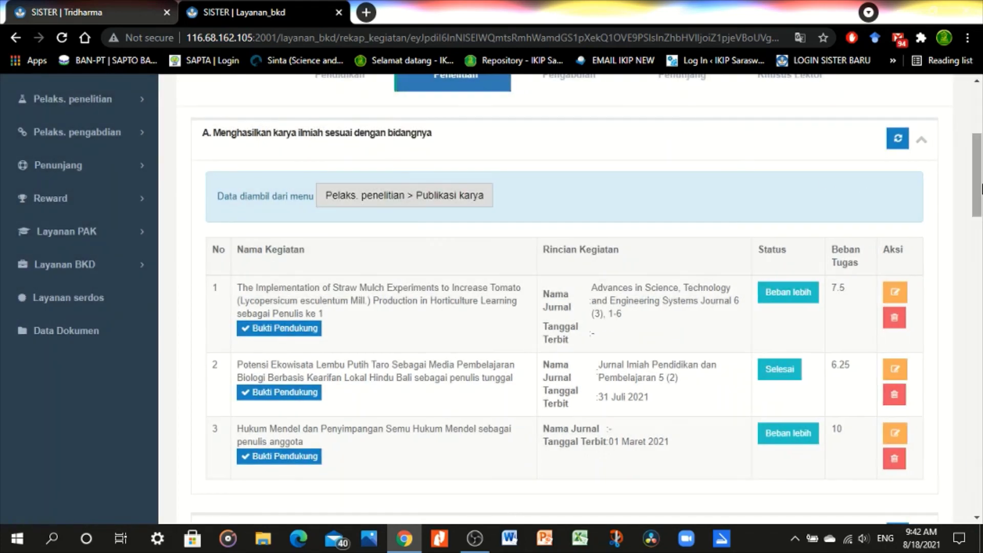
Return to the Simpulan section and review the Kewajiban BKD and Kewajiban Khusus Lektor conclusions down to the permanent save option.
left_click_drag(981, 190, 982, 143)
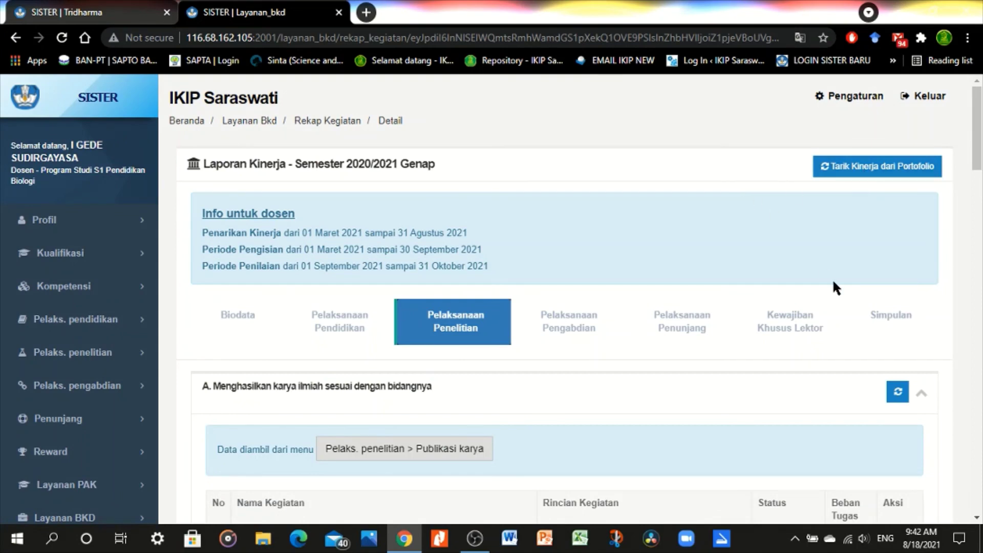
left_click(887, 319)
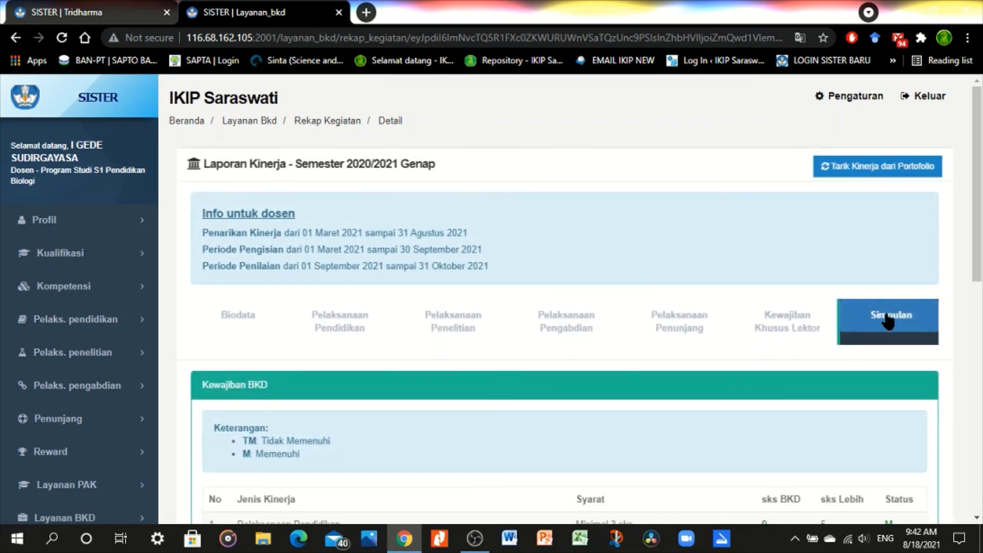
left_click_drag(972, 186, 982, 286)
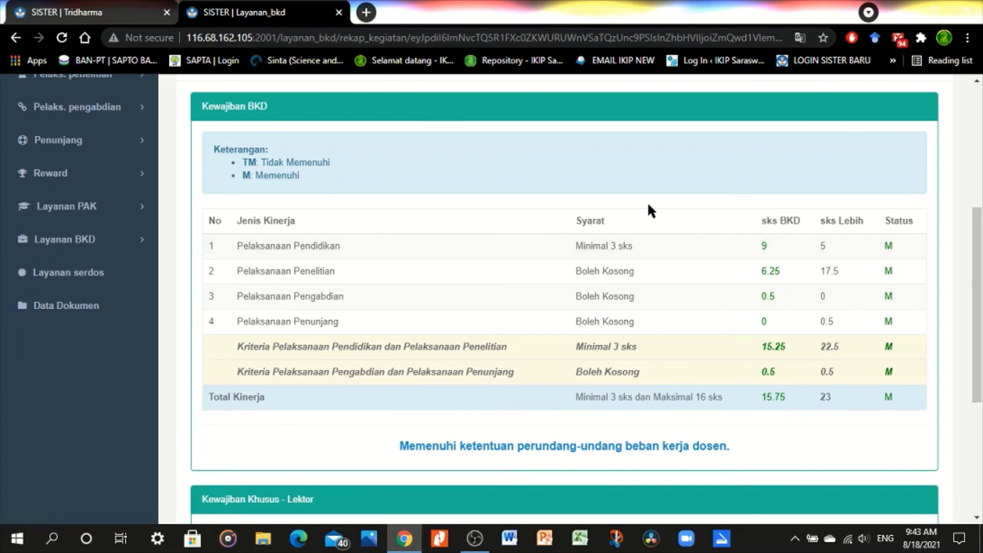
left_click_drag(978, 238, 982, 338)
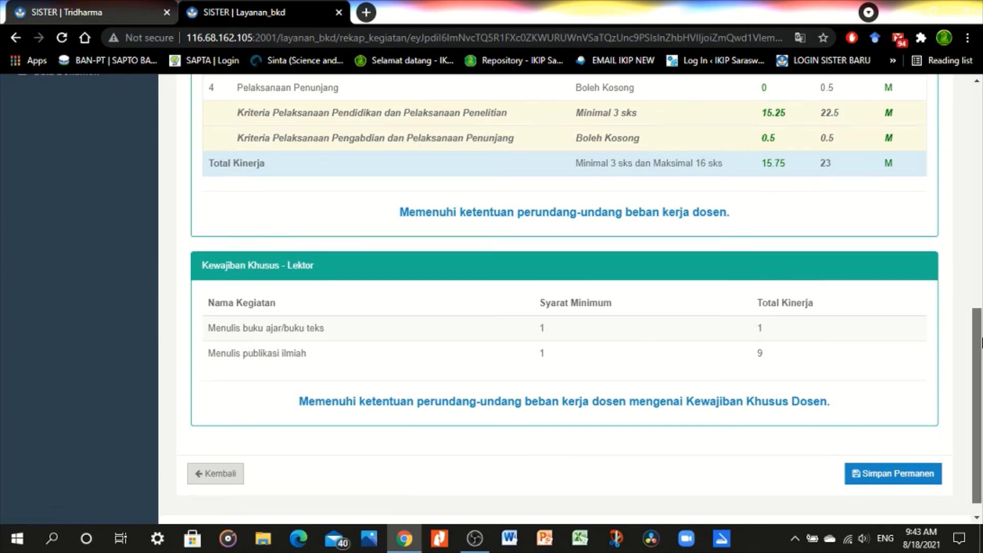
scroll(870, 287, "down", 1)
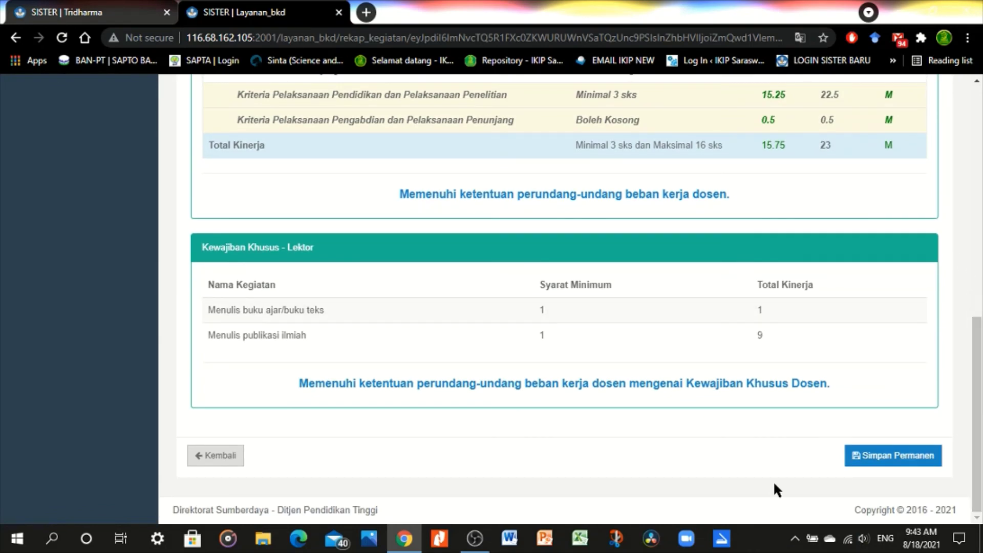